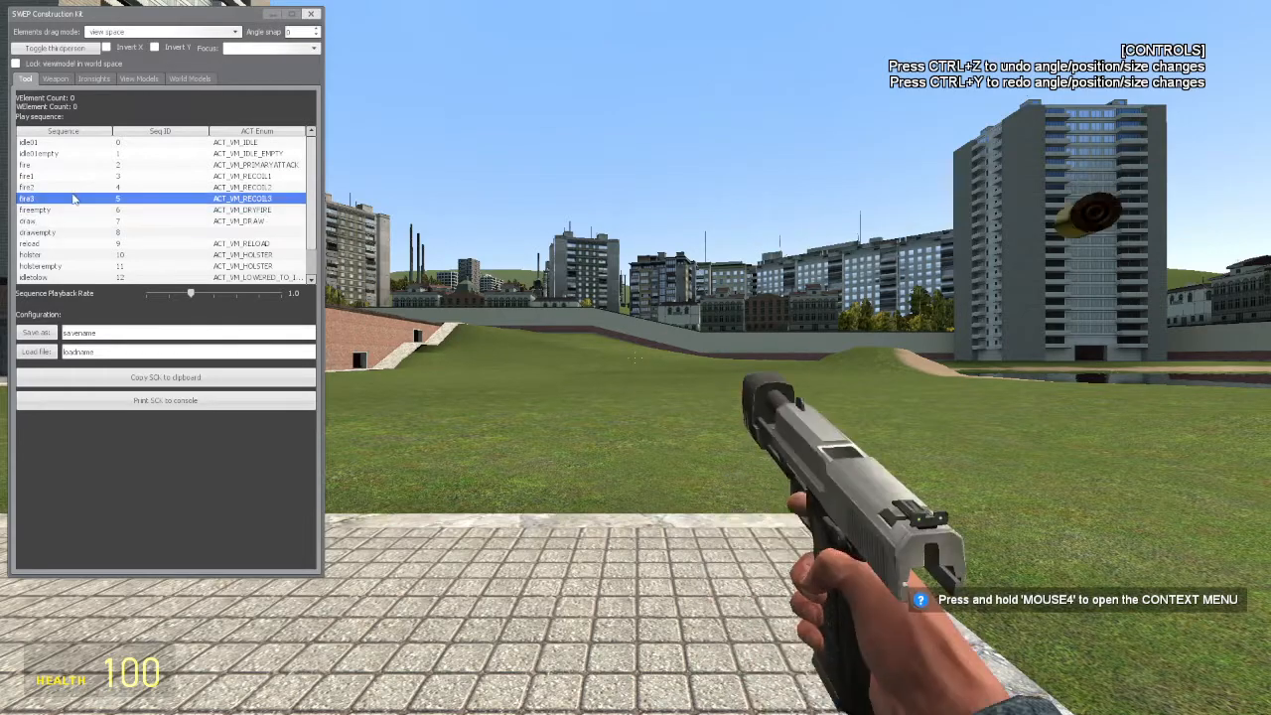
Step: Preview the pistol's idle01empty, fire3 and fire animation sequences
{"action": "left_click", "coordinate": [70, 155]}
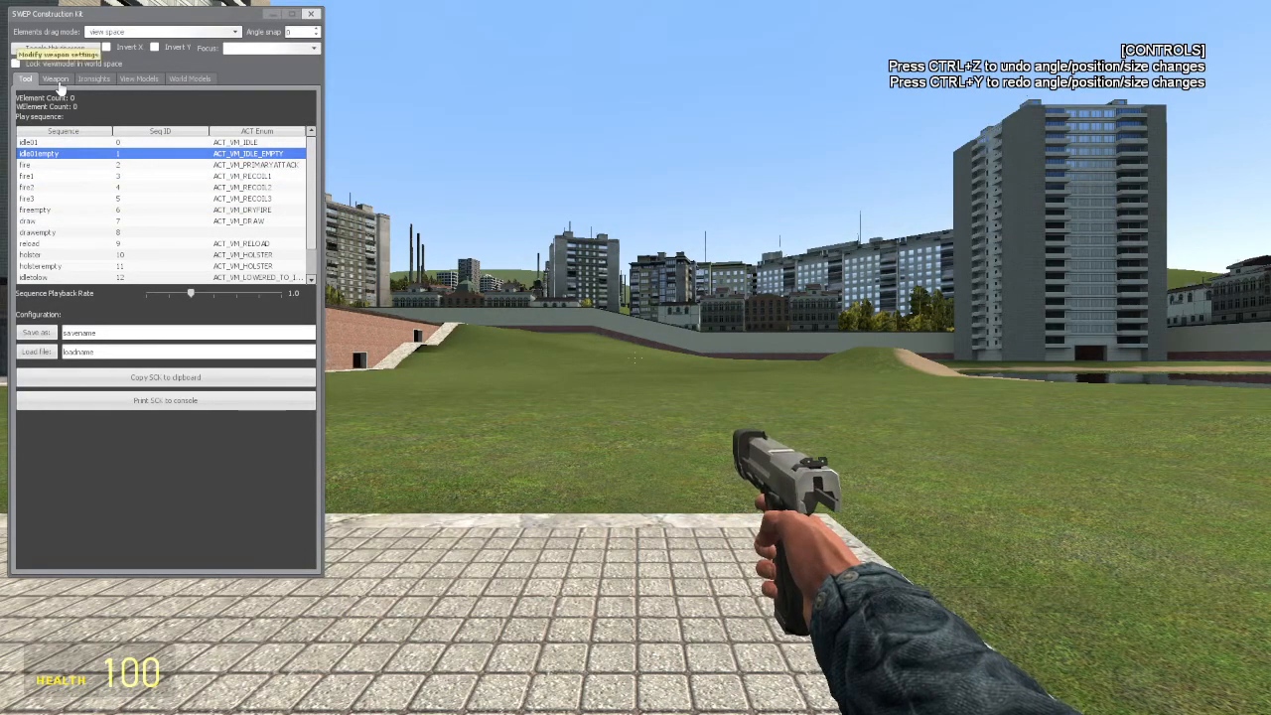
{"action": "left_click", "coordinate": [71, 196]}
{"action": "left_click", "coordinate": [65, 165]}
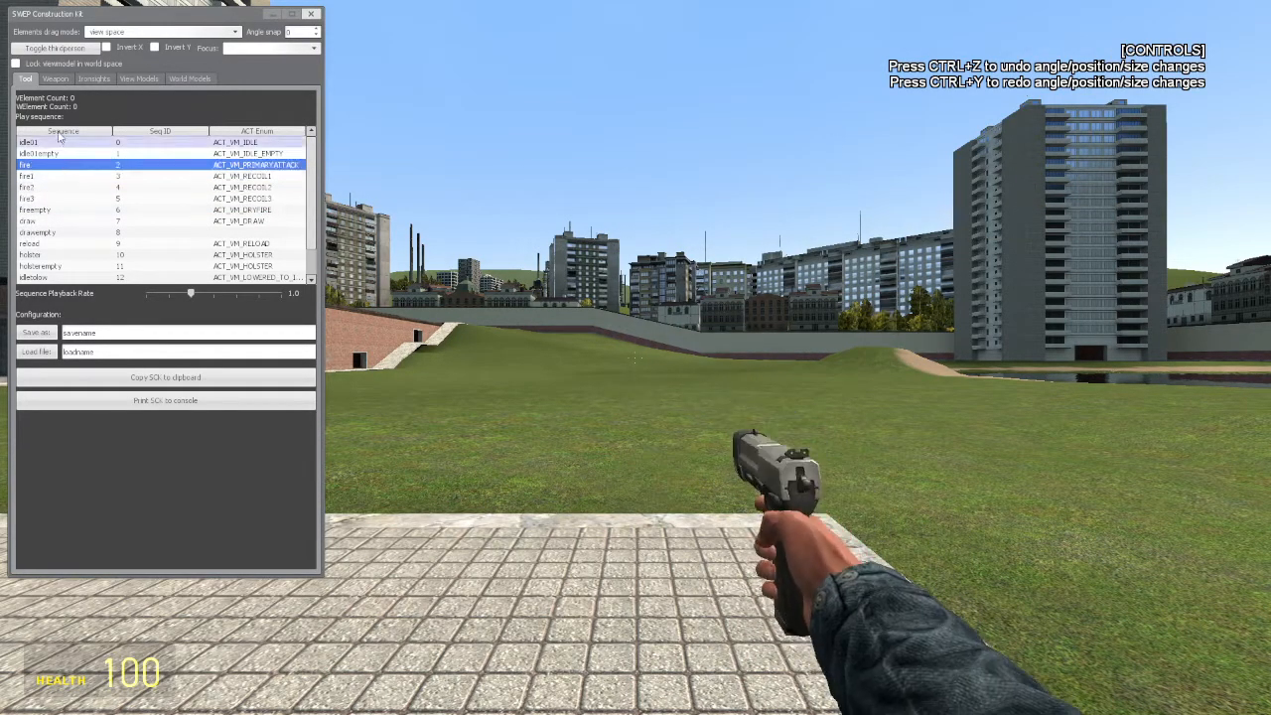
Step: Try a lower view model FOV for the pistol and set it back to 70
{"action": "left_click", "coordinate": [58, 80]}
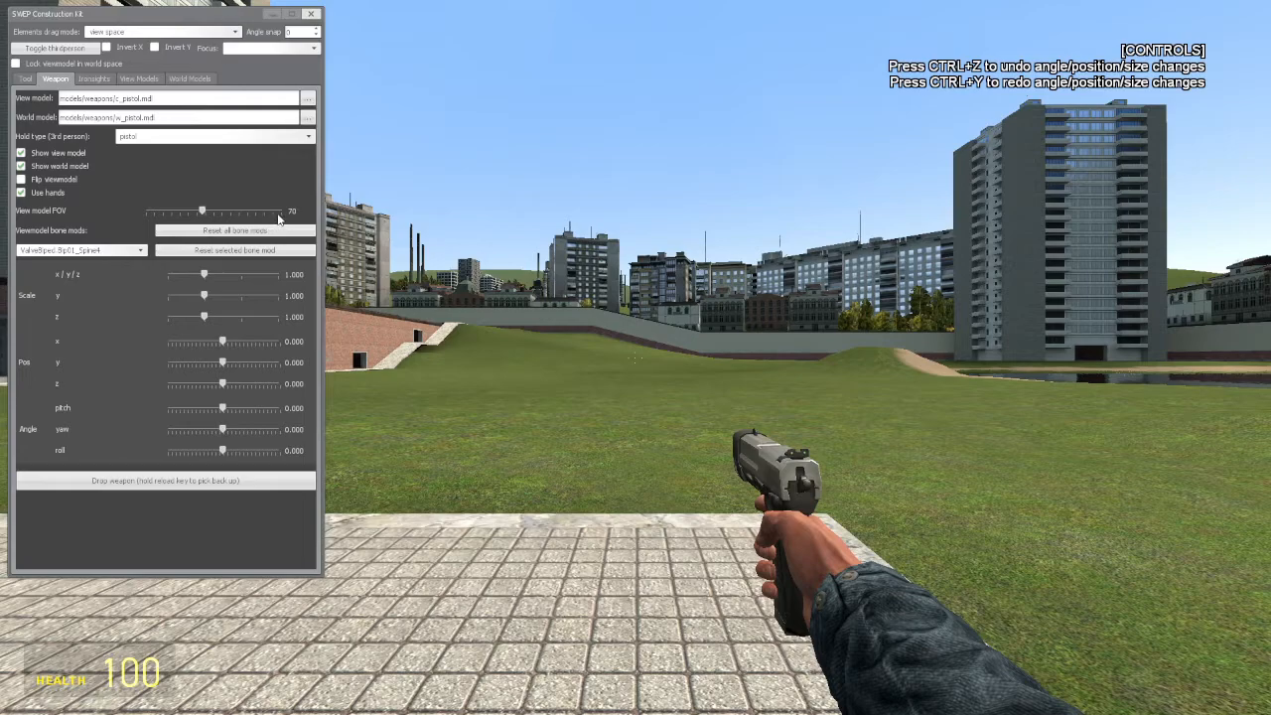
{"action": "mouse_move", "coordinate": [202, 213]}
{"action": "left_mouse_down"}
{"action": "mouse_move", "coordinate": [227, 213]}
{"action": "mouse_move", "coordinate": [173, 216]}
{"action": "mouse_move", "coordinate": [192, 214]}
{"action": "left_mouse_up"}
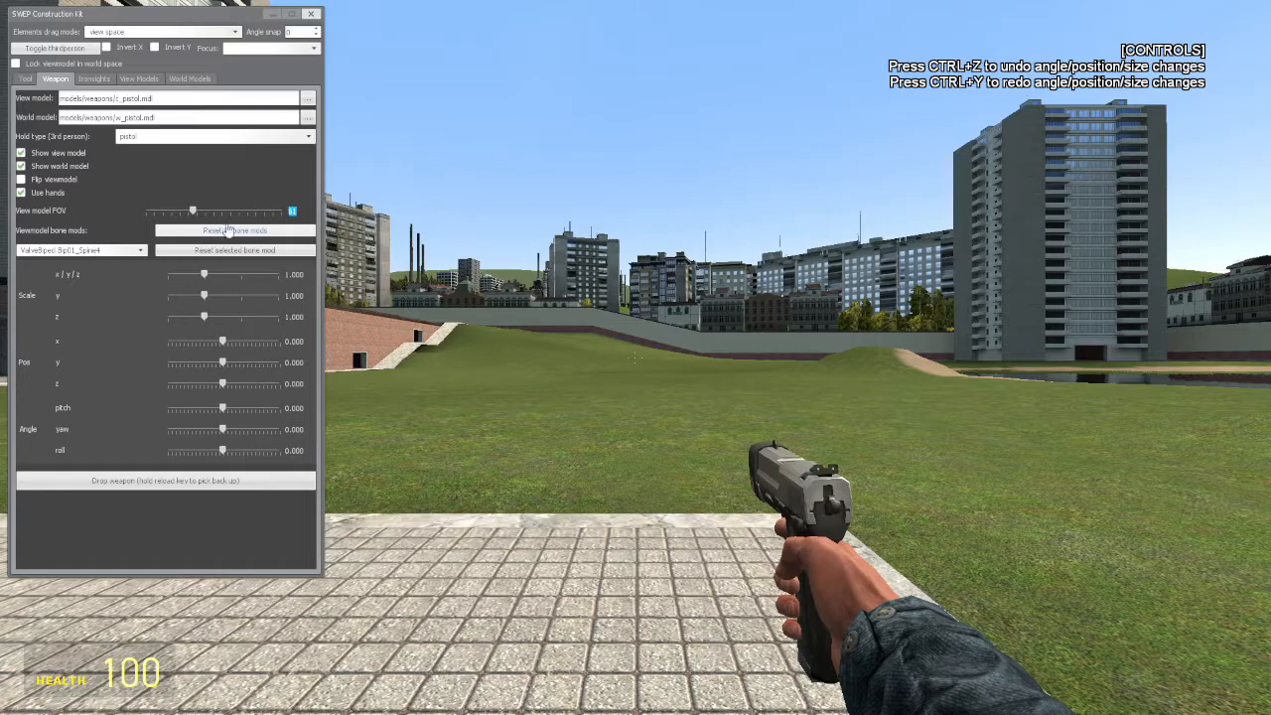
{"action": "type", "text": "70"}
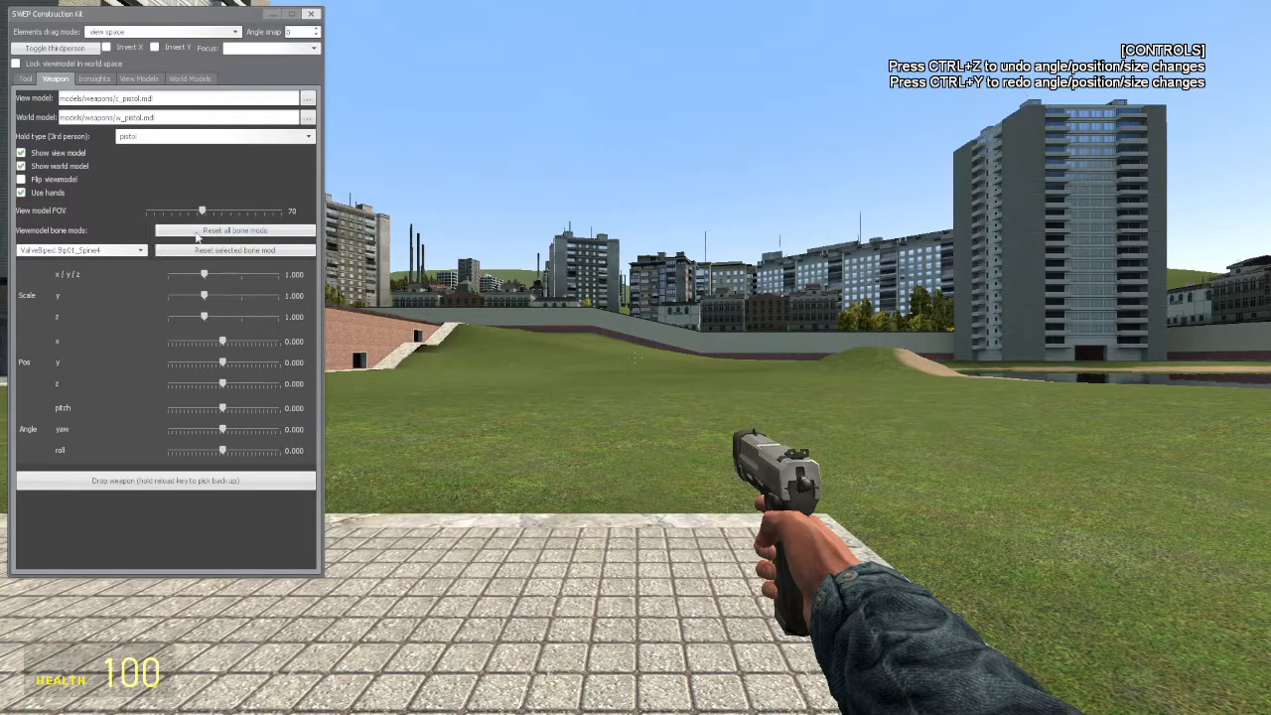
Step: Scale the ValveBiped.clip bone to about 1.845 on all axes and offset its position along x and y
{"action": "left_click", "coordinate": [137, 252]}
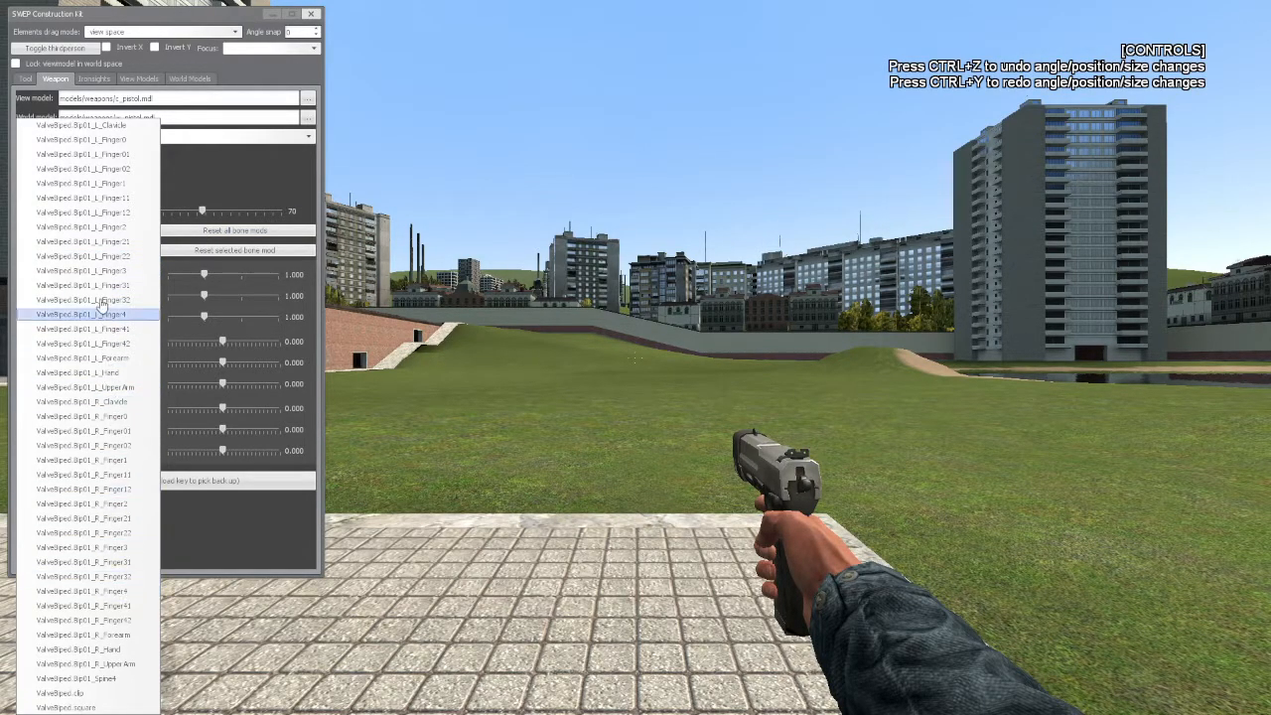
{"action": "left_click", "coordinate": [95, 694]}
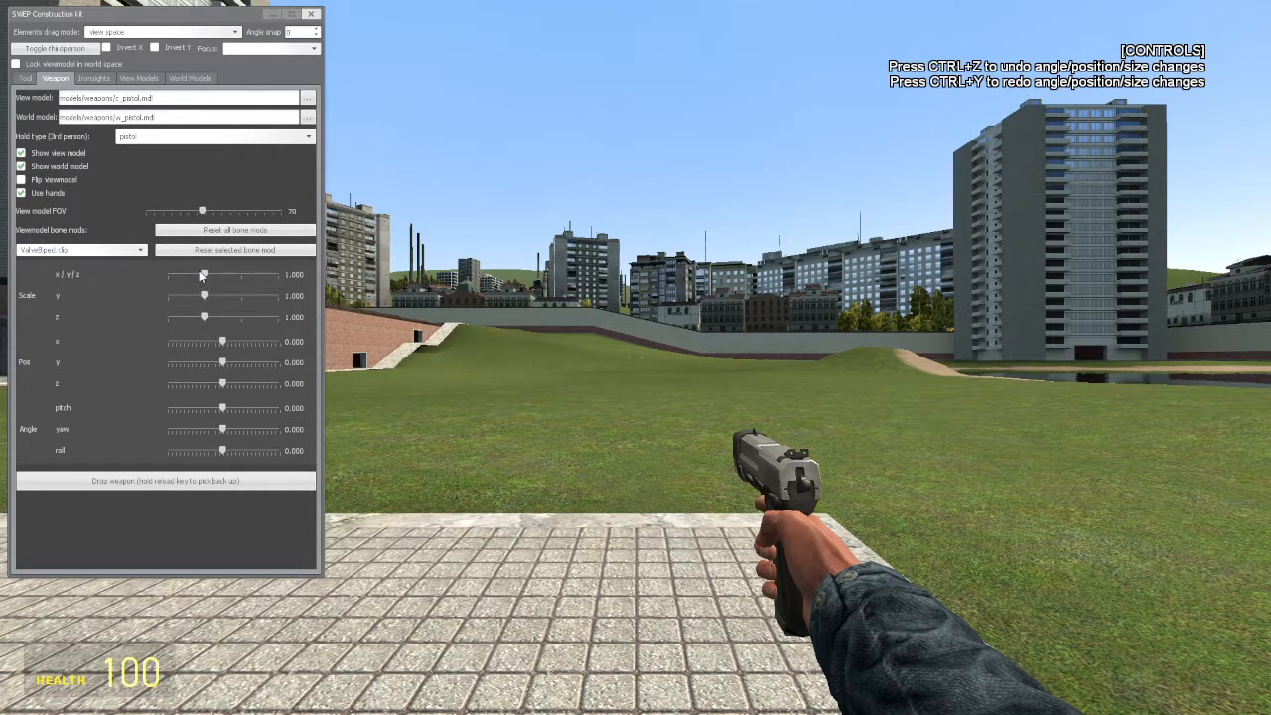
{"action": "left_click_drag", "start_coordinate": [195, 274], "coordinate": [235, 290]}
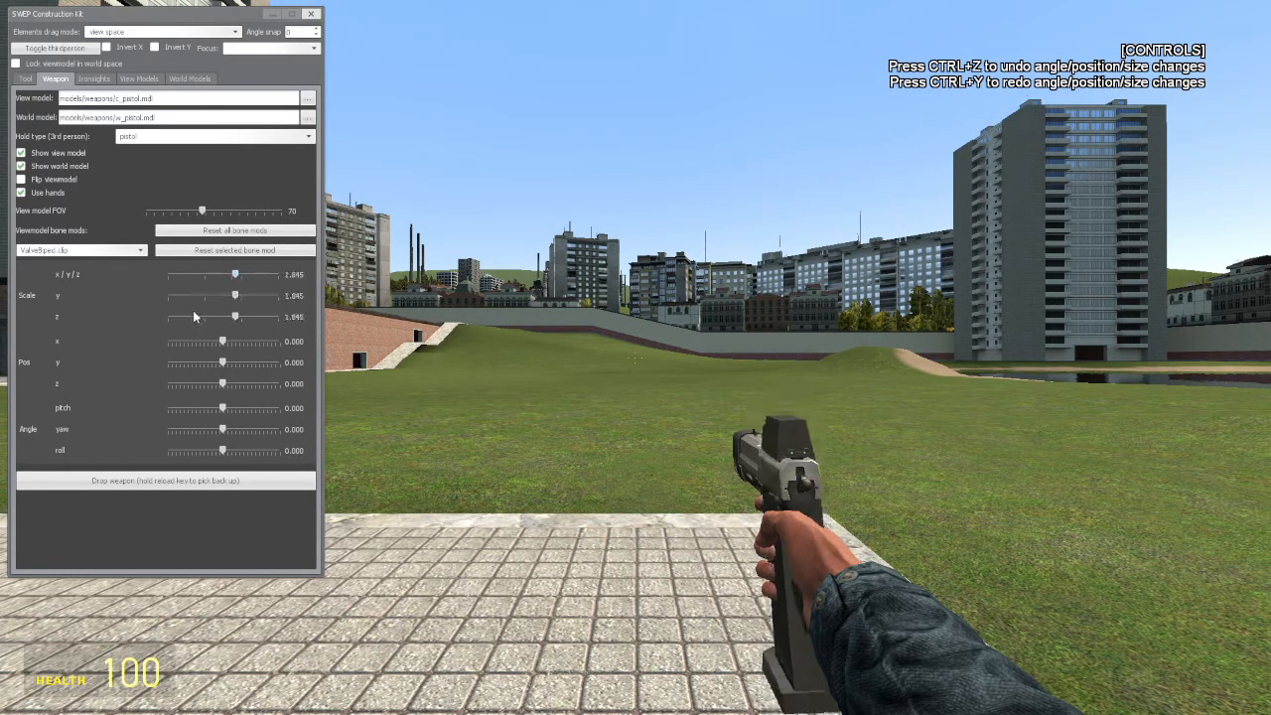
{"action": "mouse_move", "coordinate": [223, 342]}
{"action": "left_mouse_down"}
{"action": "mouse_move", "coordinate": [242, 344]}
{"action": "mouse_move", "coordinate": [216, 343]}
{"action": "mouse_move", "coordinate": [232, 343]}
{"action": "mouse_move", "coordinate": [219, 344]}
{"action": "mouse_move", "coordinate": [228, 367]}
{"action": "mouse_move", "coordinate": [234, 345]}
{"action": "left_mouse_up"}
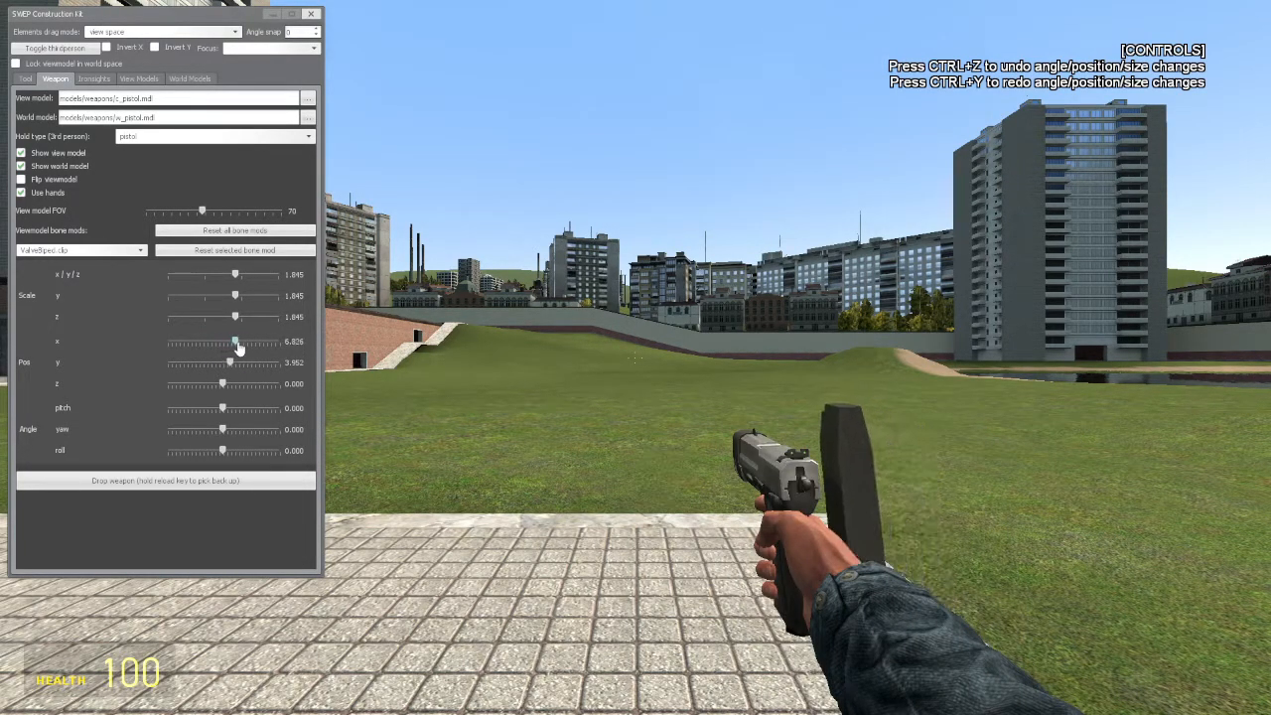
Step: Set the clip bone's x and y position and its overall scale to 0, and reset all bone mods
{"action": "double_click", "coordinate": [295, 342]}
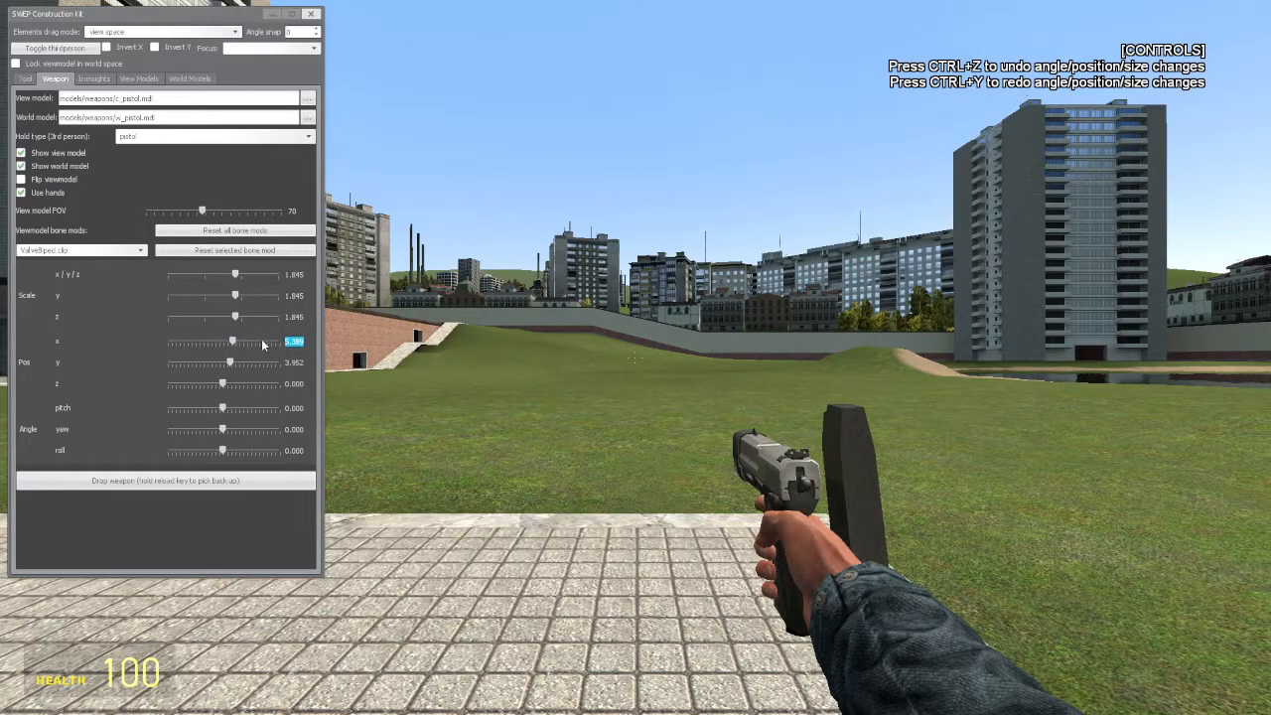
{"action": "type", "text": "0"}
{"action": "double_click", "coordinate": [305, 364]}
{"action": "type", "text": "0."}
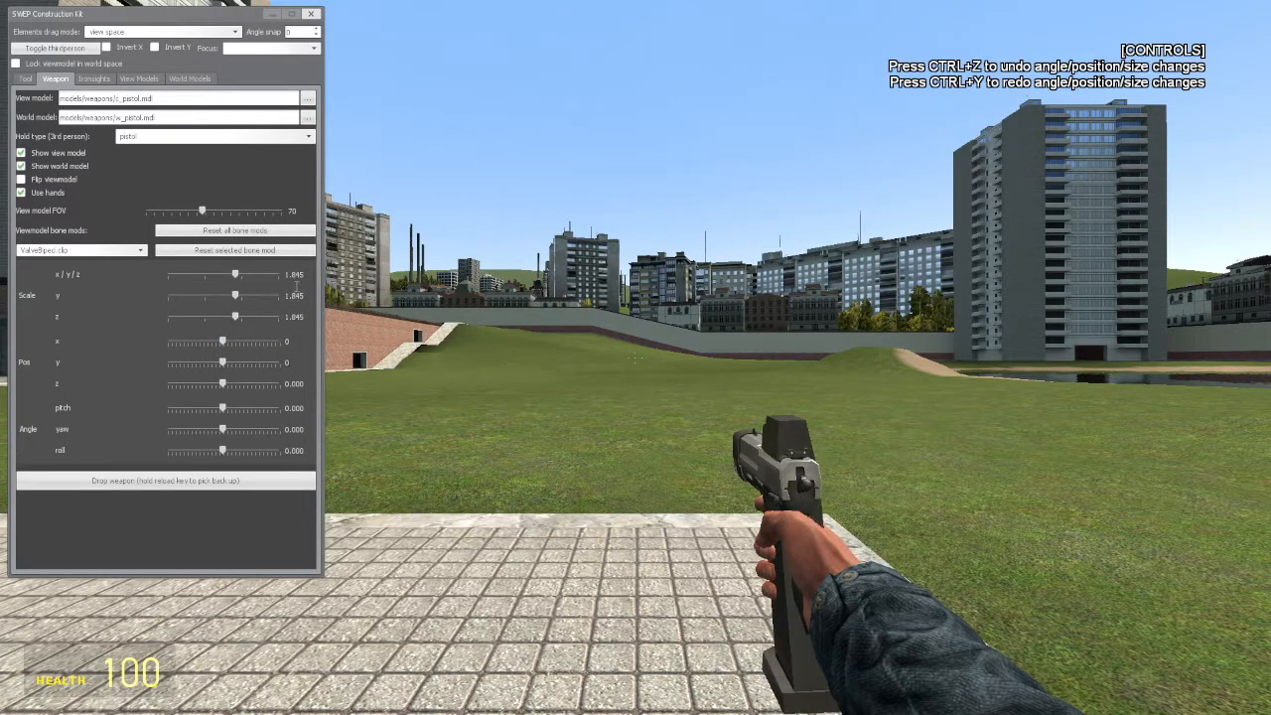
{"action": "type", "text": "0"}
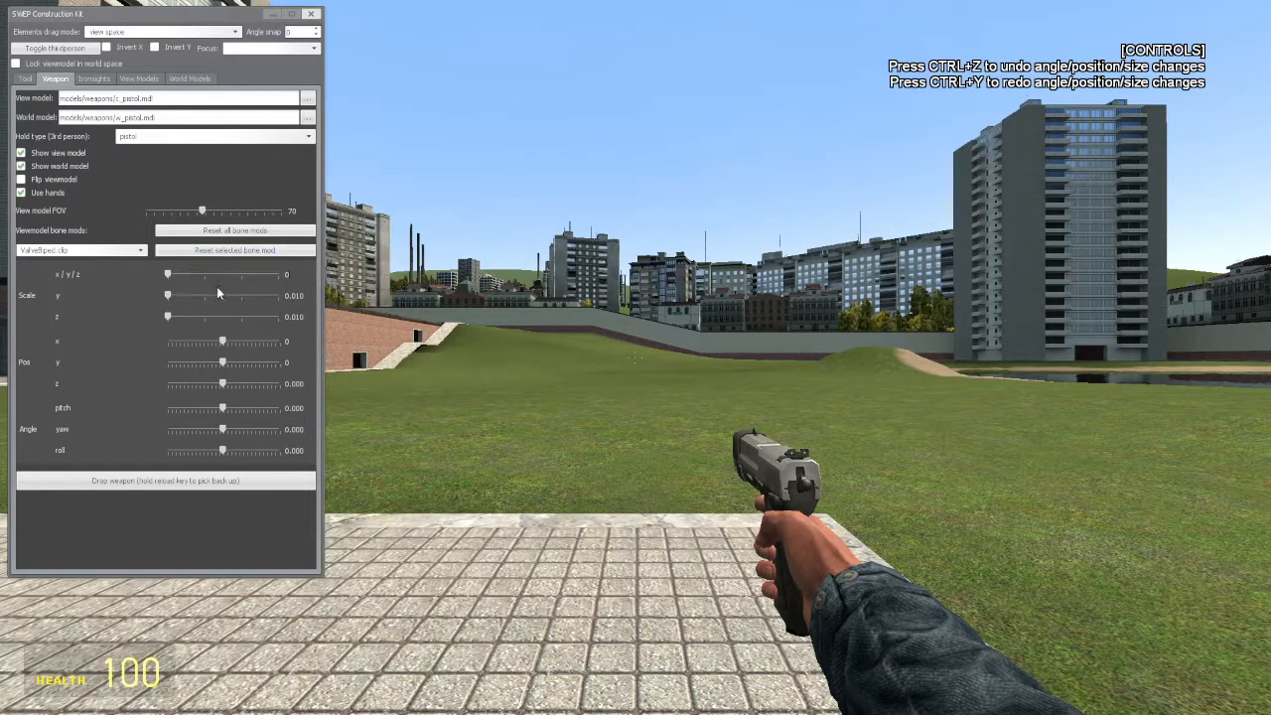
{"action": "left_click", "coordinate": [220, 233]}
Step: Change the weapon's view model to models/weapons/c_357.mdl from the weapons folder
{"action": "left_click", "coordinate": [309, 105]}
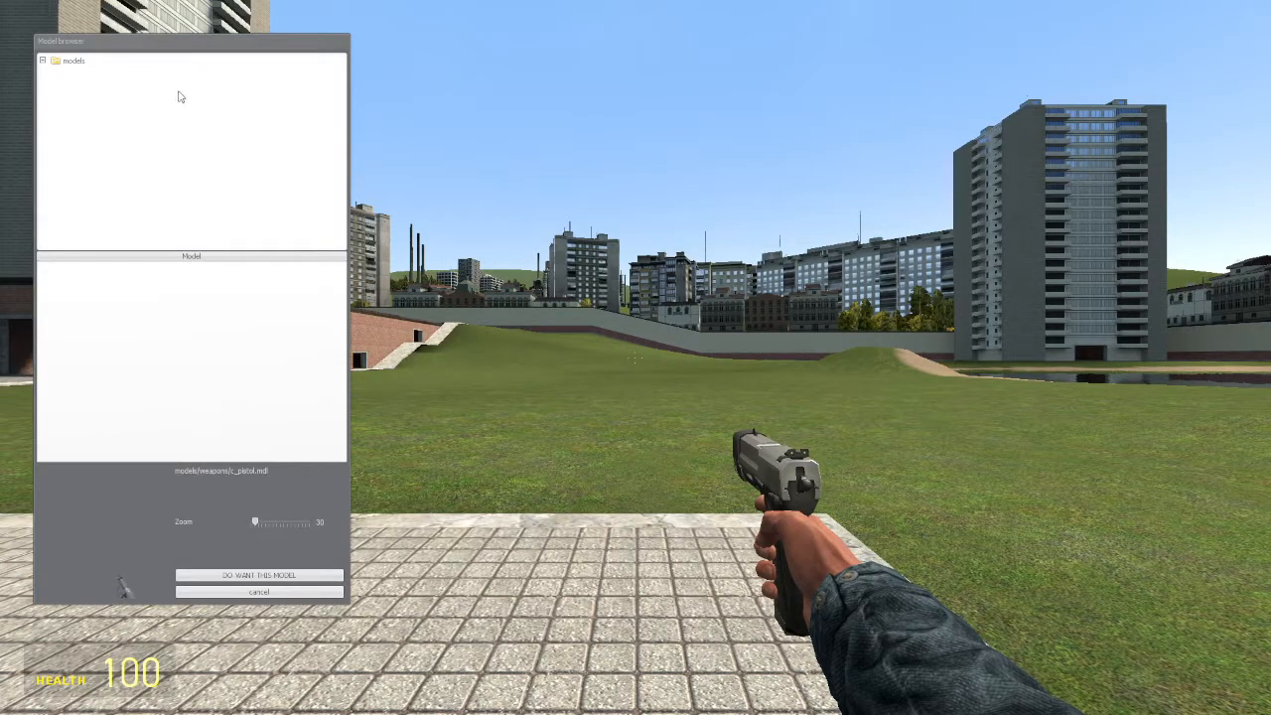
{"action": "left_click", "coordinate": [42, 61]}
{"action": "left_click_drag", "start_coordinate": [339, 82], "coordinate": [340, 256]}
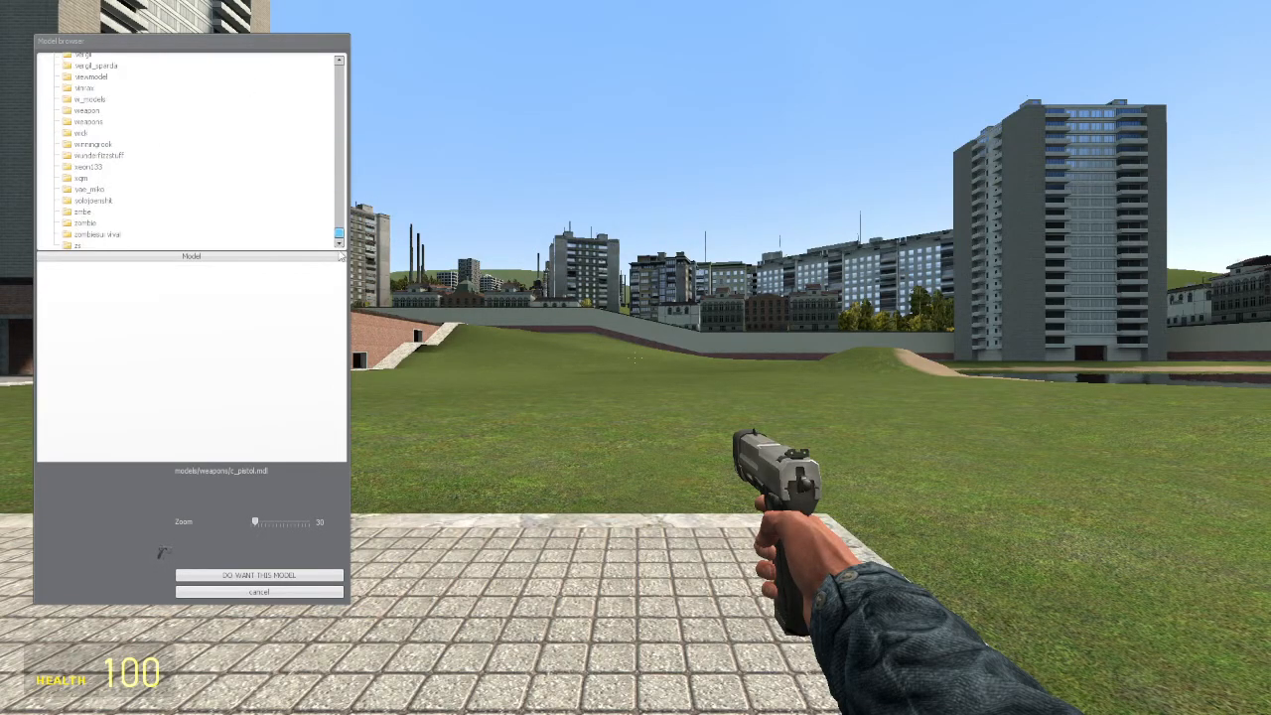
{"action": "left_click", "coordinate": [89, 122]}
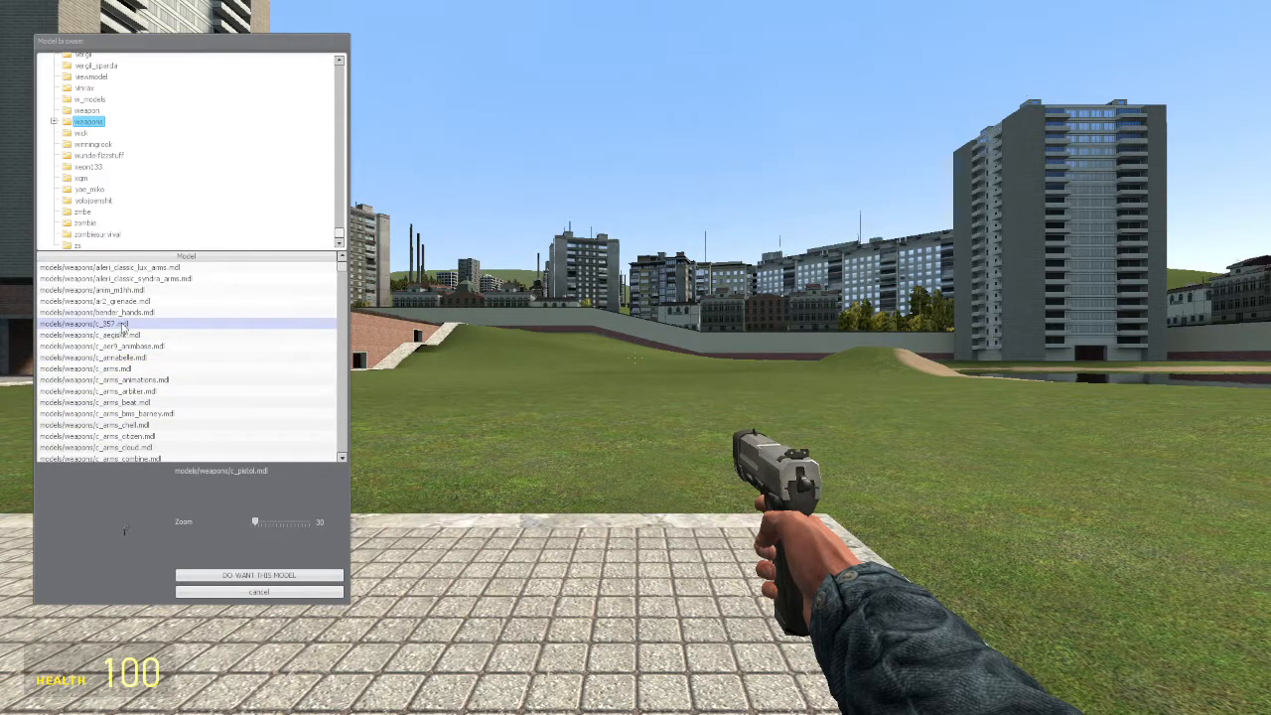
{"action": "left_click", "coordinate": [122, 328]}
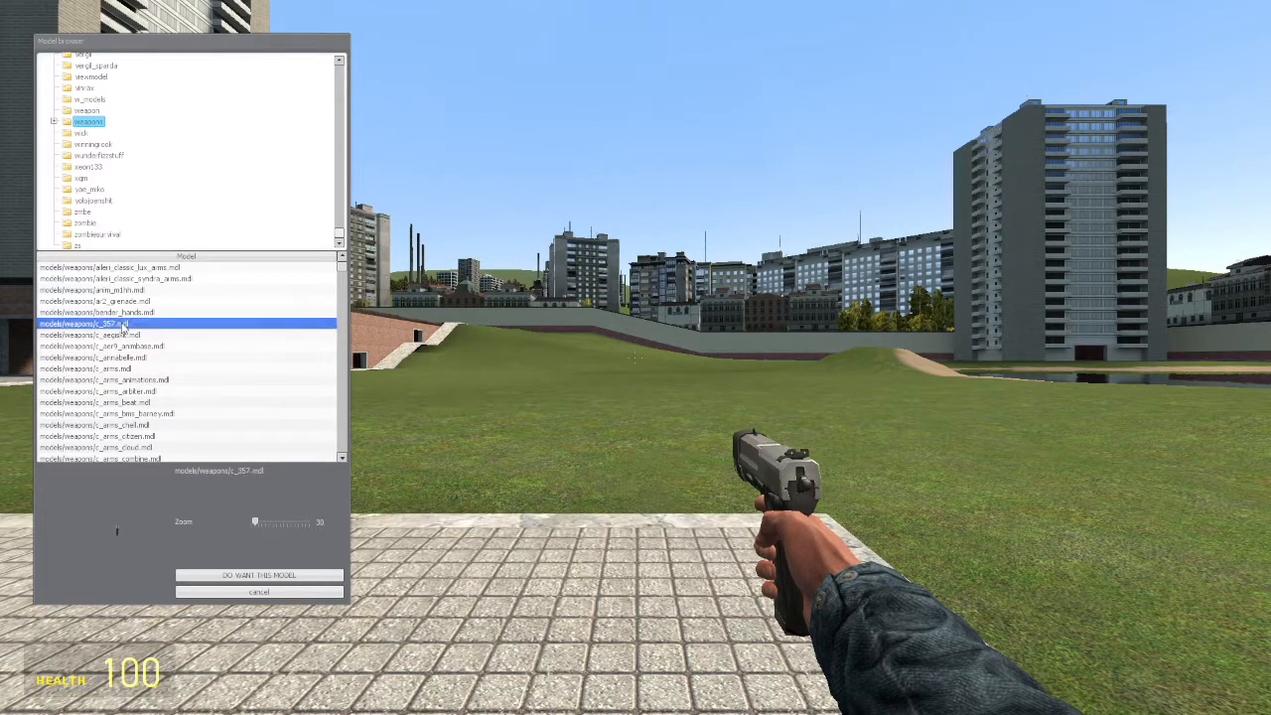
{"action": "left_click", "coordinate": [204, 576]}
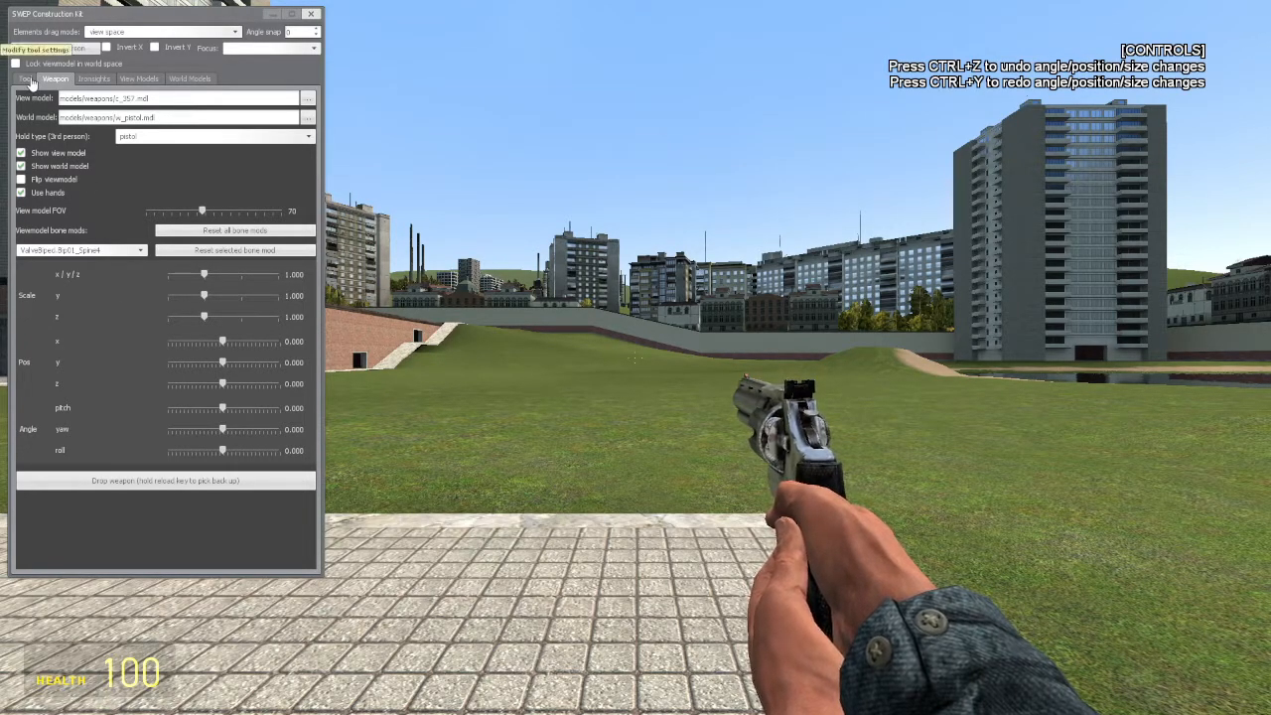
Step: Preview the revolver's animation sequences, including fire, reload, idletolow, reload_start, holster and draw
{"action": "left_click", "coordinate": [31, 80]}
{"action": "left_click", "coordinate": [74, 154]}
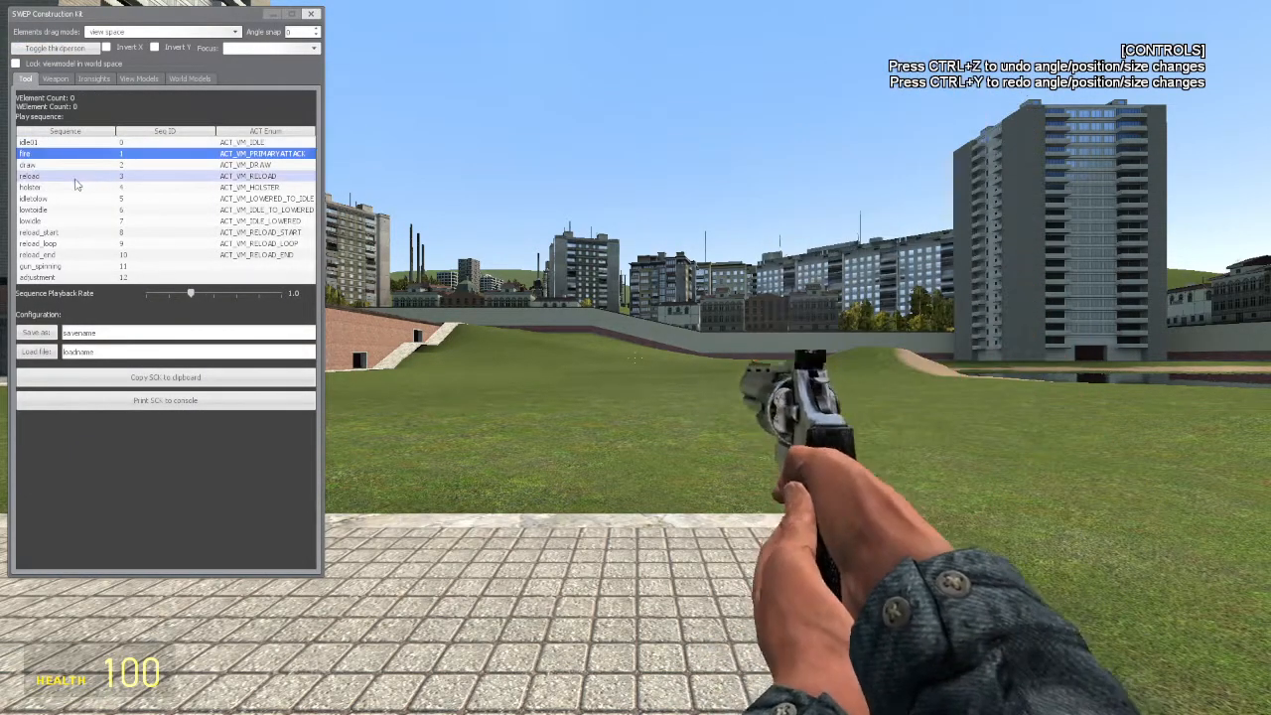
{"action": "left_click", "coordinate": [77, 177]}
{"action": "left_click", "coordinate": [77, 198]}
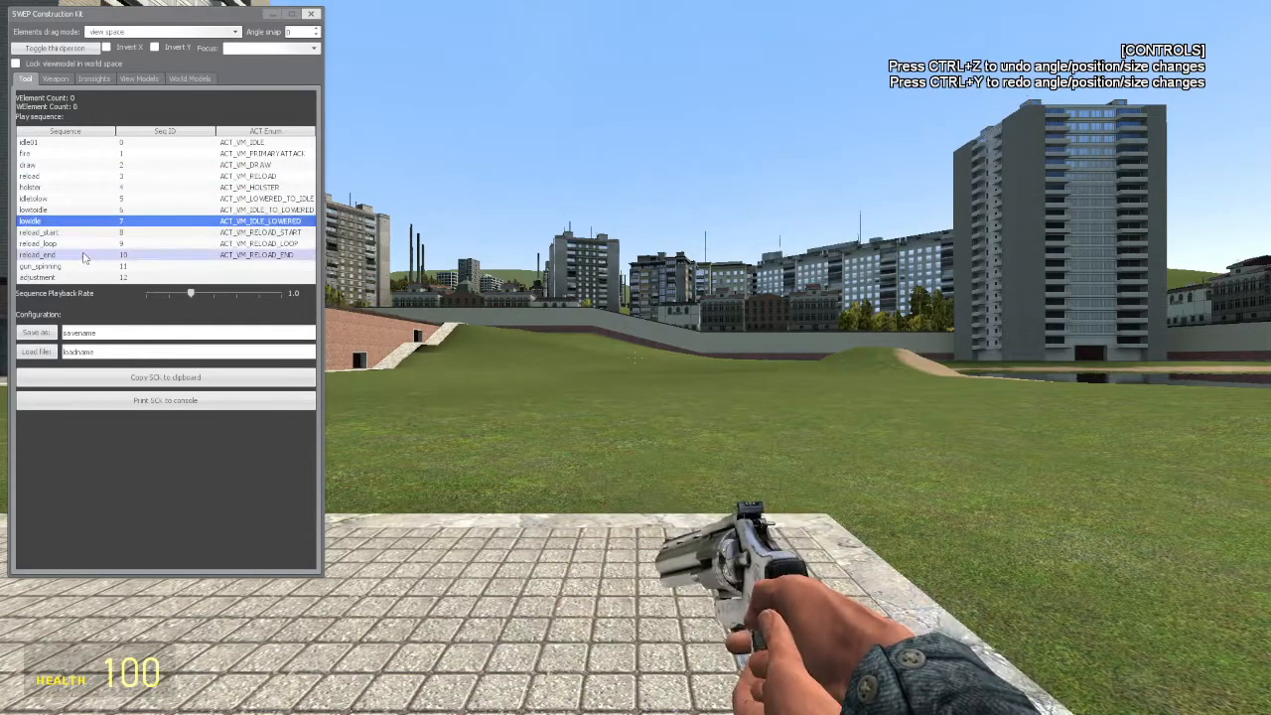
{"action": "left_click", "coordinate": [74, 232]}
{"action": "left_click", "coordinate": [69, 186]}
{"action": "left_click", "coordinate": [63, 164]}
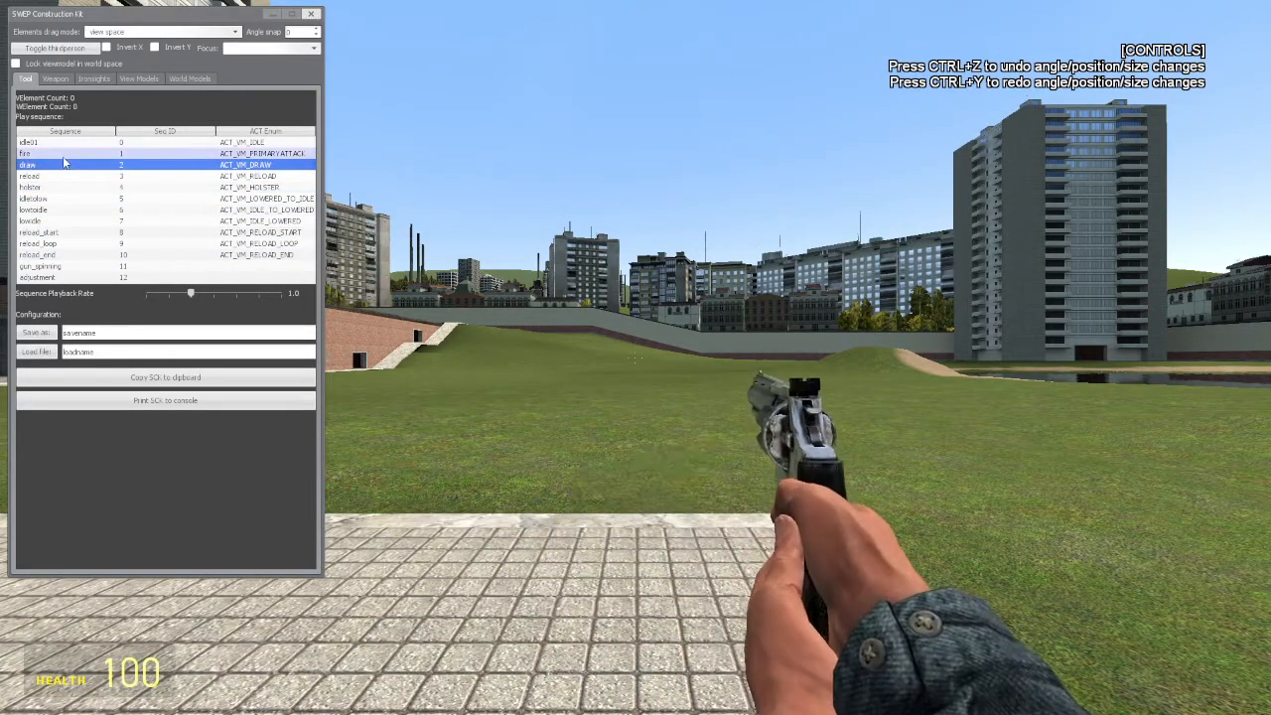
{"action": "left_click", "coordinate": [65, 154]}
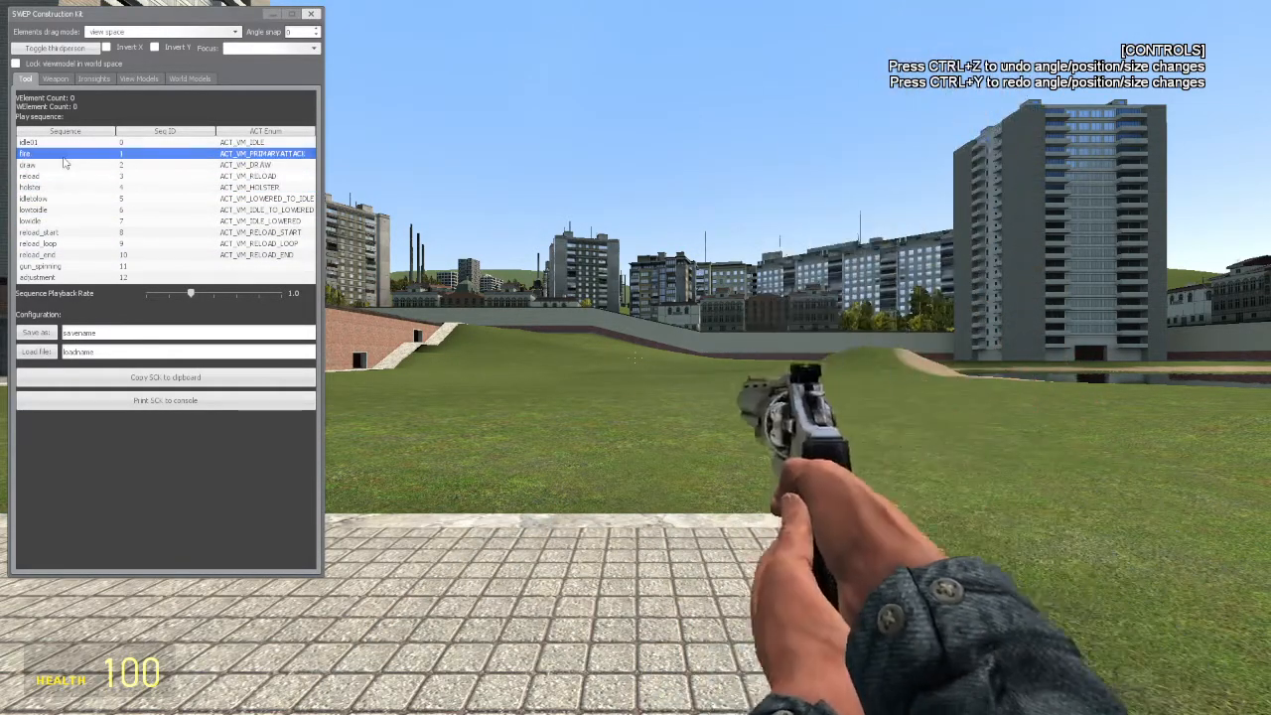
Step: Preview the draw and fire sequences at a playback rate of 0.3, and return the rate to 1
{"action": "left_click", "coordinate": [55, 80]}
{"action": "left_click", "coordinate": [25, 79]}
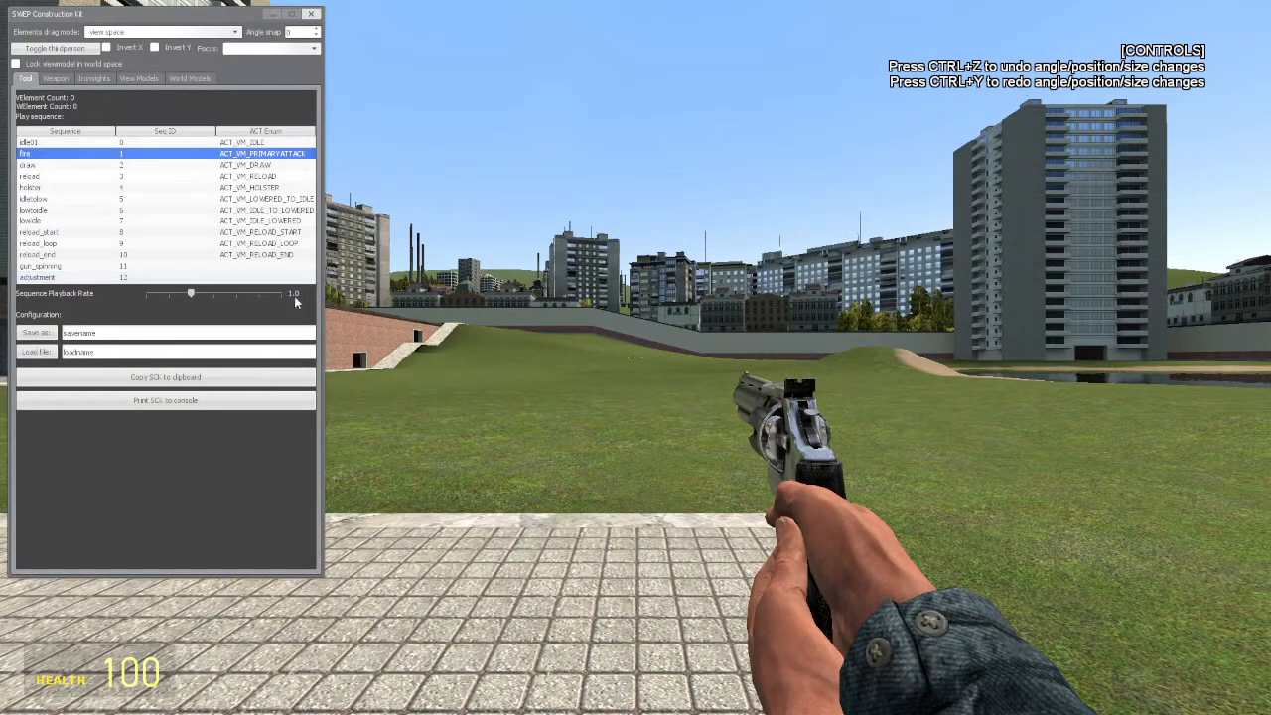
{"action": "type", "text": "0.3"}
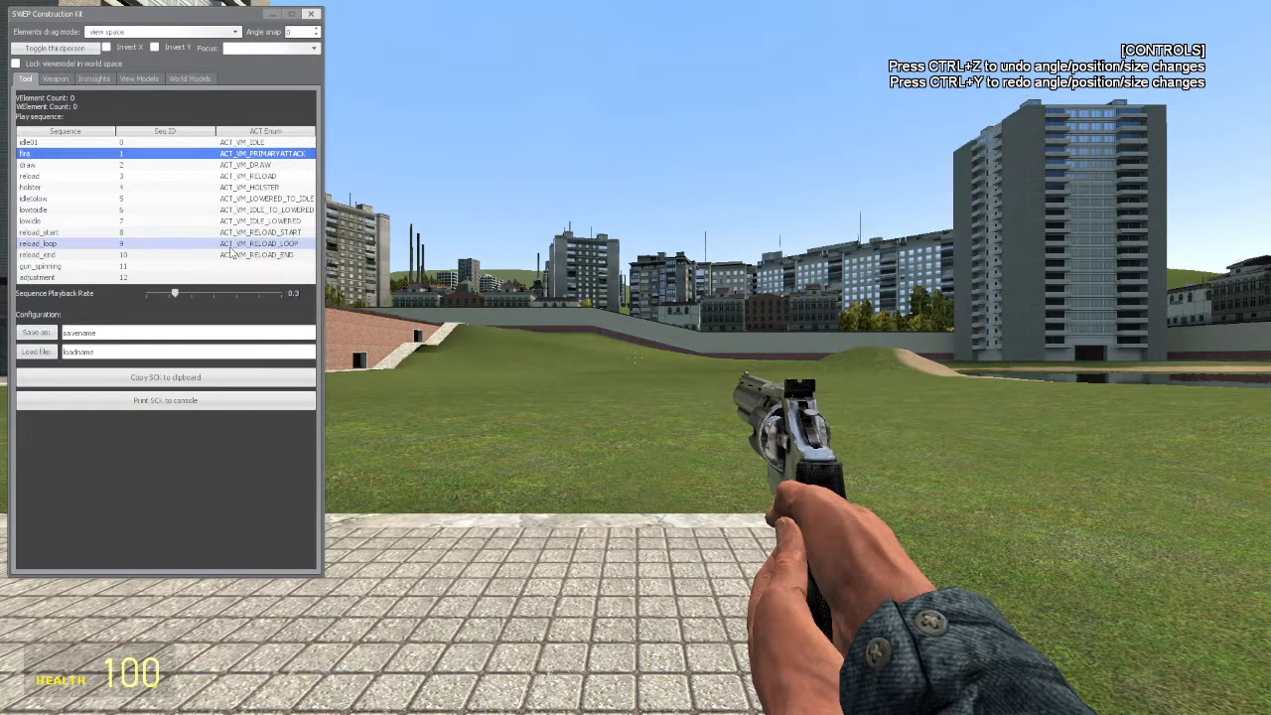
{"action": "left_click", "coordinate": [196, 168]}
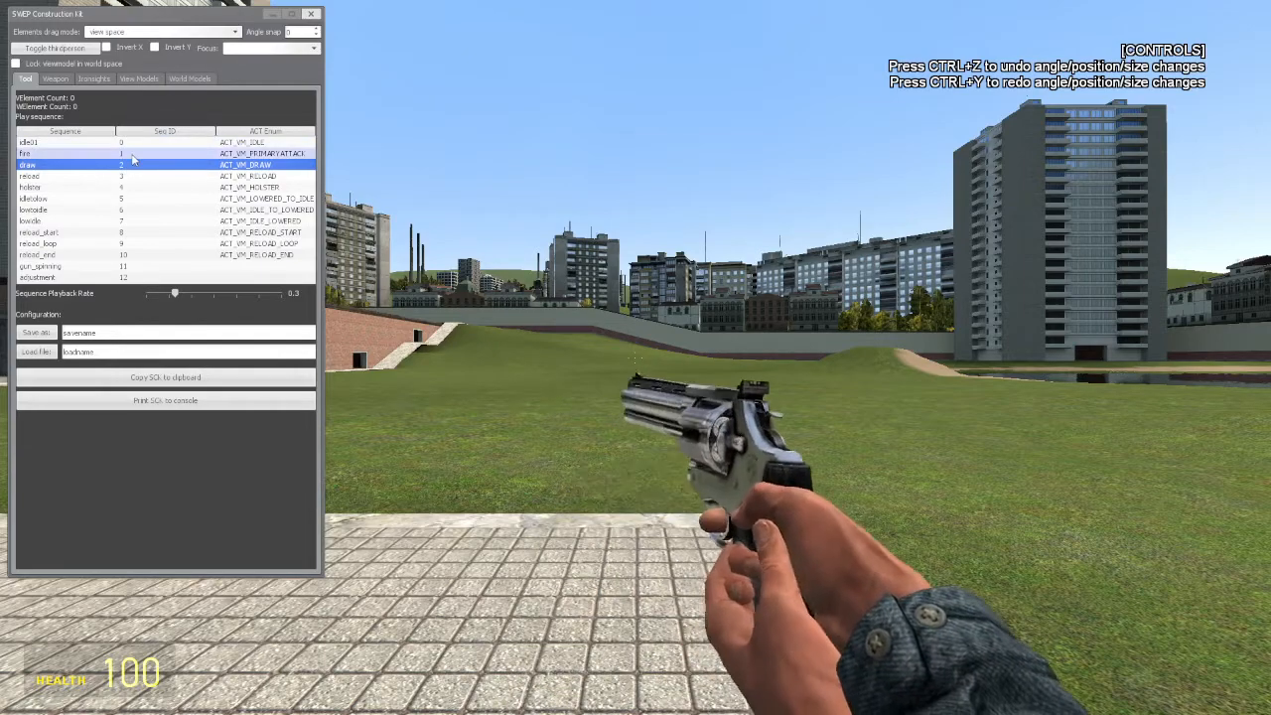
{"action": "left_click", "coordinate": [133, 156]}
{"action": "left_click_drag", "start_coordinate": [301, 294], "coordinate": [268, 292]}
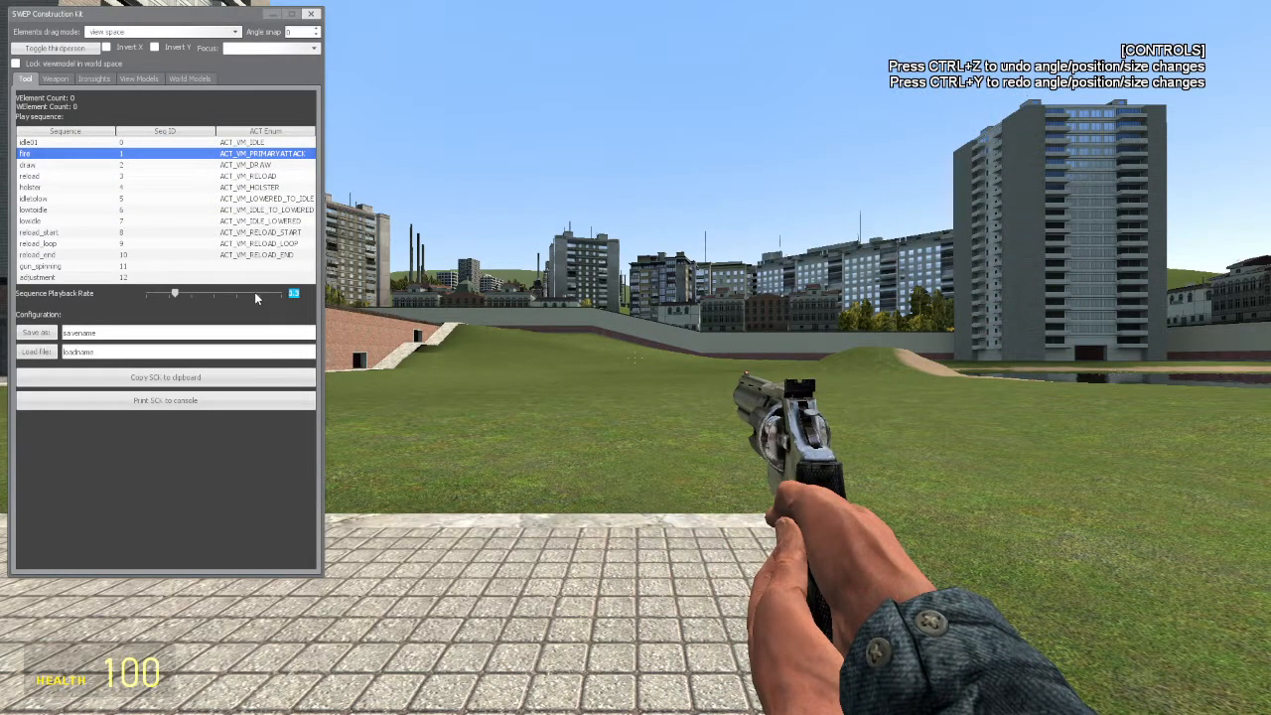
{"action": "type", "text": "1"}
Step: Try small x translations of the ironsights and reset the ironsights each time
{"action": "left_click", "coordinate": [133, 78]}
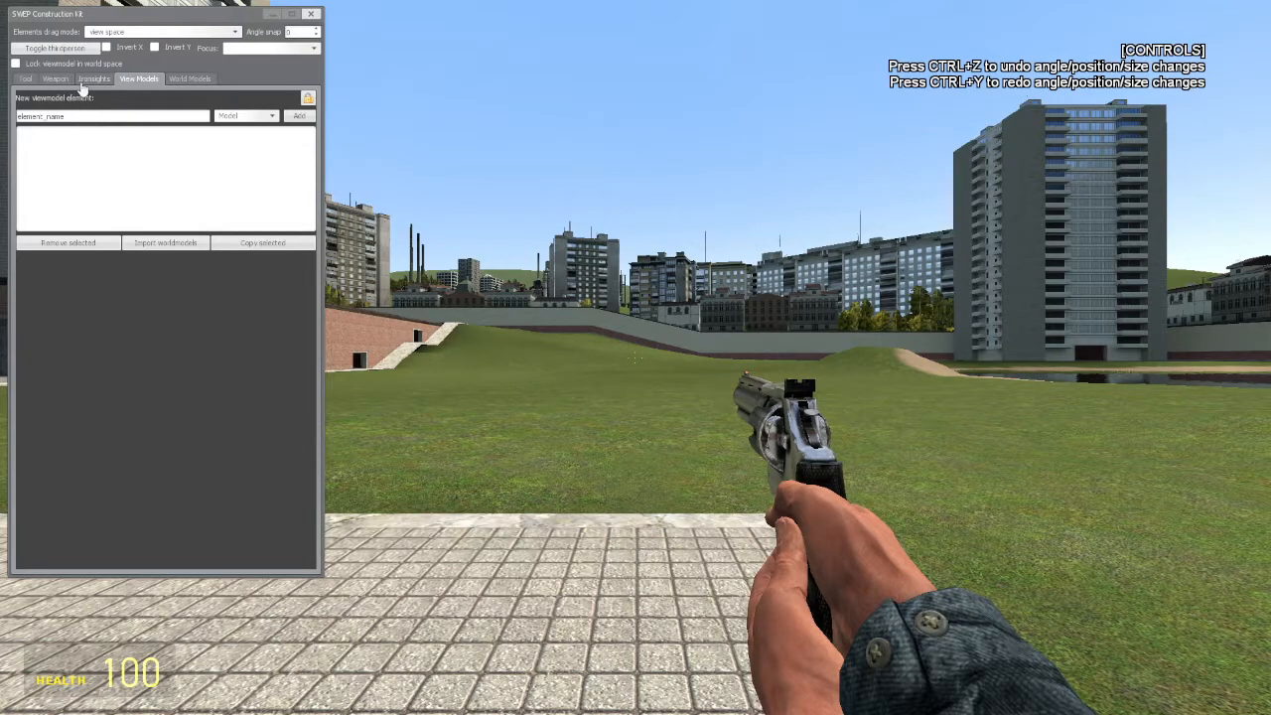
{"action": "left_click", "coordinate": [91, 80]}
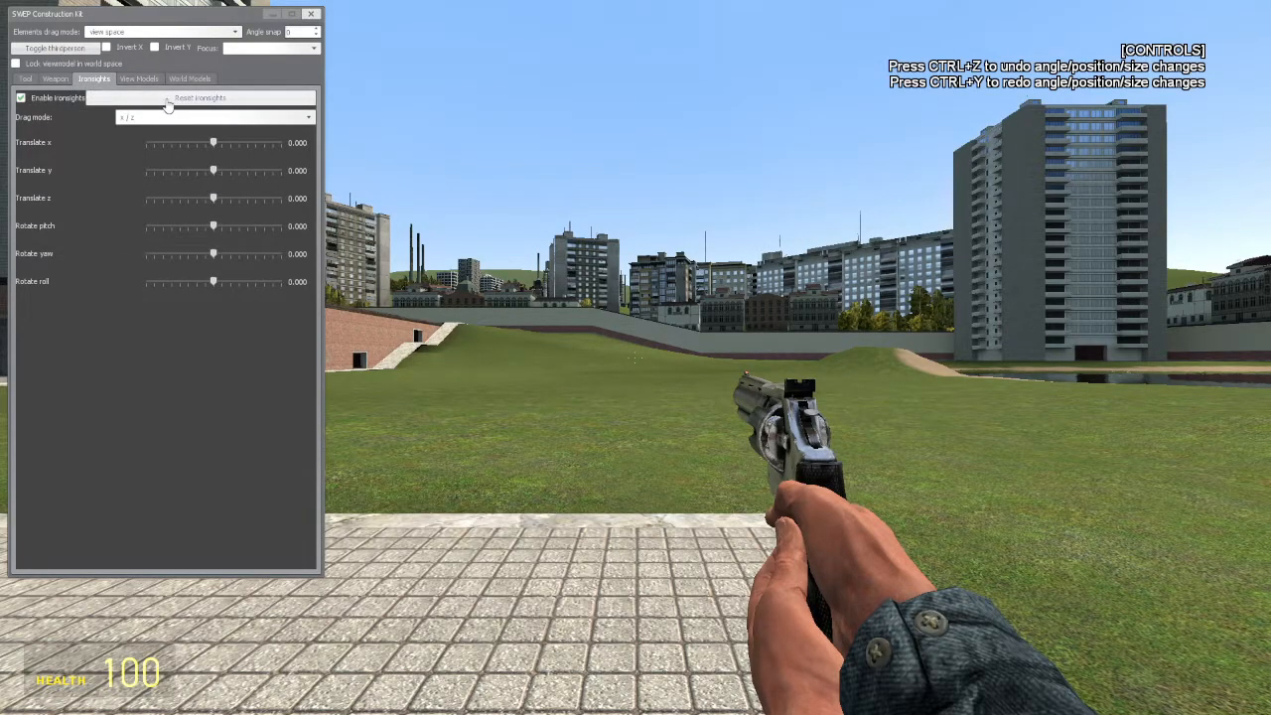
{"action": "mouse_move", "coordinate": [214, 144]}
{"action": "left_mouse_down"}
{"action": "mouse_move", "coordinate": [229, 146]}
{"action": "mouse_move", "coordinate": [216, 144]}
{"action": "left_mouse_up"}
{"action": "left_click", "coordinate": [205, 99]}
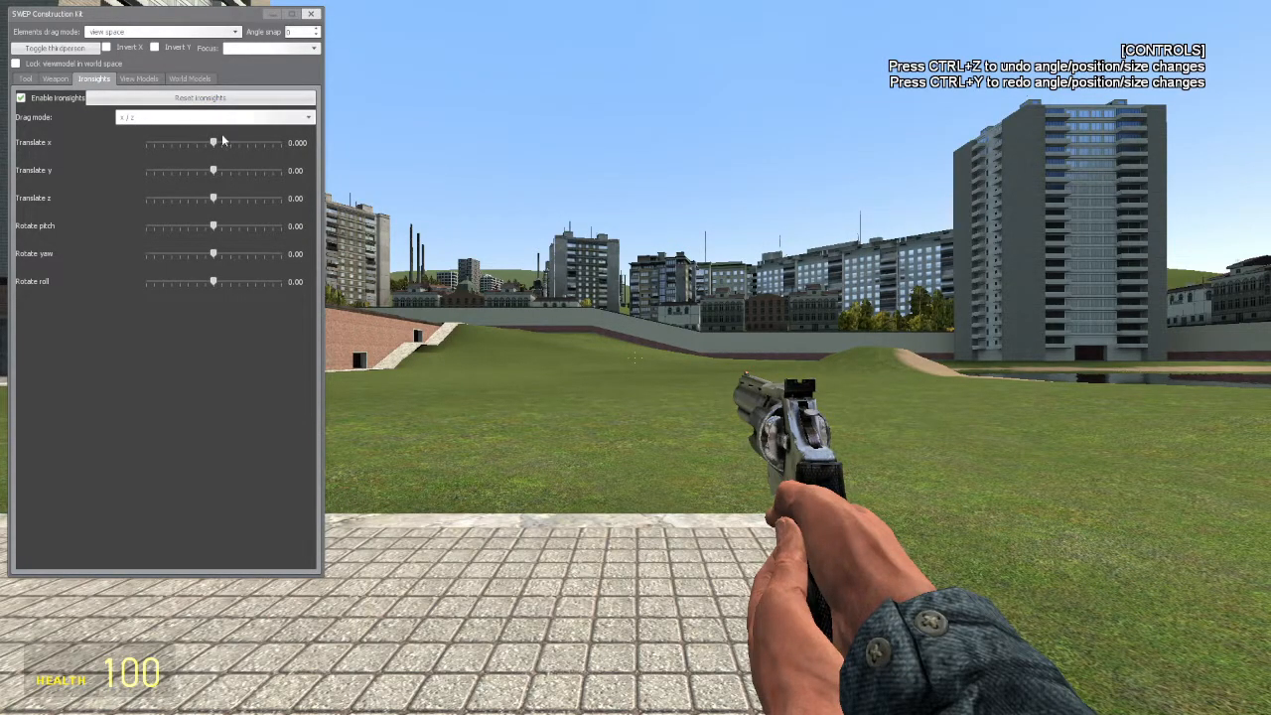
{"action": "left_click_drag", "start_coordinate": [213, 145], "coordinate": [214, 146]}
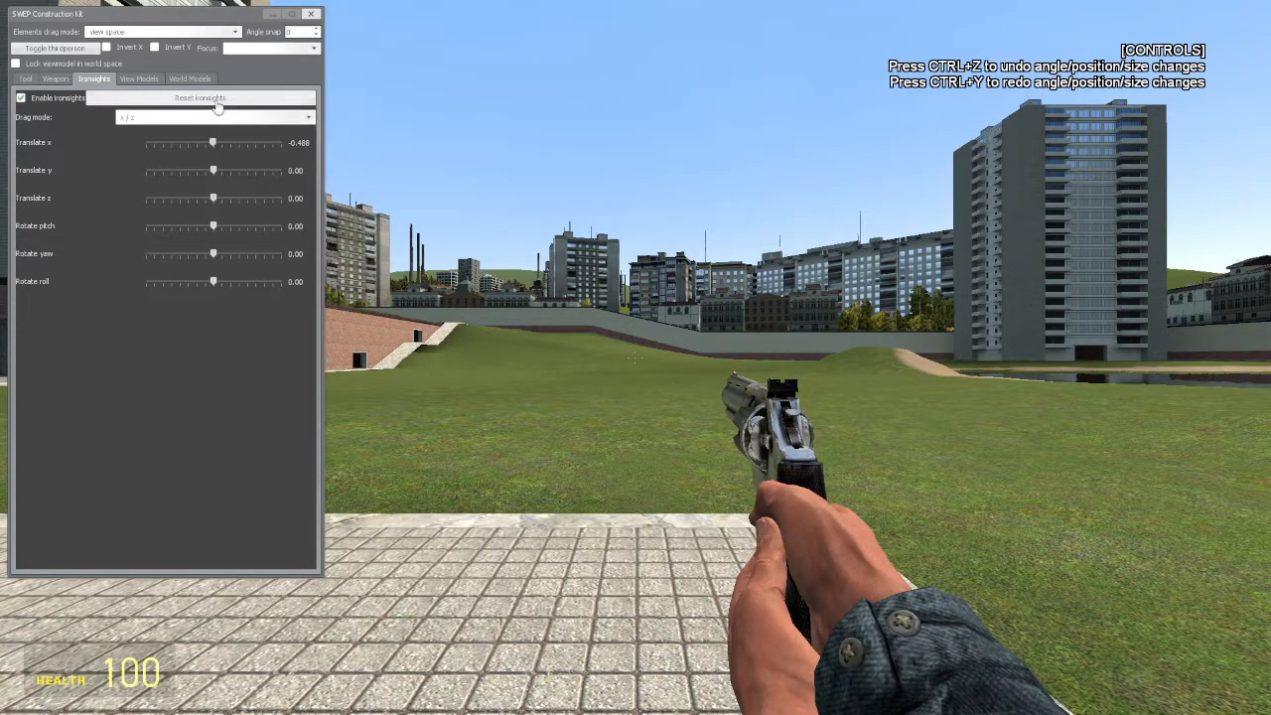
{"action": "left_click", "coordinate": [214, 102]}
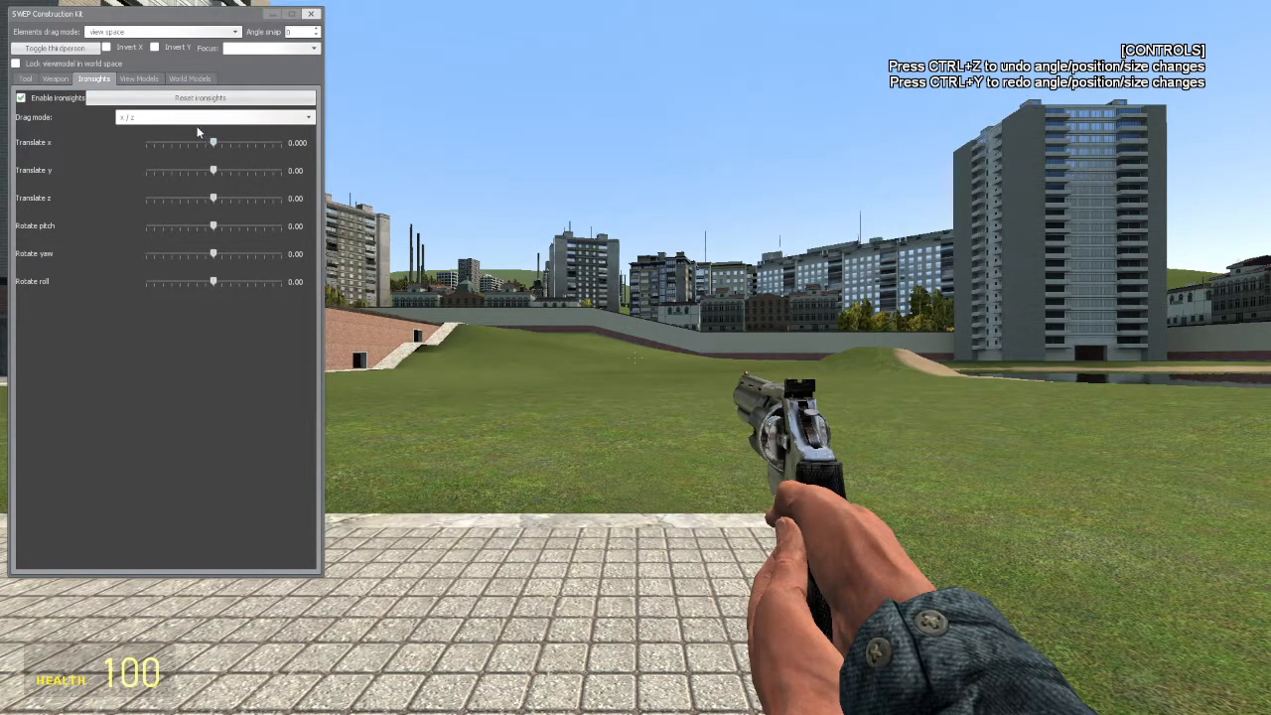
Step: Add a new viewmodel element of type Model named vm_grip and select it in the element list
{"action": "left_click", "coordinate": [139, 80]}
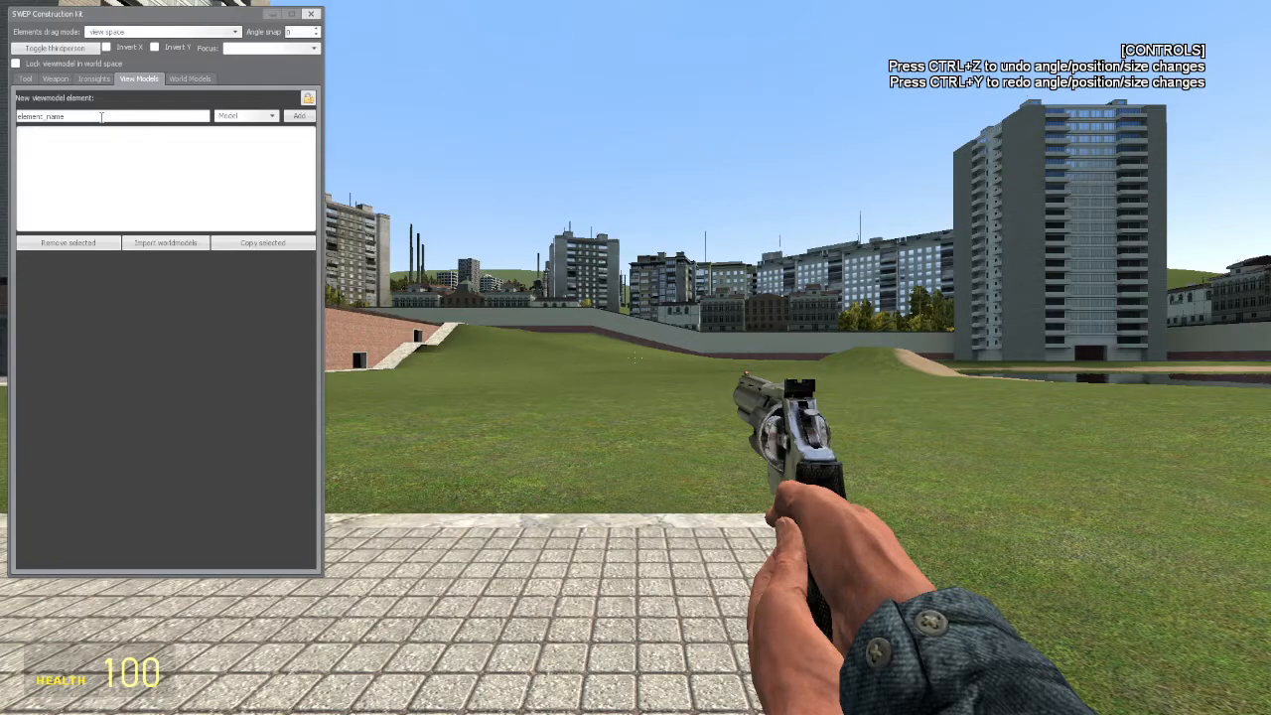
{"action": "left_click_drag", "start_coordinate": [100, 116], "coordinate": [2, 115]}
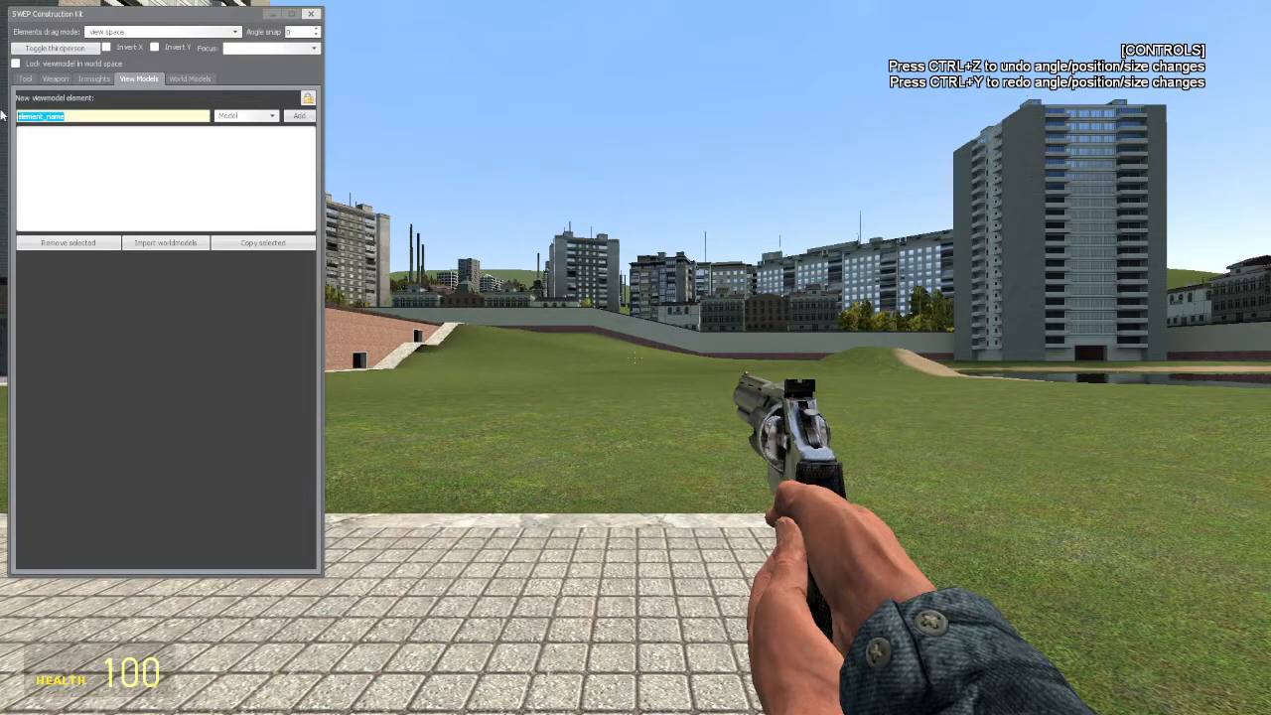
{"action": "left_click", "coordinate": [239, 116]}
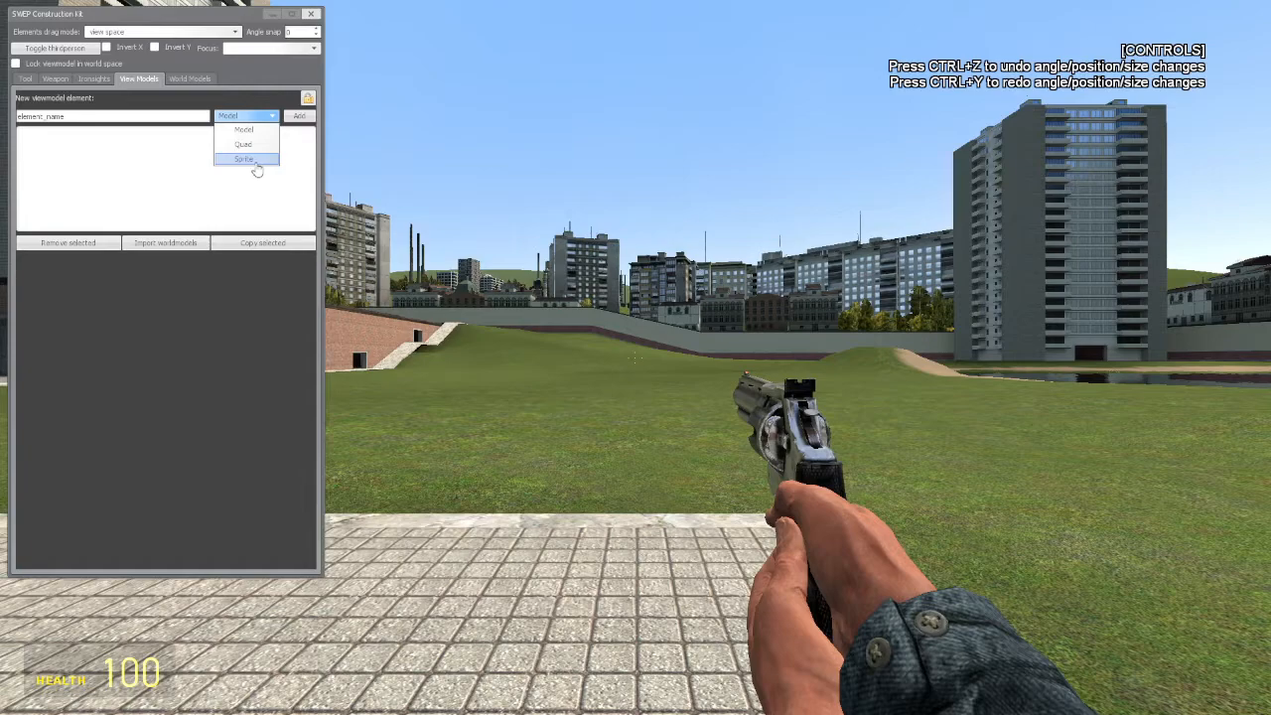
{"action": "left_click", "coordinate": [256, 133]}
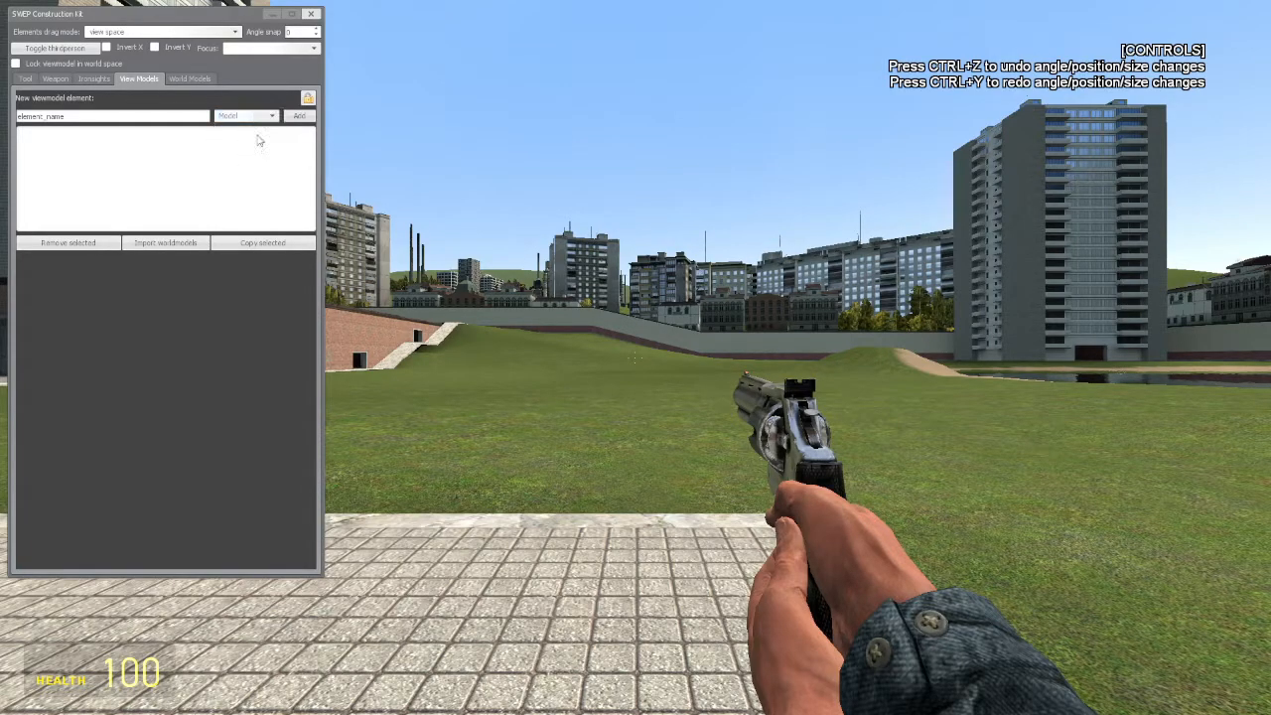
{"action": "left_click", "coordinate": [196, 116]}
{"action": "double_click", "coordinate": [195, 116]}
{"action": "left_click", "coordinate": [97, 133]}
{"action": "left_click_drag", "start_coordinate": [97, 116], "coordinate": [3, 112]}
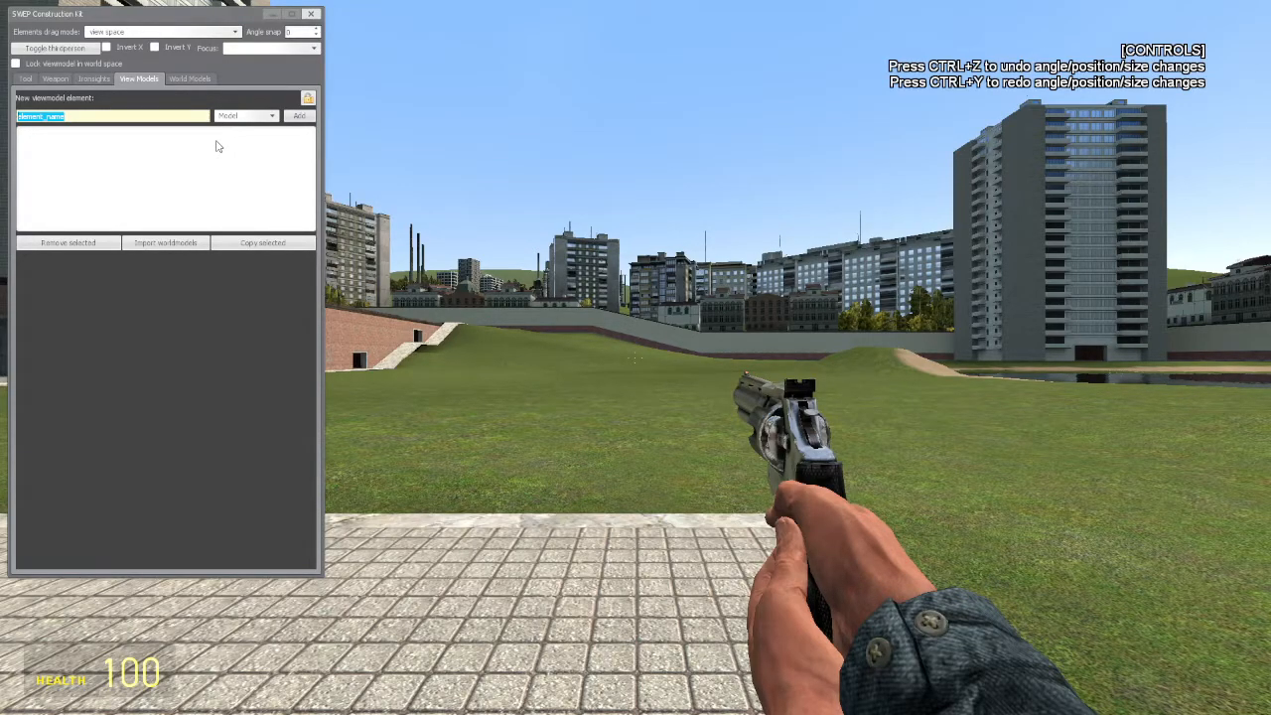
{"action": "type", "text": "vm_grip"}
{"action": "left_click", "coordinate": [299, 116]}
{"action": "left_click", "coordinate": [94, 136]}
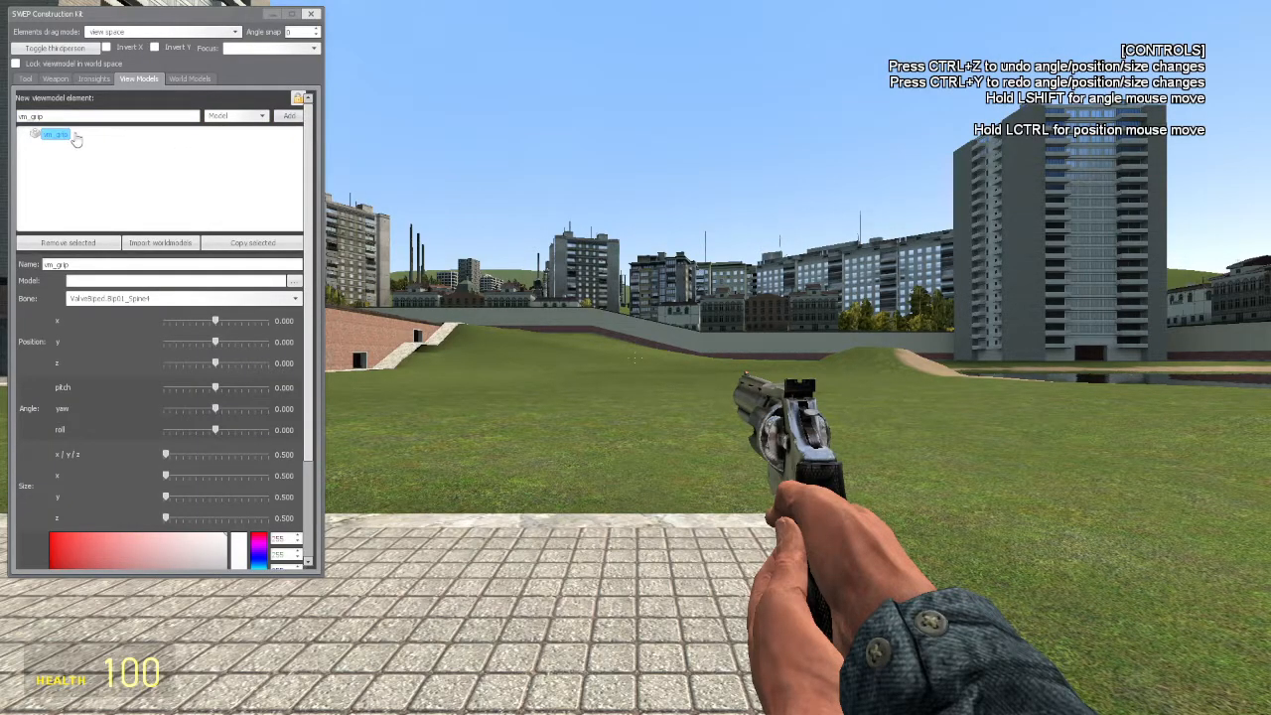
Step: Parent the vm_grip element to the Python bone
{"action": "double_click", "coordinate": [82, 264]}
{"action": "left_click", "coordinate": [108, 282]}
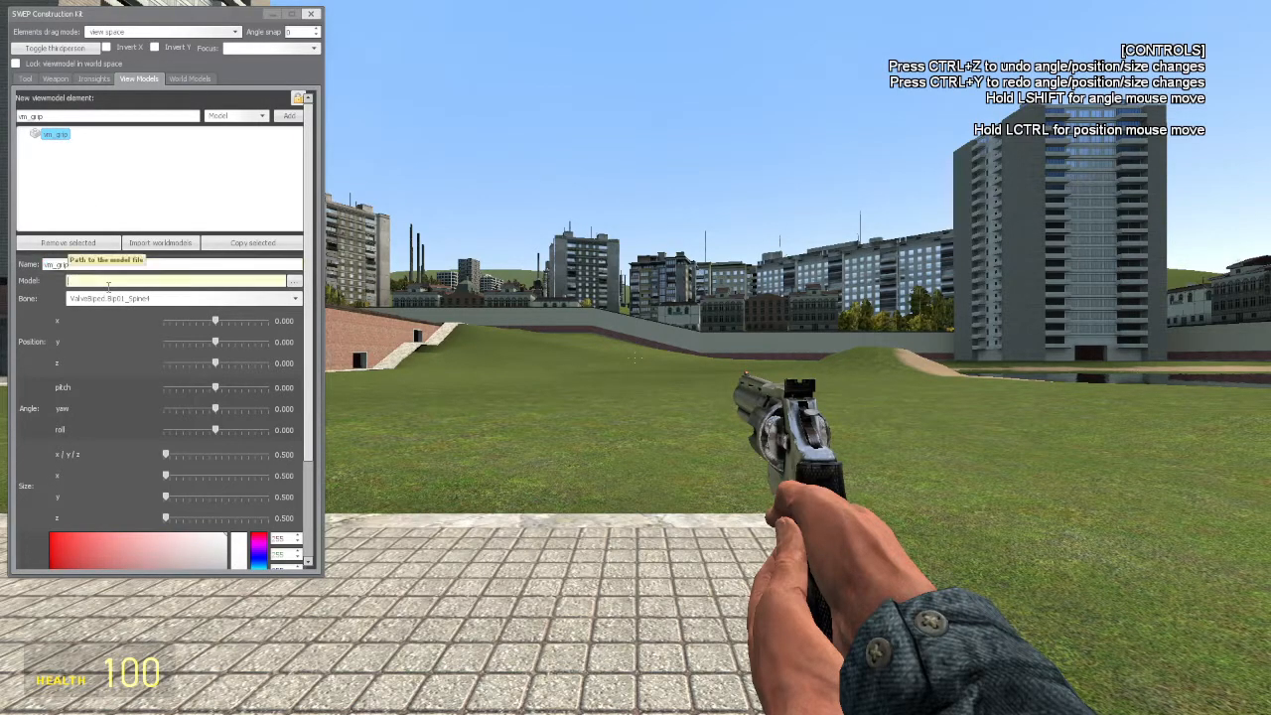
{"action": "left_click", "coordinate": [95, 298]}
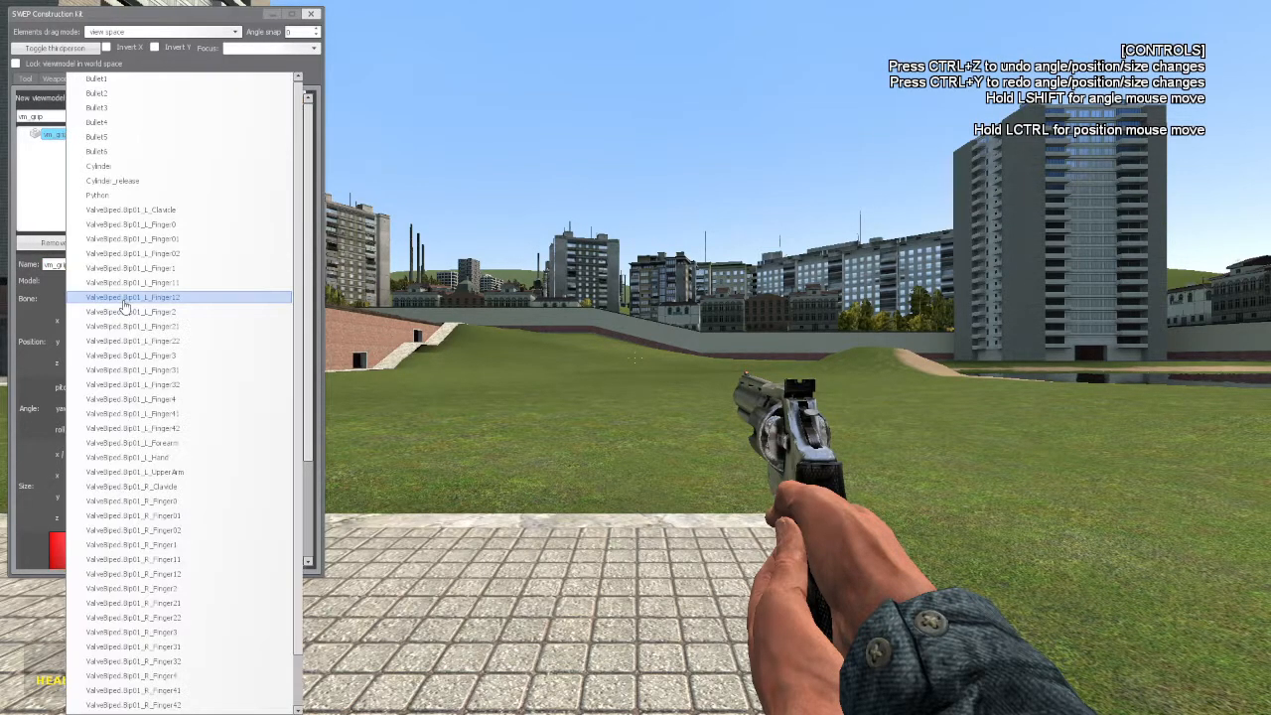
{"action": "left_click", "coordinate": [55, 302]}
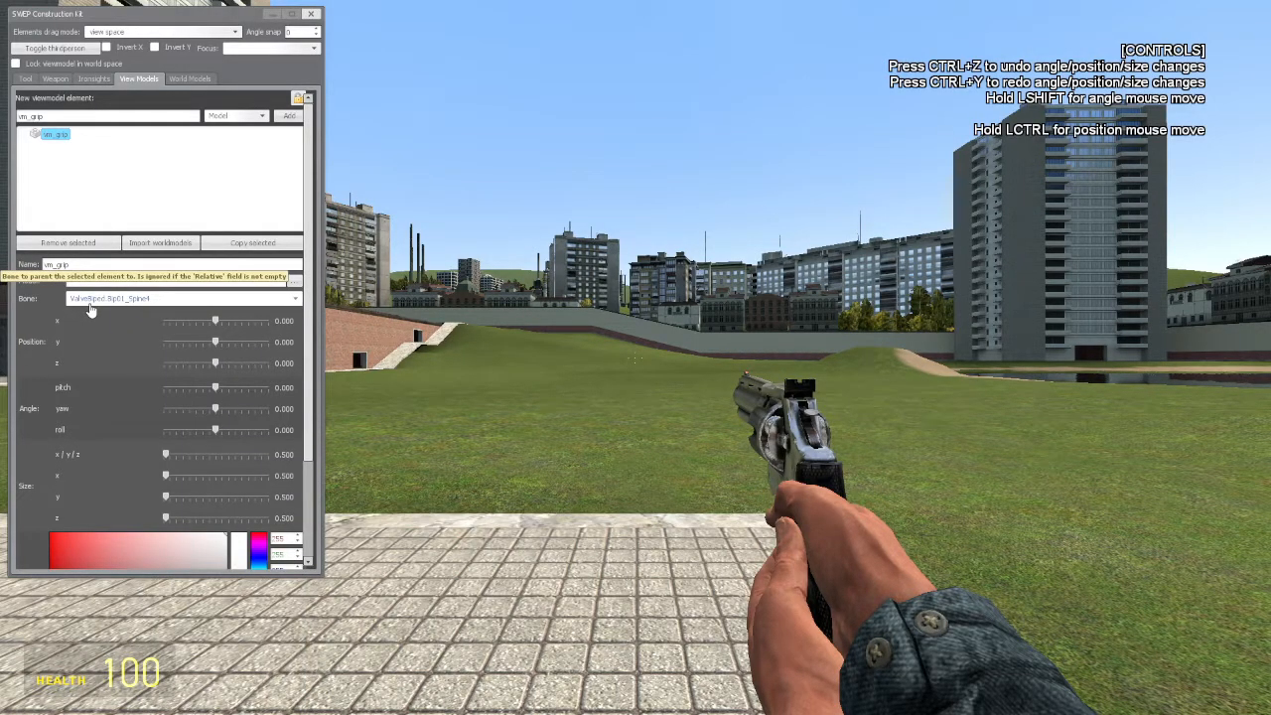
{"action": "left_click", "coordinate": [82, 303]}
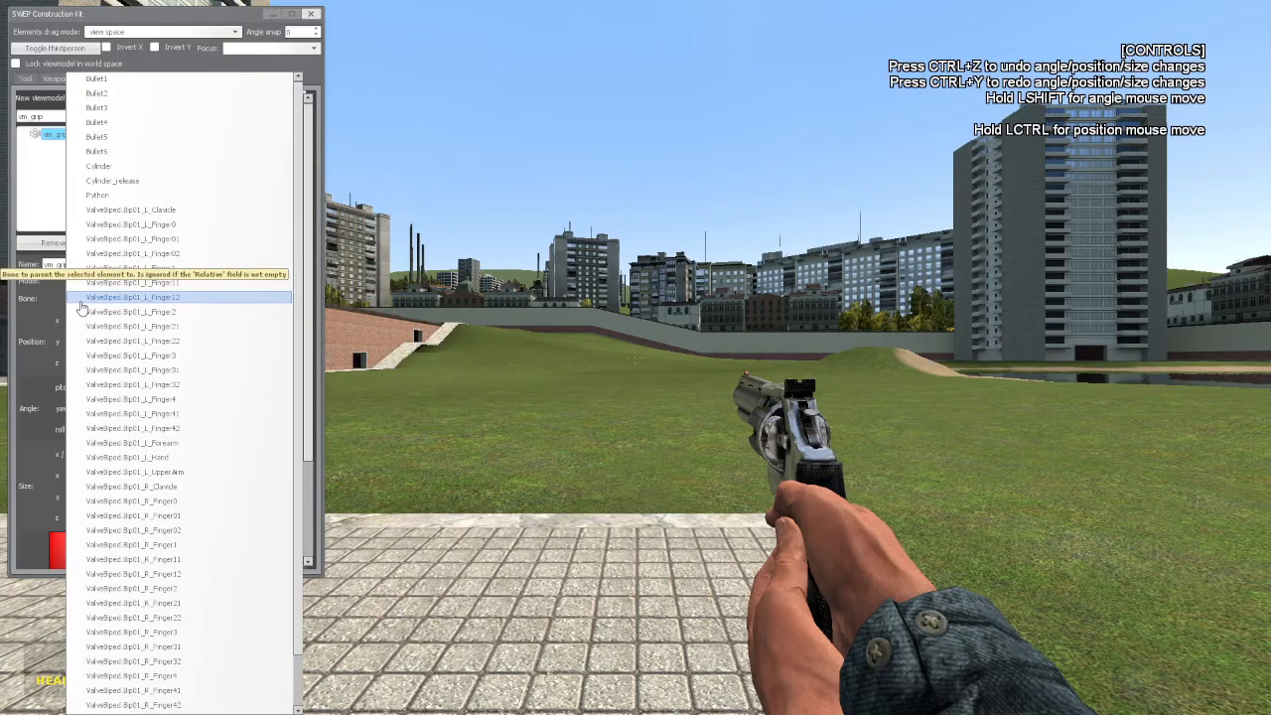
{"action": "left_click", "coordinate": [124, 196]}
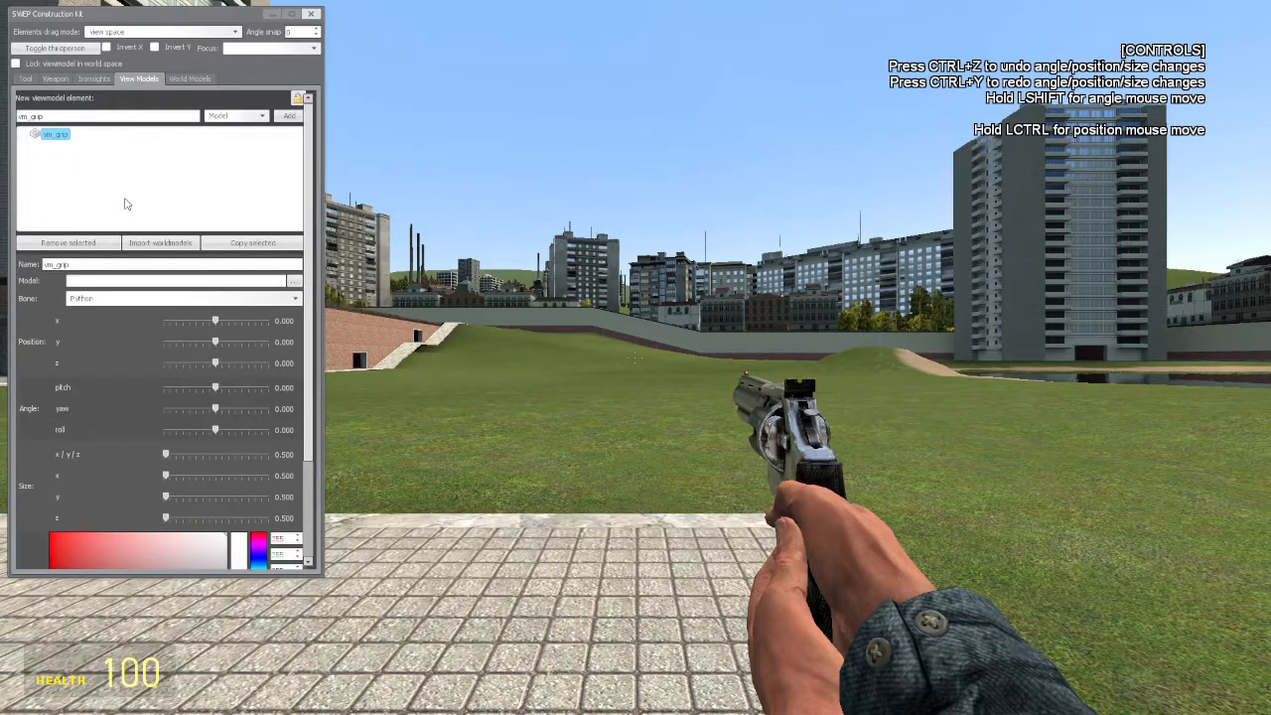
Step: Copy the model path of the small propane tank from the Construction Props spawnlist to the clipboard
{"action": "left_click", "coordinate": [313, 17]}
{"action": "key", "text": "q"}
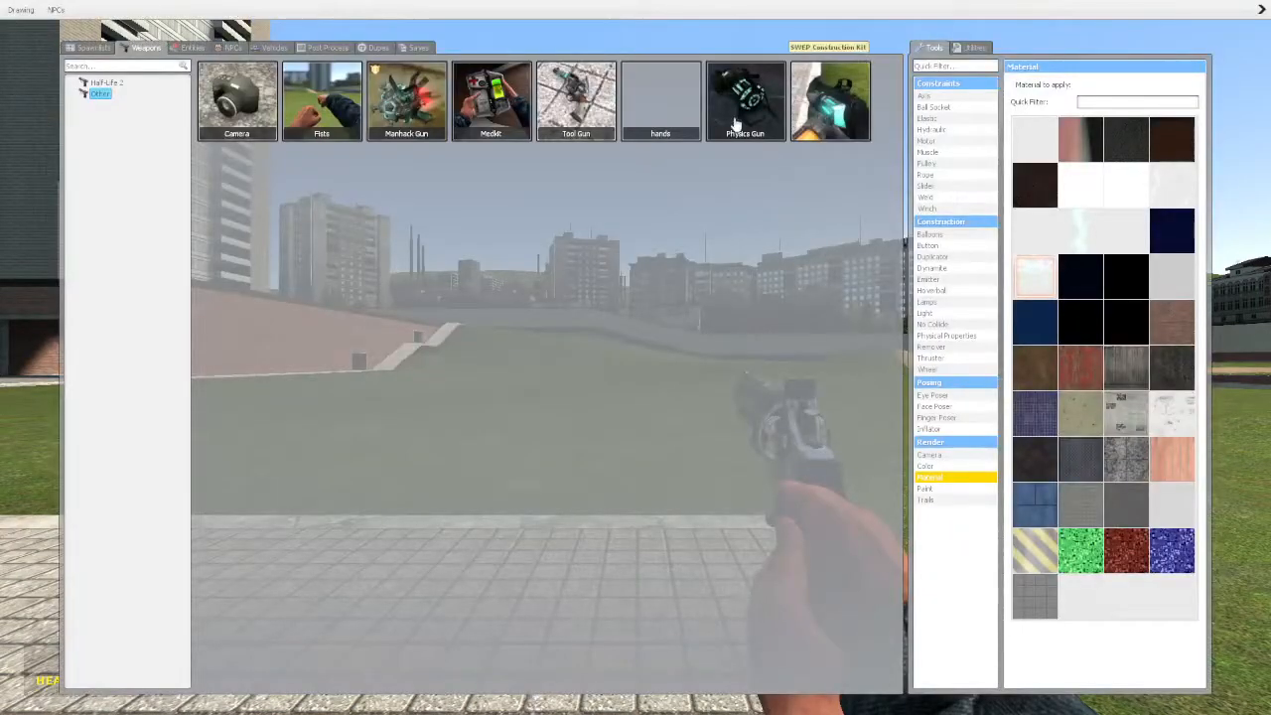
{"action": "left_click", "coordinate": [93, 47]}
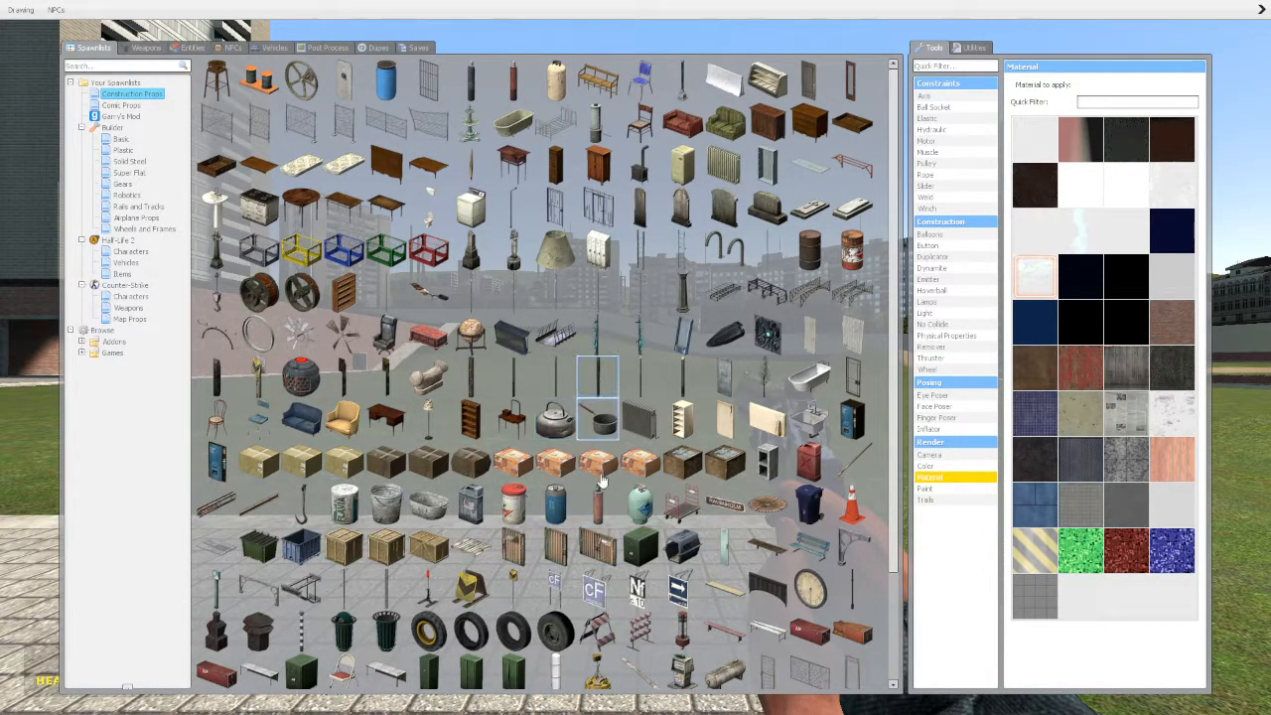
{"action": "right_click", "coordinate": [603, 513]}
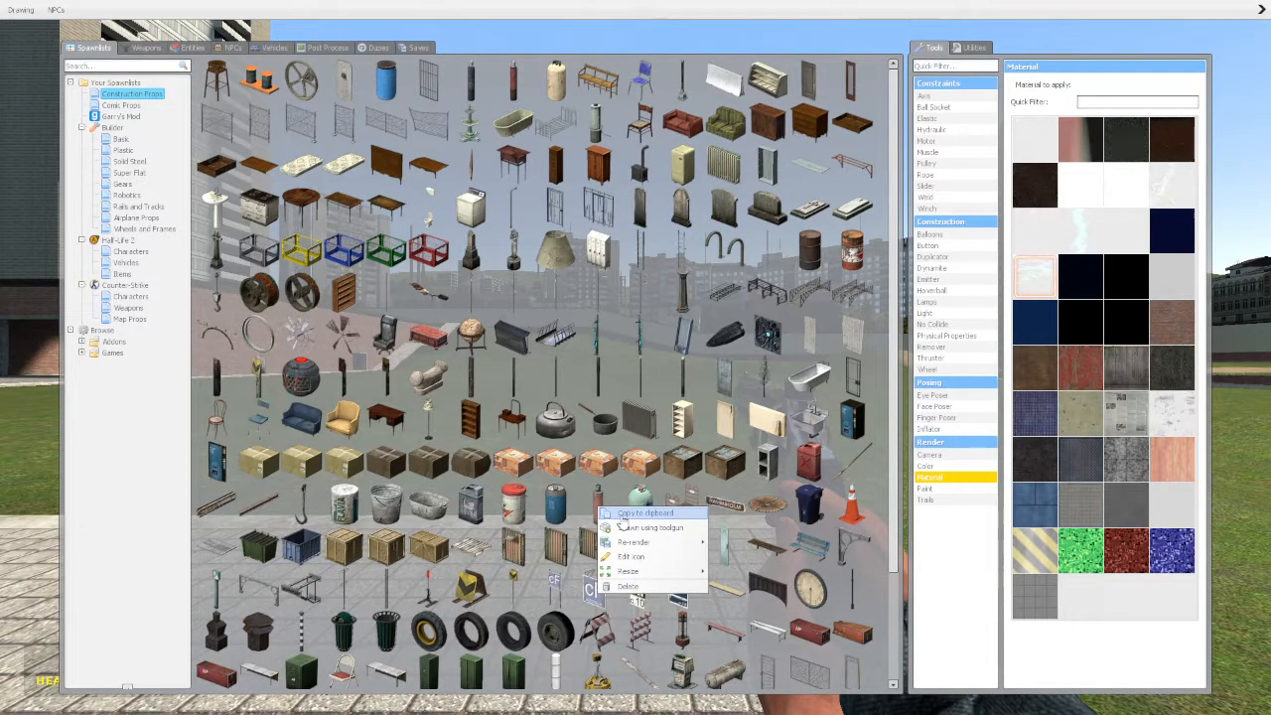
{"action": "left_click", "coordinate": [636, 513]}
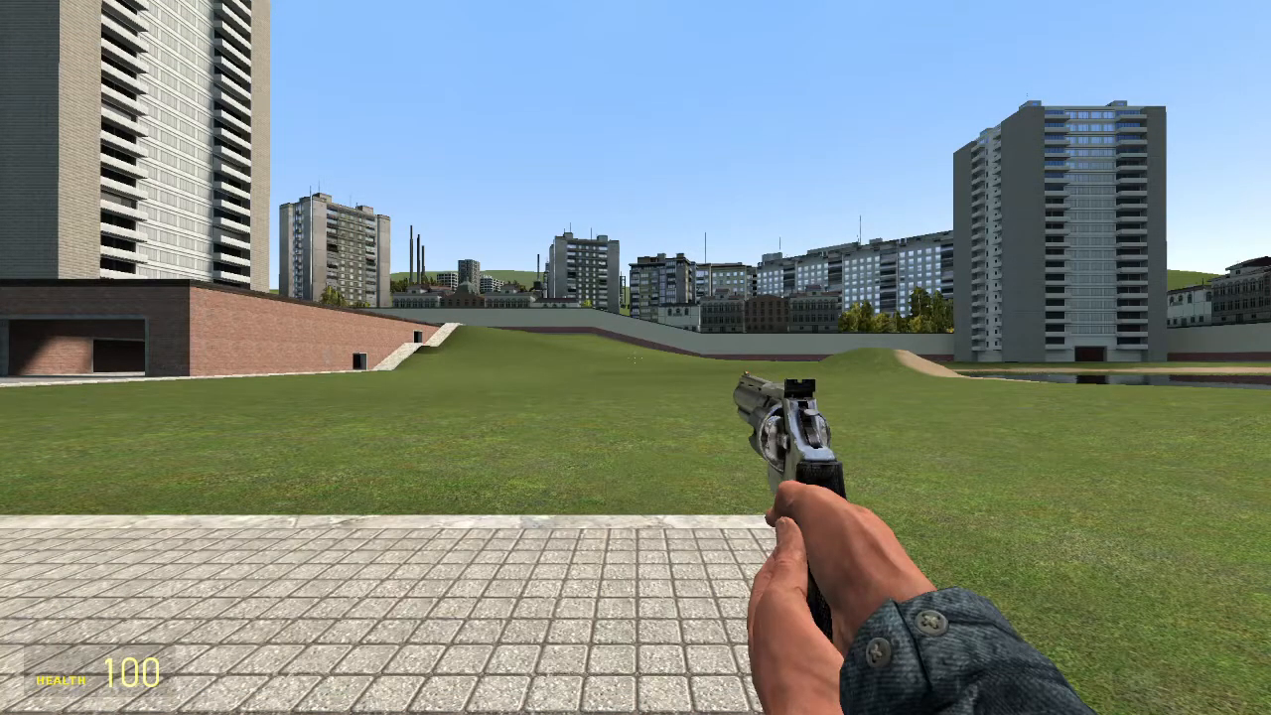
Step: Paste models/props_junk/propane_tank001a.mdl as the vm_grip element's model in the SWEP Construction Kit
{"action": "right_click", "coordinate": [636, 358]}
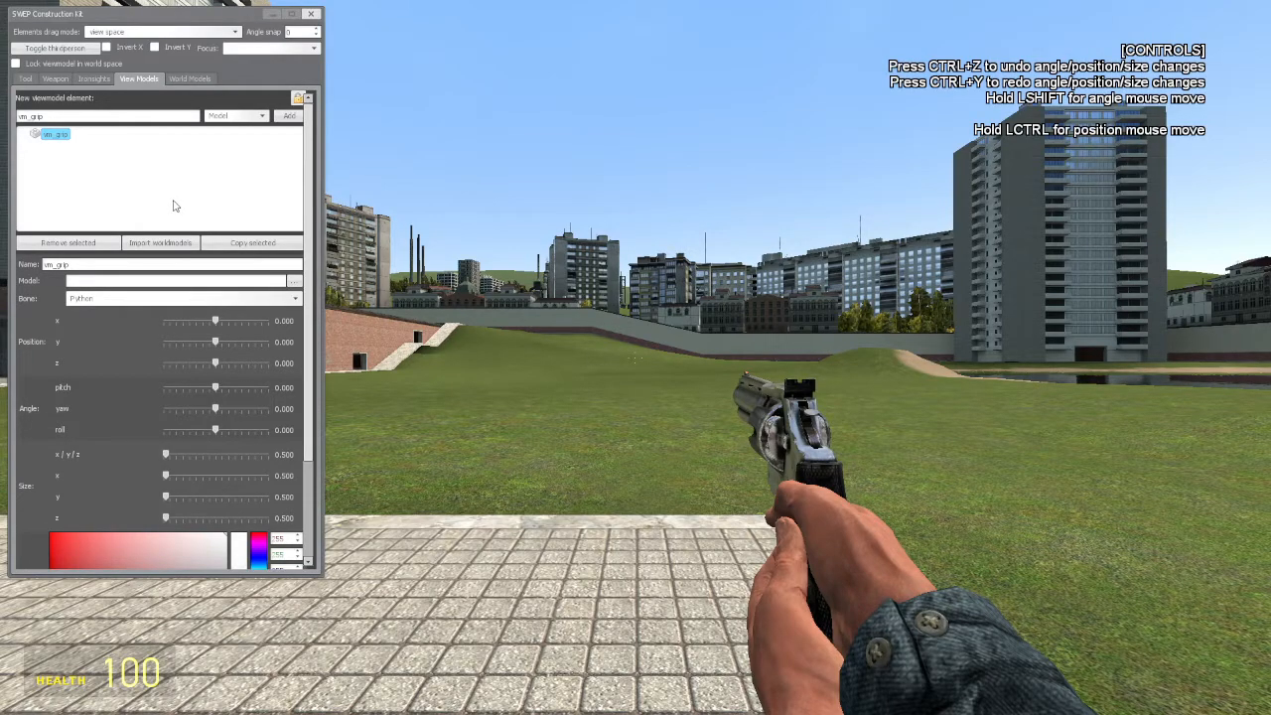
{"action": "left_click", "coordinate": [118, 282]}
{"action": "right_click", "coordinate": [119, 279]}
{"action": "left_click", "coordinate": [135, 301]}
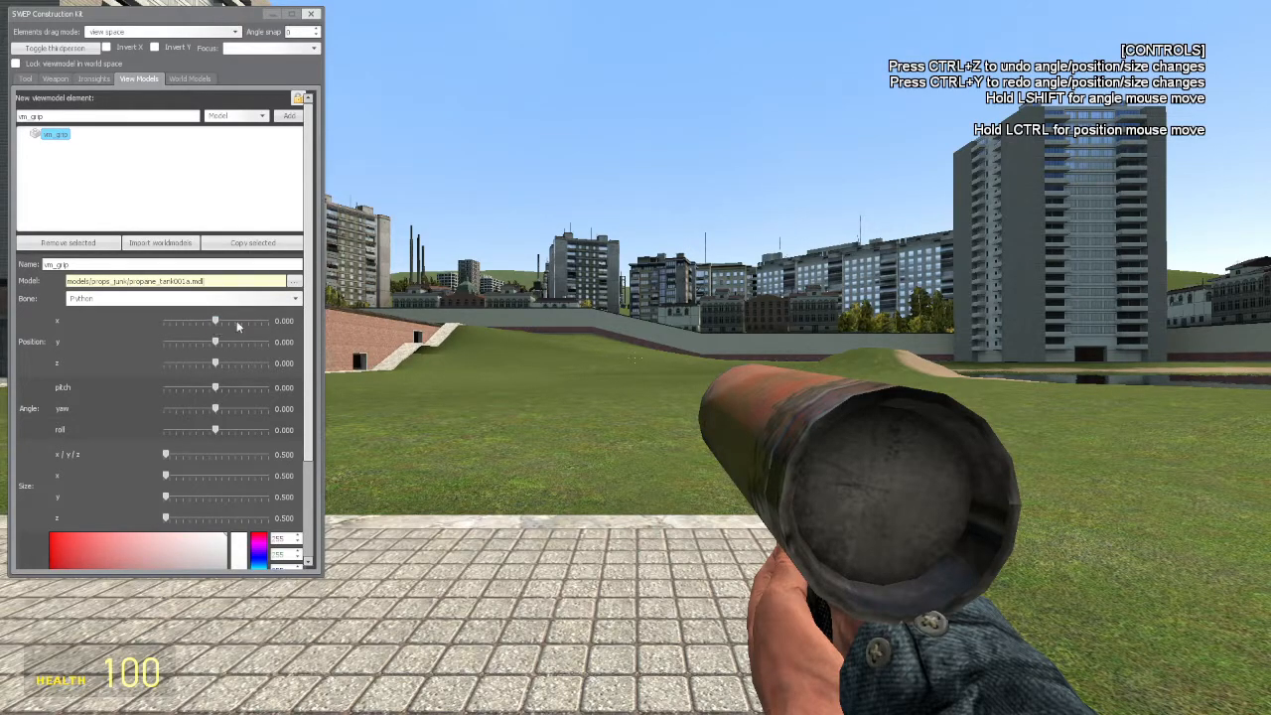
Step: Scale vm_grip uniformly, trying 0.1 and settling on 0.2 for x/y/z
{"action": "left_click_drag", "start_coordinate": [294, 454], "coordinate": [287, 454]}
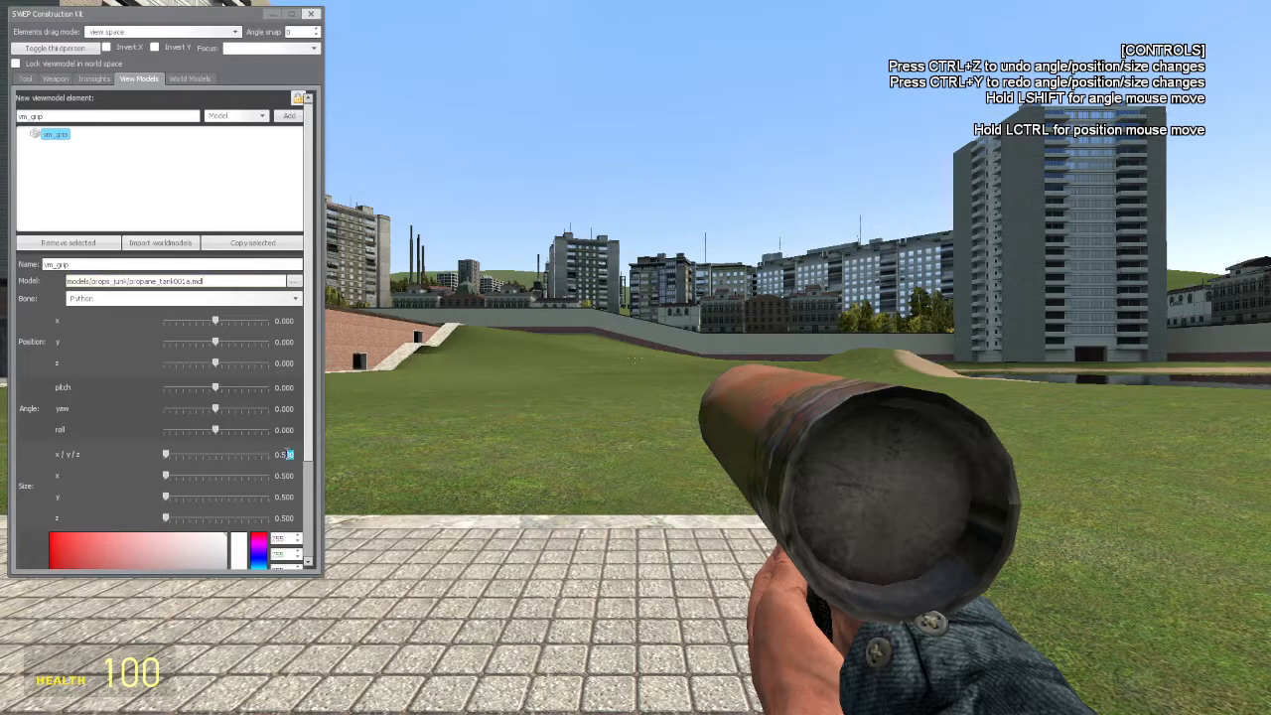
{"action": "type", "text": "1"}
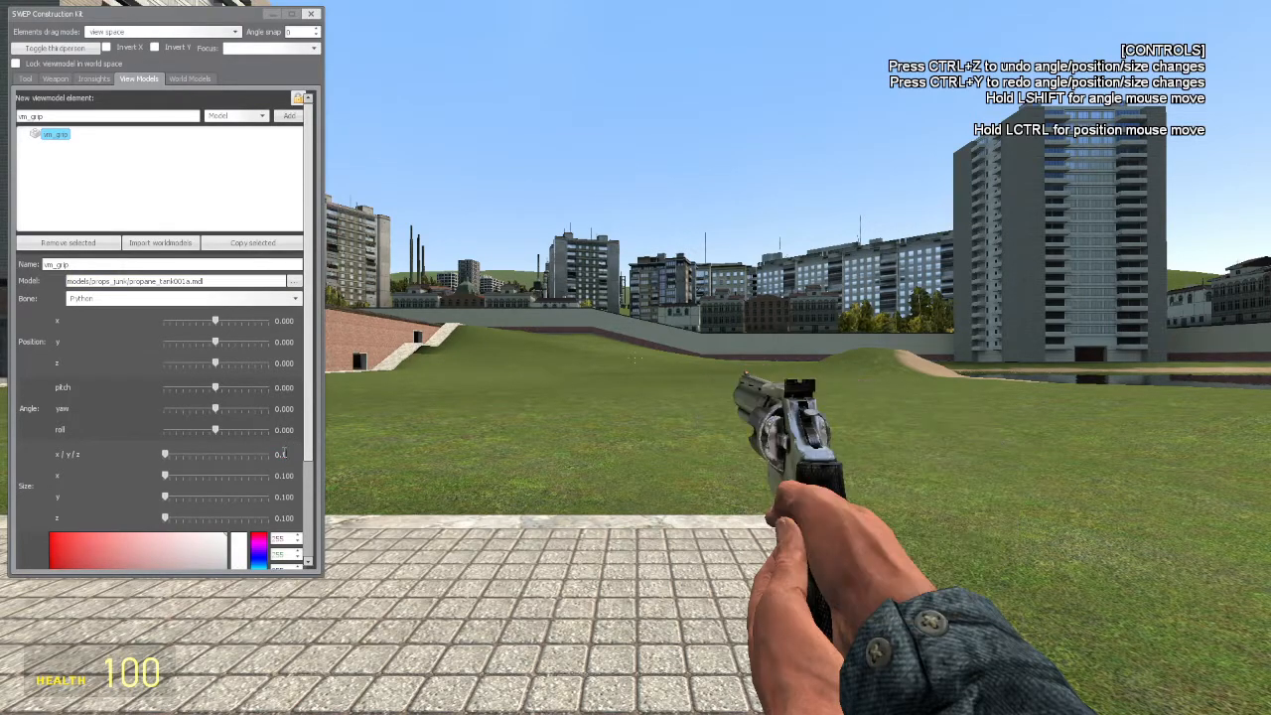
{"action": "key", "text": "BackSpace"}
{"action": "type", "text": "2"}
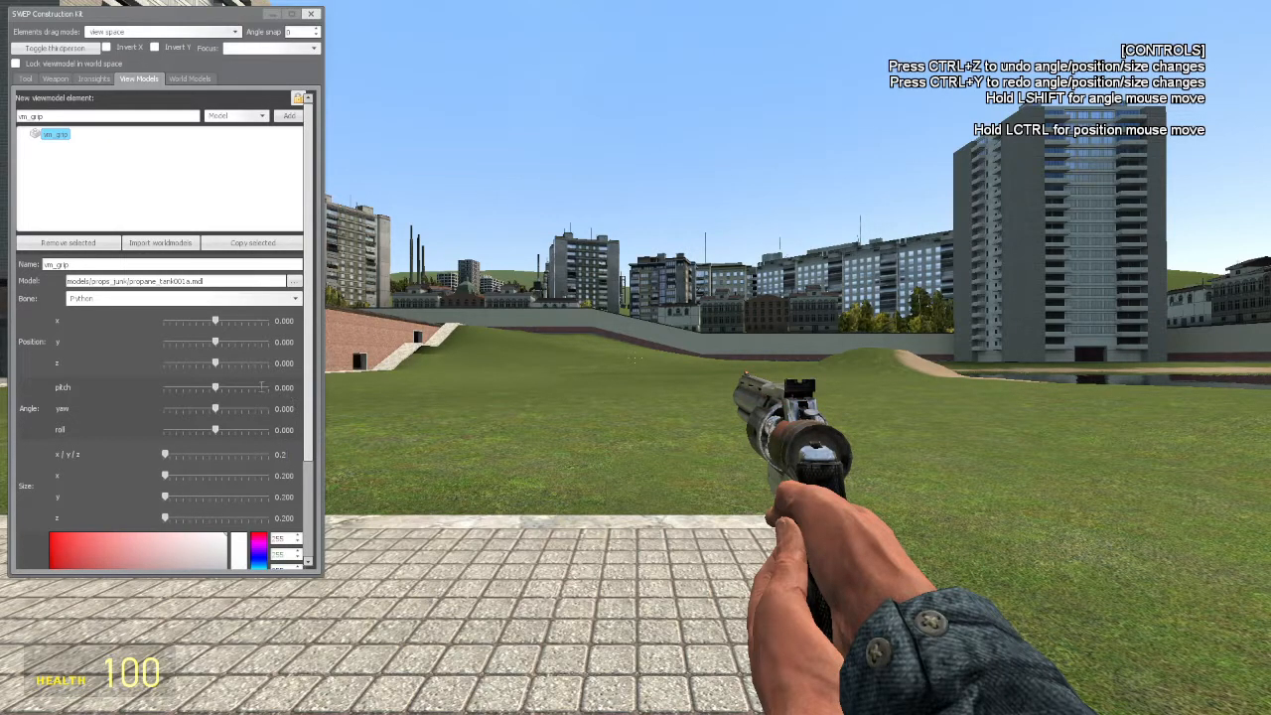
Step: Try tilting vm_grip with the pitch angle and set the pitch back to 0
{"action": "mouse_move", "coordinate": [216, 387]}
{"action": "left_mouse_down"}
{"action": "mouse_move", "coordinate": [238, 395]}
{"action": "mouse_move", "coordinate": [208, 397]}
{"action": "left_mouse_up"}
{"action": "double_click", "coordinate": [294, 389]}
{"action": "type", "text": "90"}
{"action": "key", "text": "Return"}
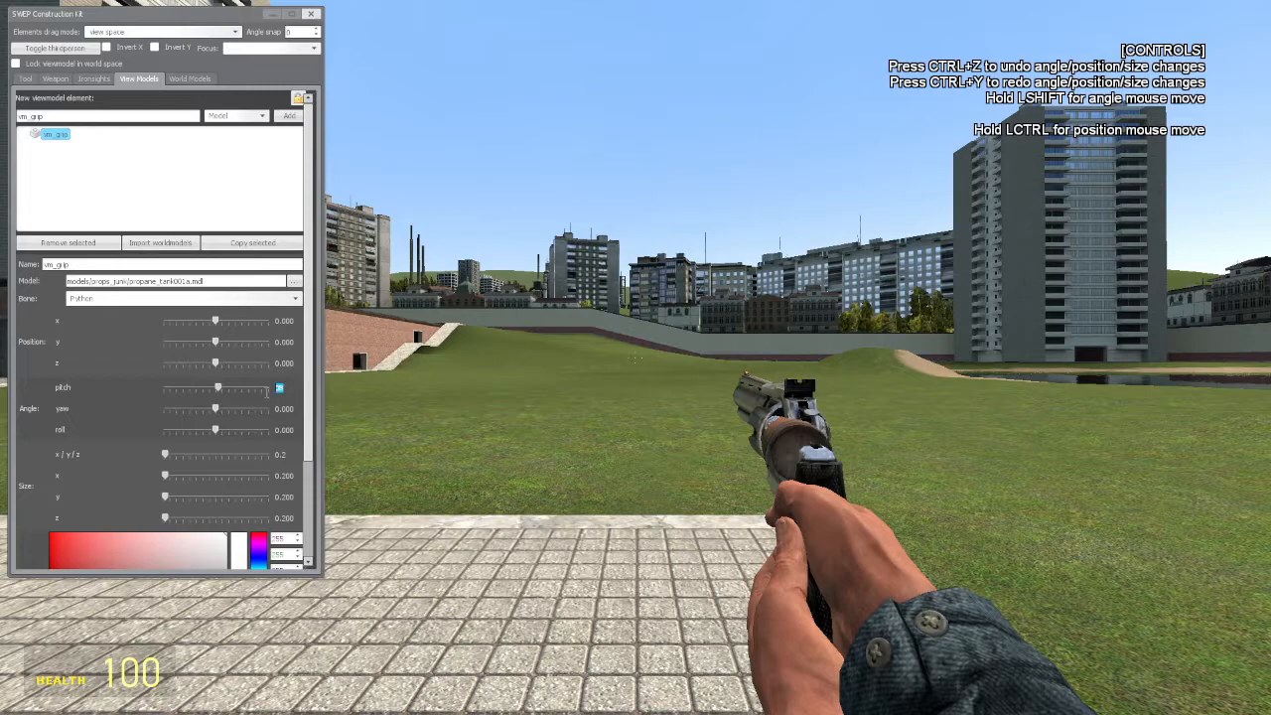
{"action": "type", "text": "0"}
Step: Set vm_grip's yaw to 0 and its roll to -70
{"action": "left_click_drag", "start_coordinate": [217, 411], "coordinate": [197, 438]}
{"action": "double_click", "coordinate": [288, 410]}
{"action": "type", "text": "0"}
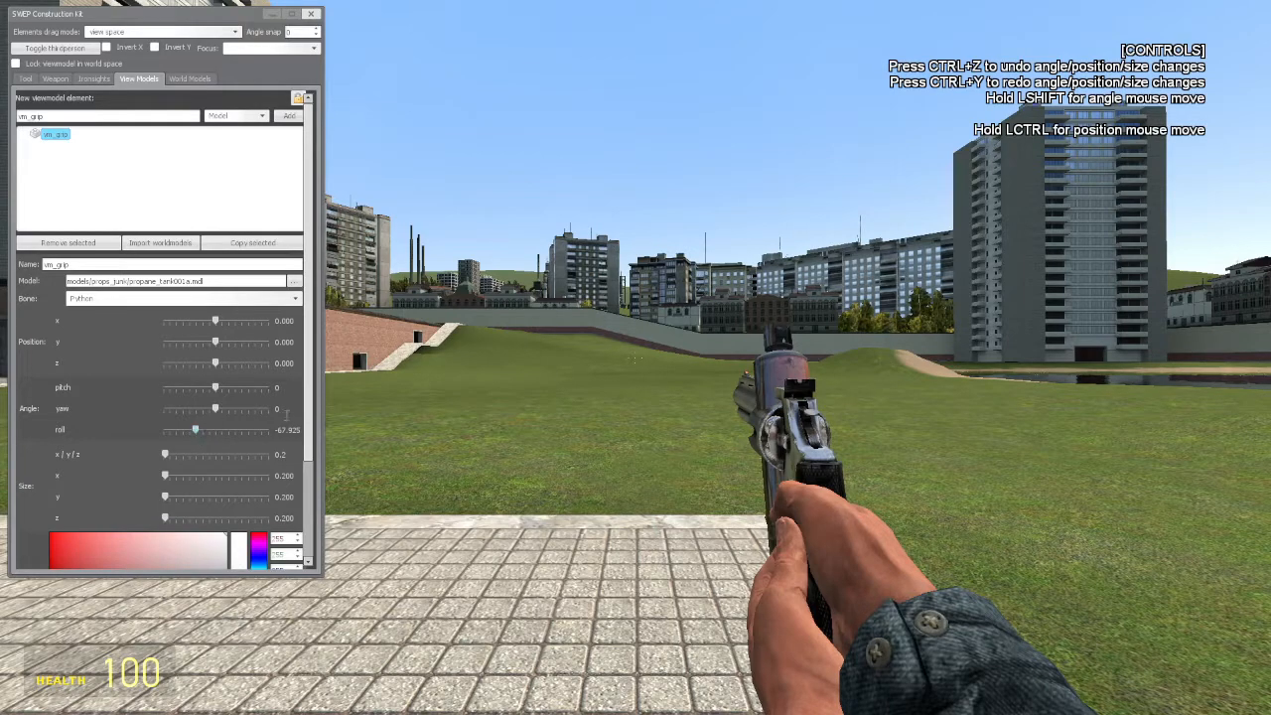
{"action": "double_click", "coordinate": [288, 430]}
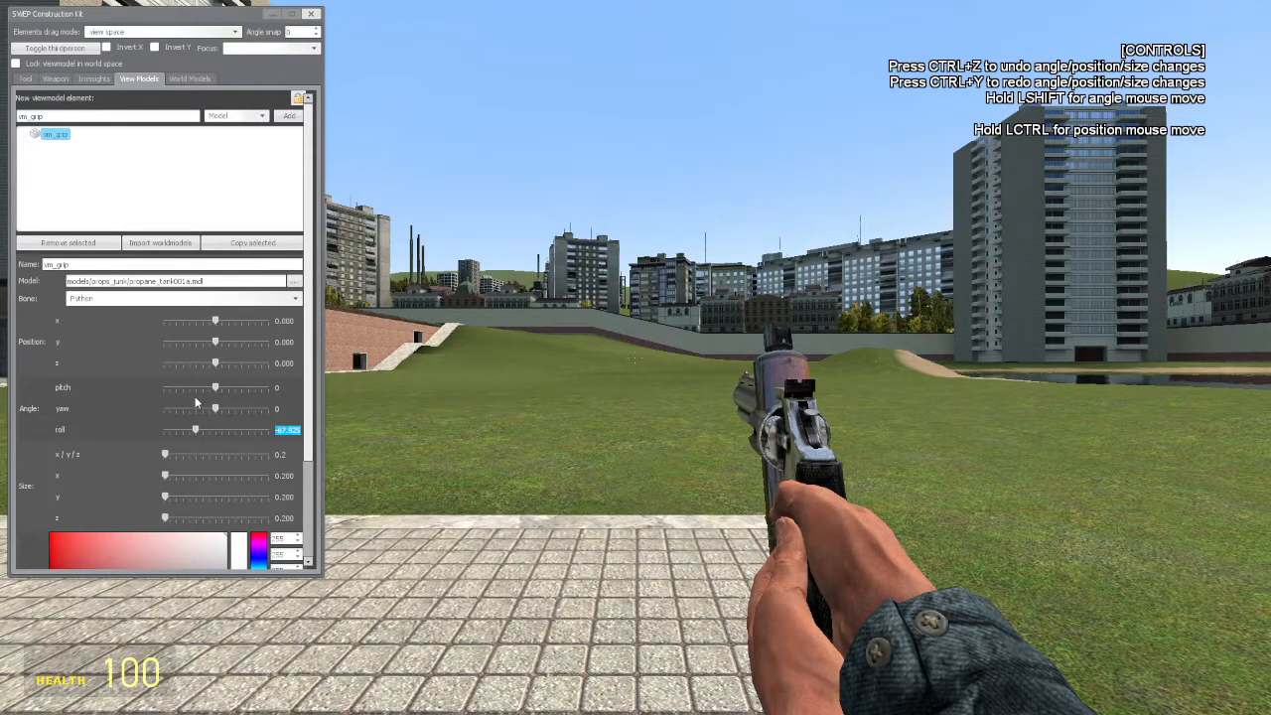
{"action": "type", "text": "-70"}
{"action": "key", "text": "Return"}
Step: Position vm_grip at x 0, y 3 and z -3
{"action": "left_click_drag", "start_coordinate": [214, 328], "coordinate": [213, 327]}
{"action": "left_click_drag", "start_coordinate": [296, 323], "coordinate": [217, 344]}
{"action": "type", "text": "0"}
{"action": "left_click_drag", "start_coordinate": [298, 343], "coordinate": [214, 369]}
{"action": "type", "text": "3"}
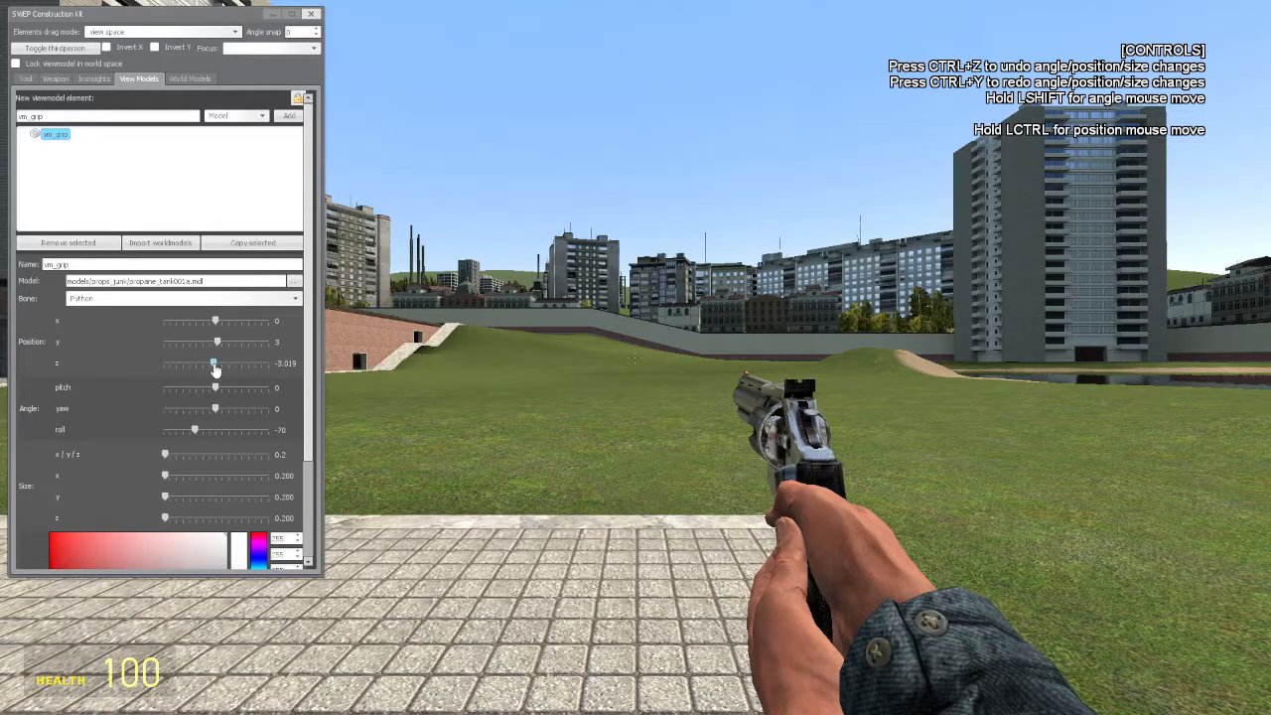
{"action": "left_click_drag", "start_coordinate": [301, 363], "coordinate": [217, 345]}
{"action": "type", "text": "-3"}
Step: Lock the viewmodel in world space and walk around the revolver to examine the grip's placement from the side
{"action": "left_click", "coordinate": [311, 14]}
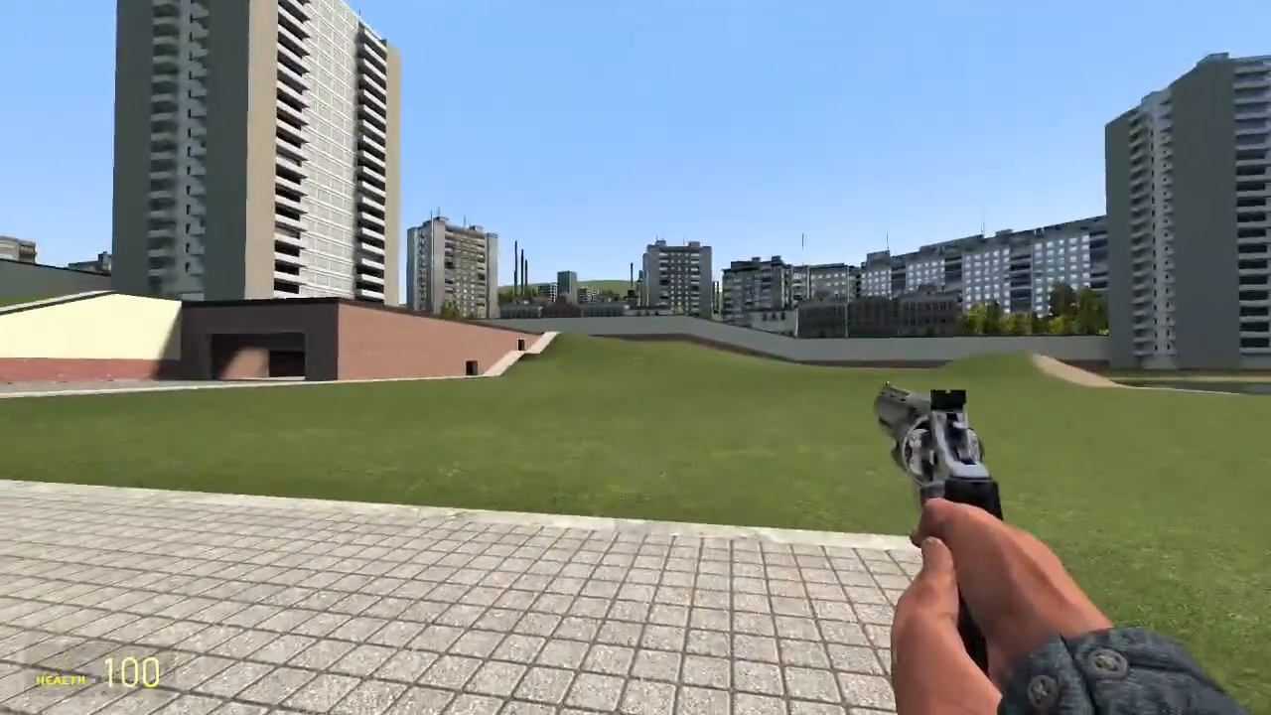
{"action": "key", "text": "a"}
{"action": "key", "text": "w"}
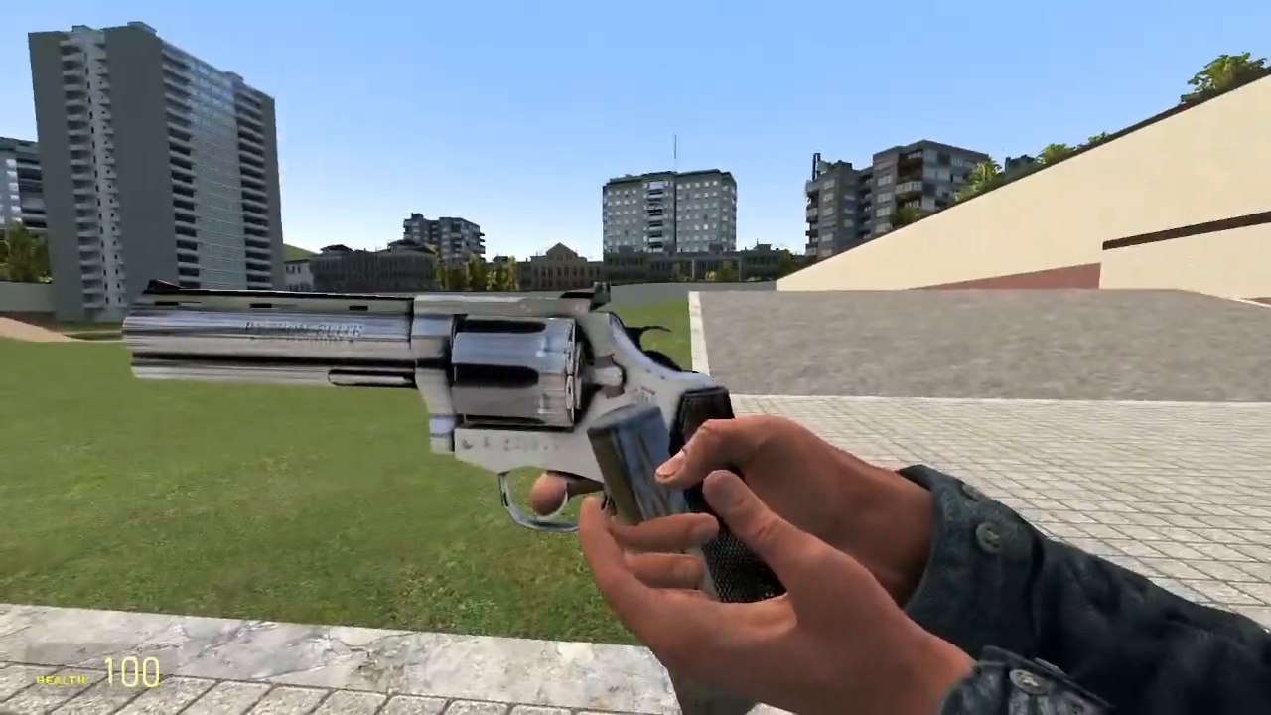
{"action": "key", "text": "s"}
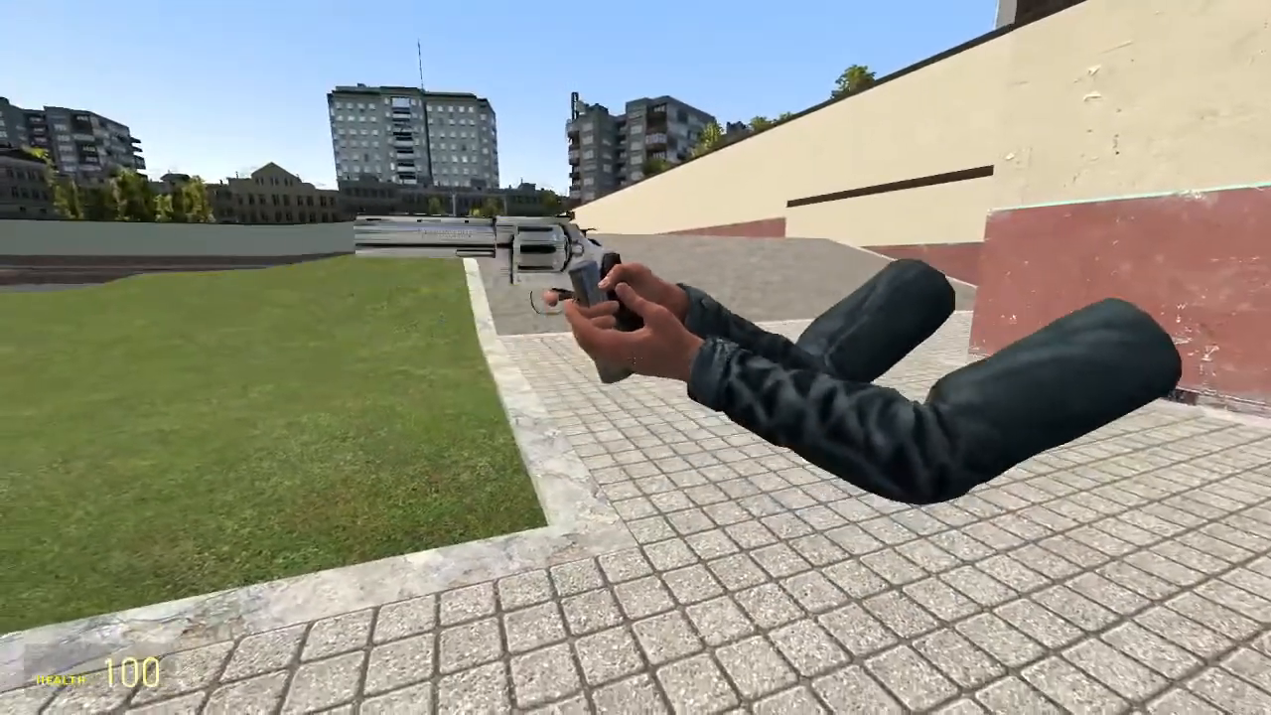
{"action": "key", "text": "w"}
{"action": "key", "text": "s"}
Step: Set vm_grip's z position to -4 and its uniform x/y/z size to 0.25
{"action": "key", "text": "c"}
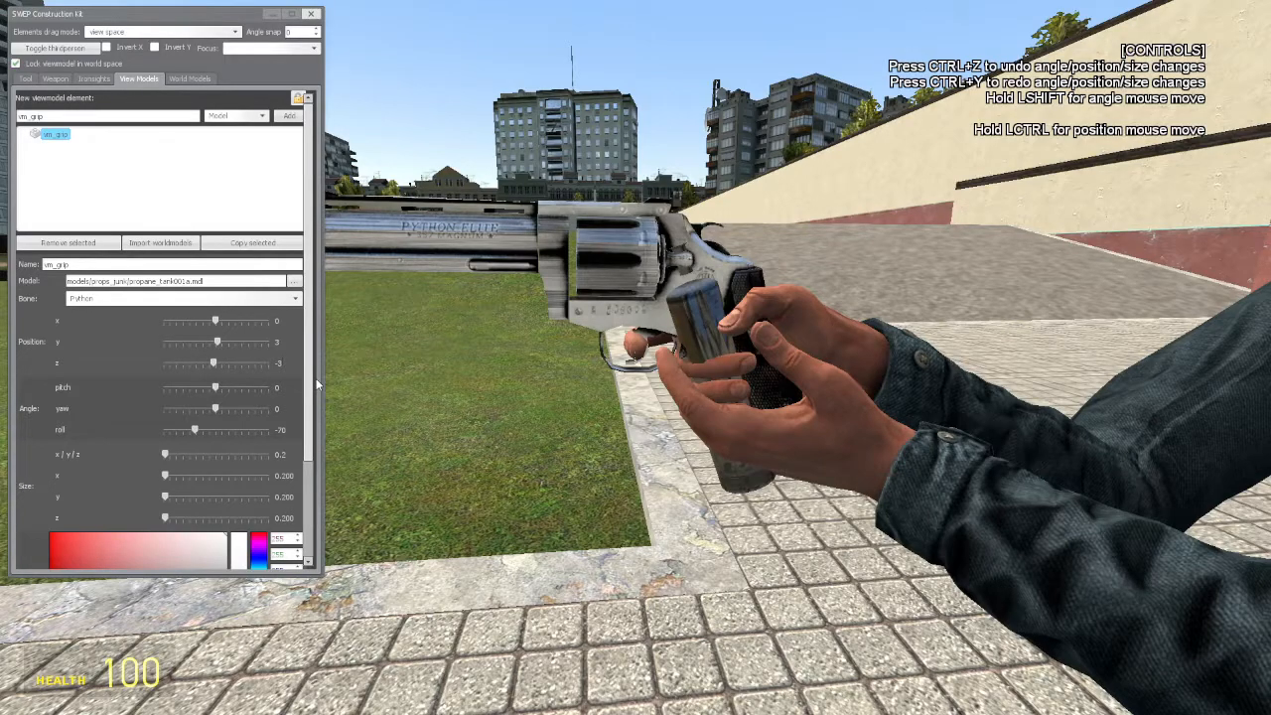
{"action": "key", "text": "BackSpace"}
{"action": "type", "text": "4"}
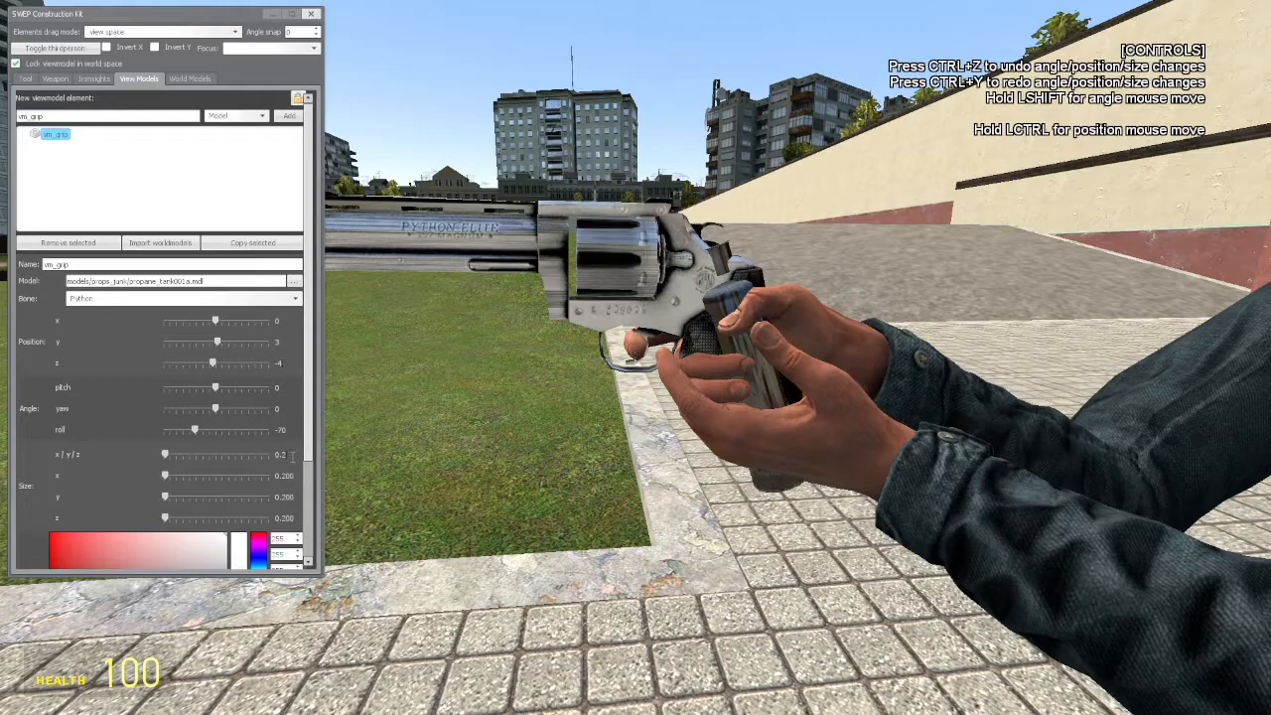
{"action": "type", "text": "5"}
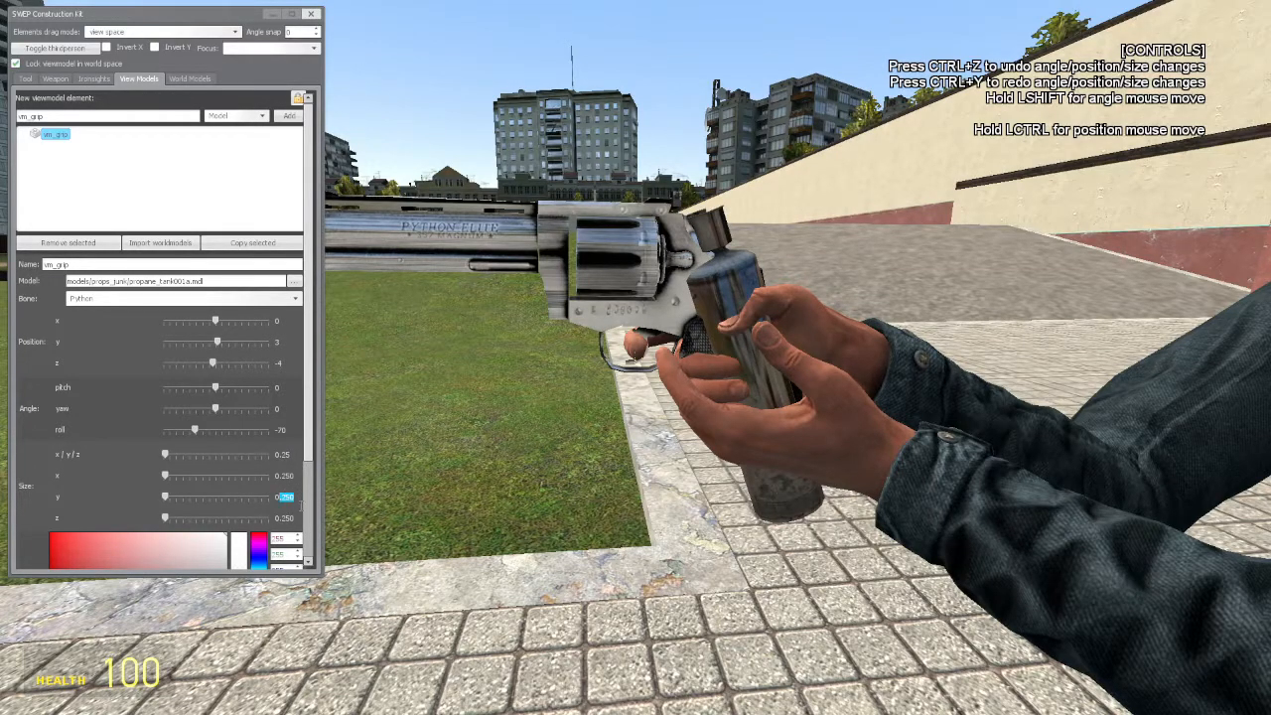
Step: Try several y sizes for vm_grip and settle on 0.35
{"action": "type", "text": "0.2"}
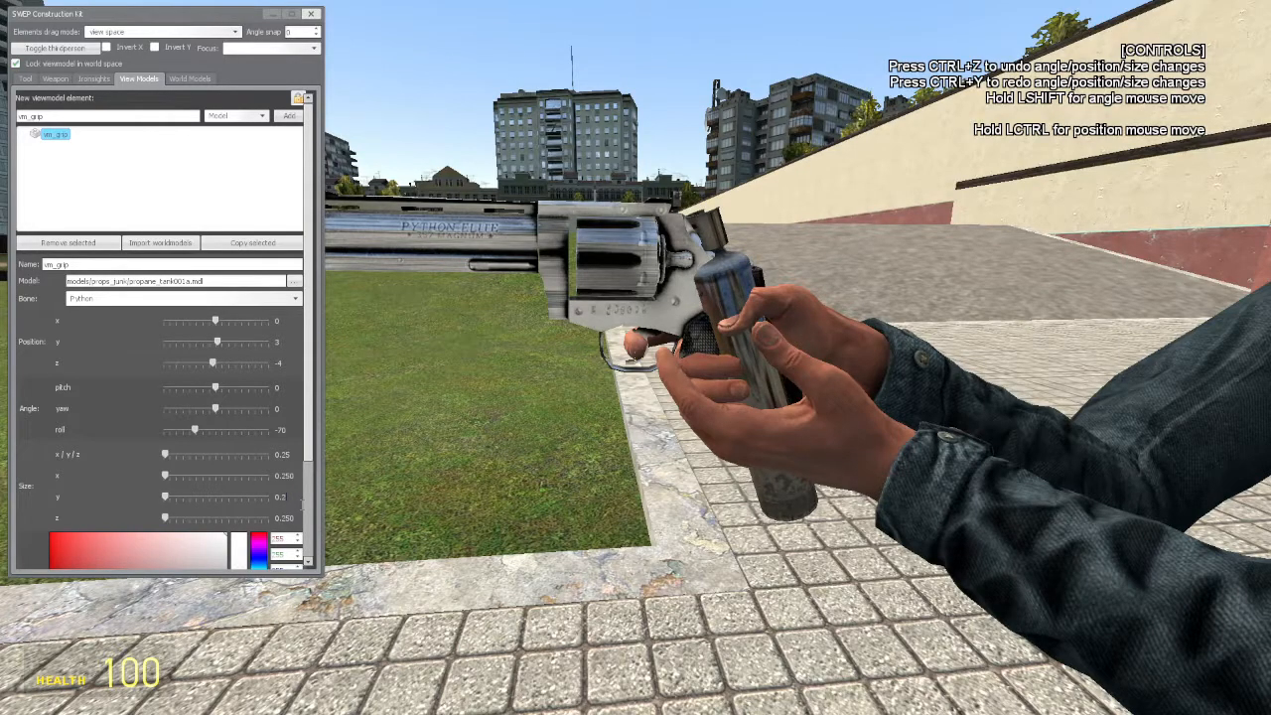
{"action": "key", "text": "BackSpace"}
{"action": "type", "text": "5"}
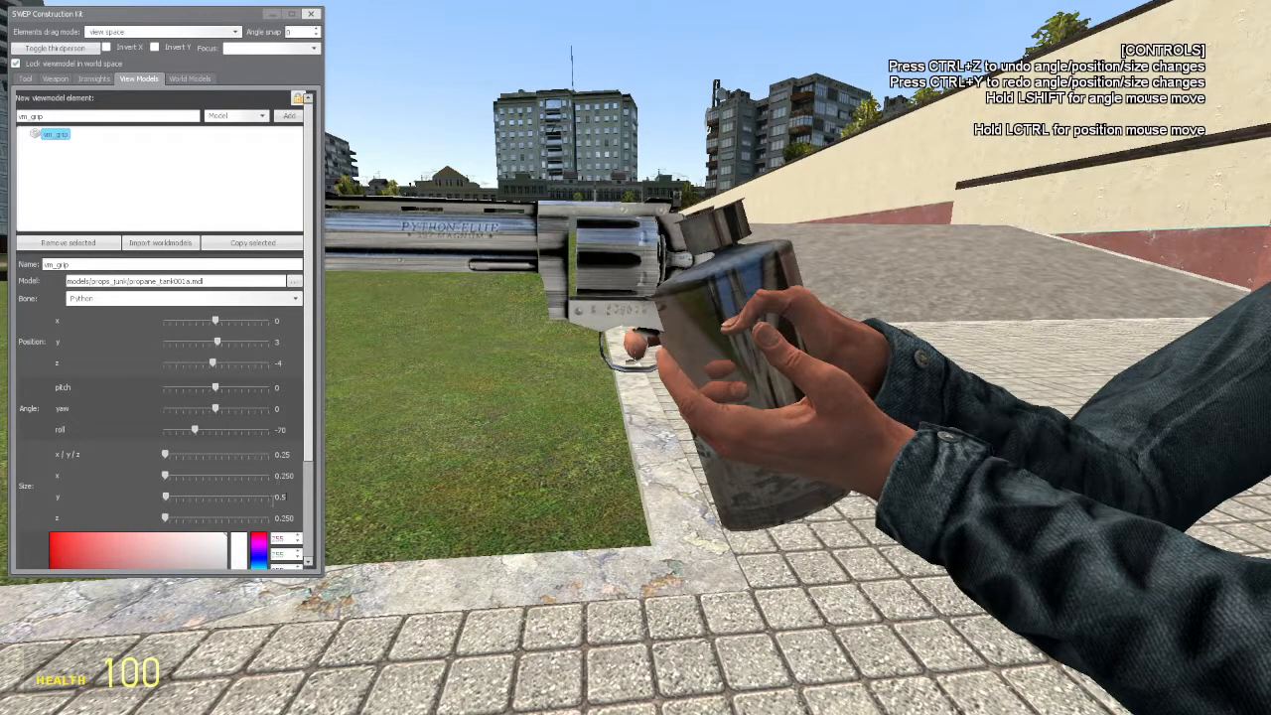
{"action": "key", "text": "BackSpace"}
{"action": "type", "text": "35"}
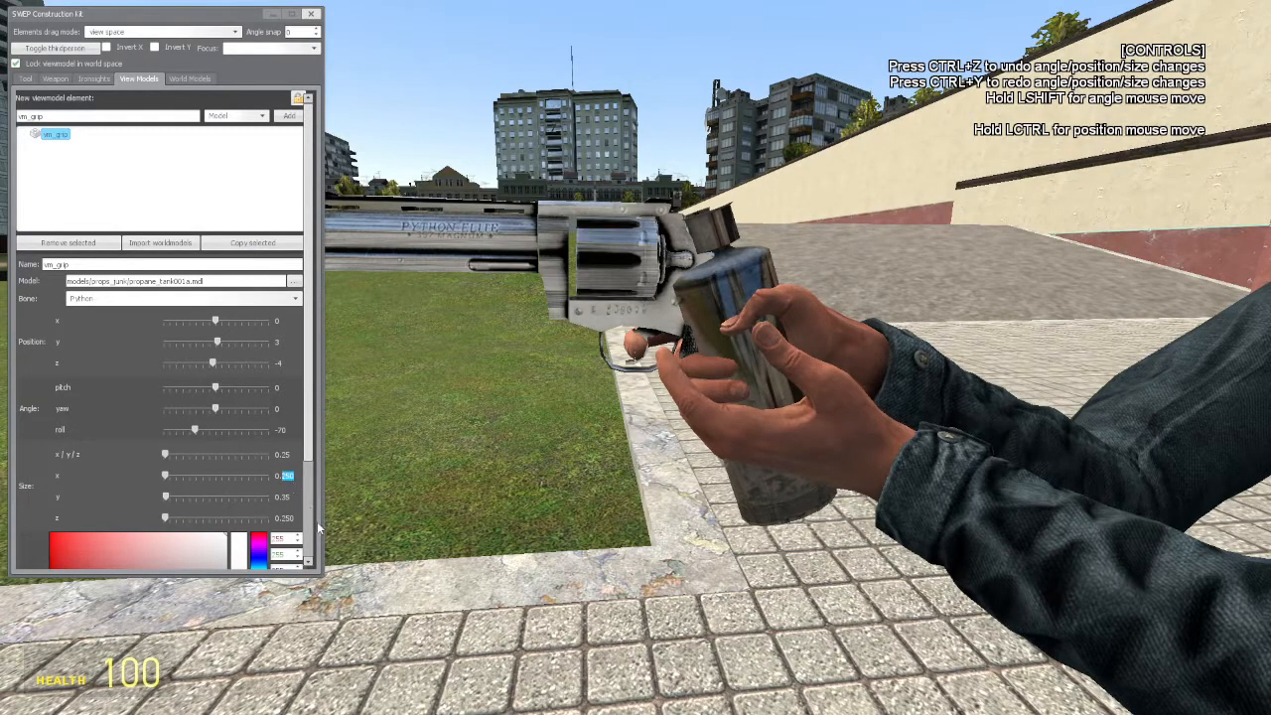
Step: Set vm_grip's x size and z size to 0.2 each, trying 0.3 for x on the way
{"action": "type", "text": "0.2"}
{"action": "key", "text": "BackSpace"}
{"action": "type", "text": "3"}
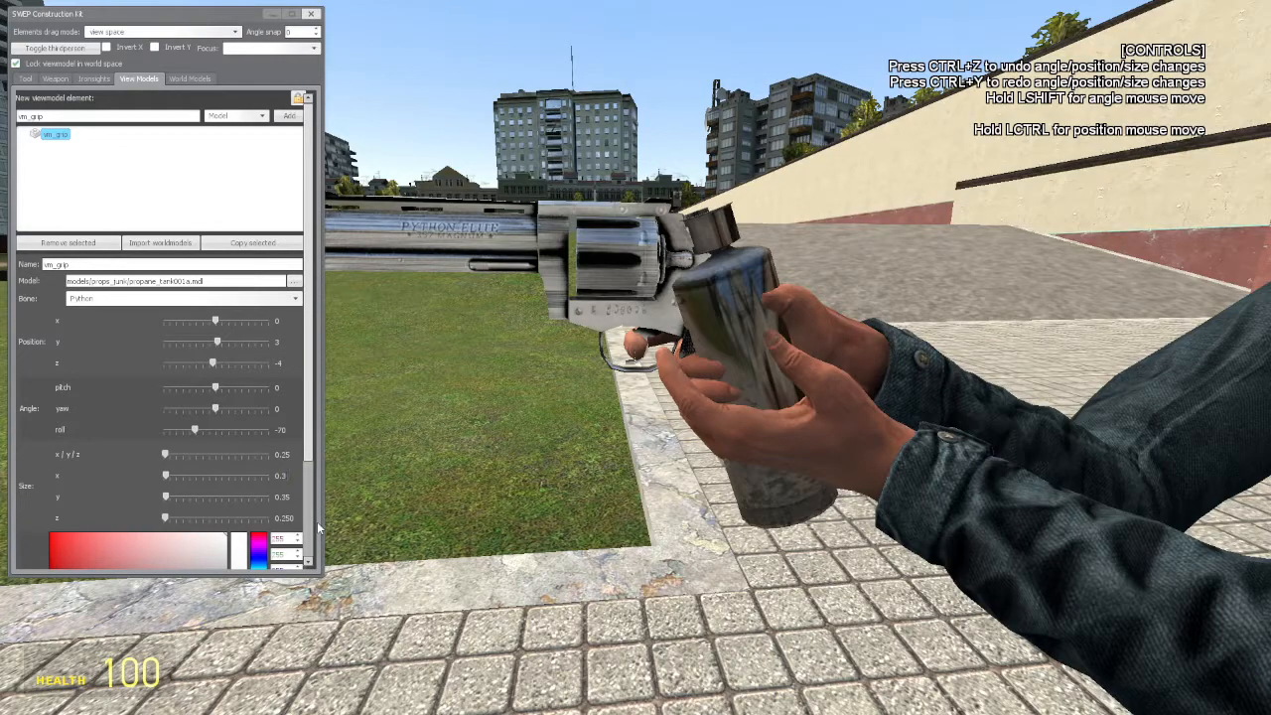
{"action": "key", "text": "BackSpace"}
{"action": "type", "text": "2"}
{"action": "left_click_drag", "start_coordinate": [296, 518], "coordinate": [283, 517]}
{"action": "type", "text": "2"}
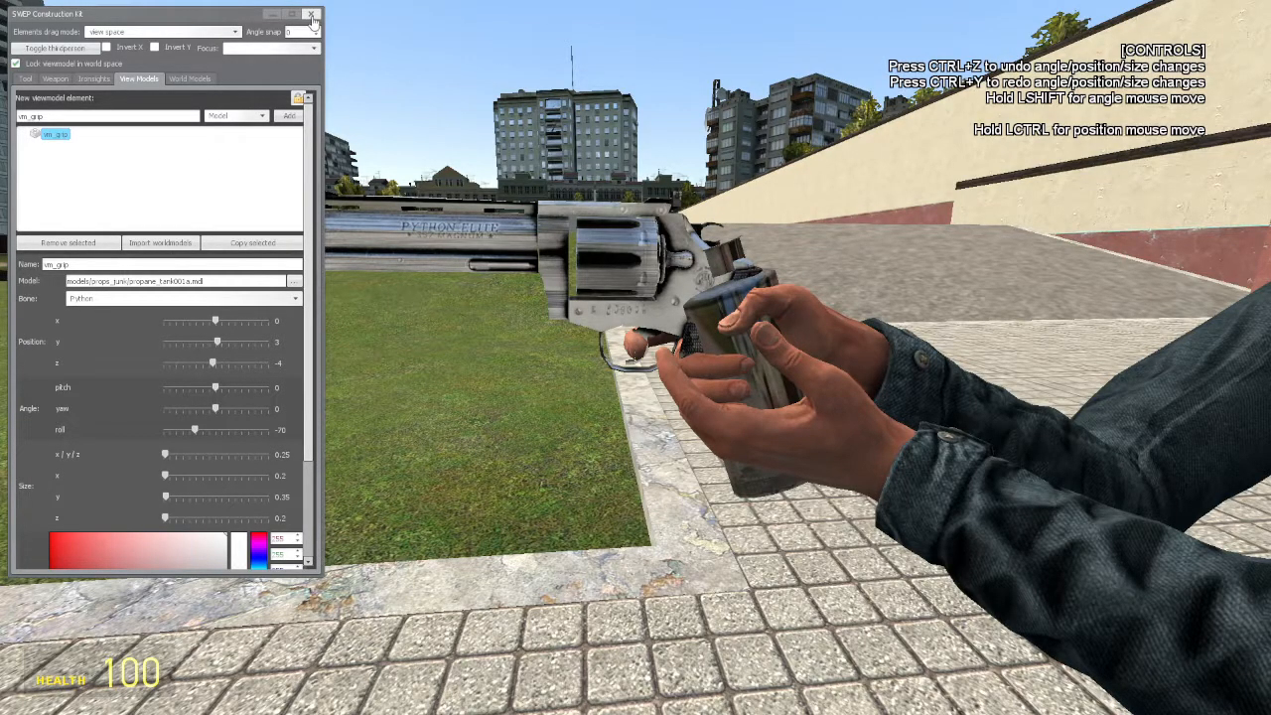
Step: Add a second viewmodel element of type Model named vm_cylinder and attach it to the Cylinder bone
{"action": "left_click", "coordinate": [311, 13]}
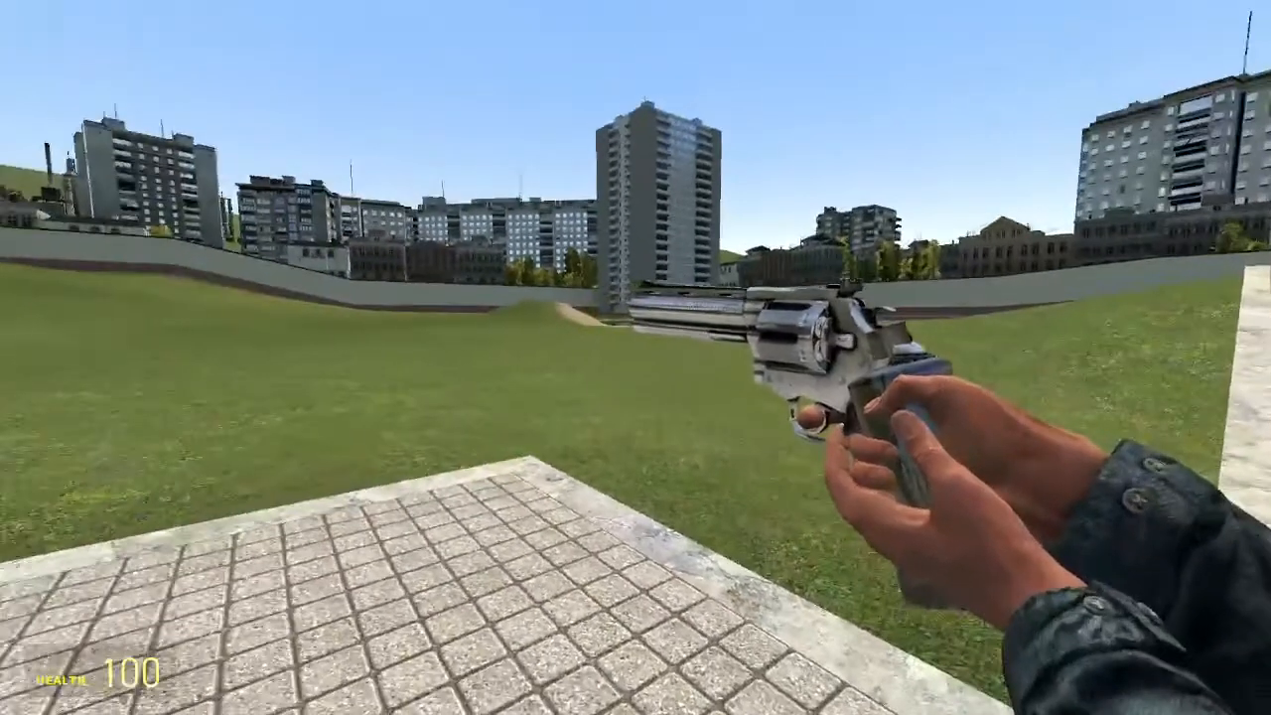
{"action": "right_click", "coordinate": [635, 358]}
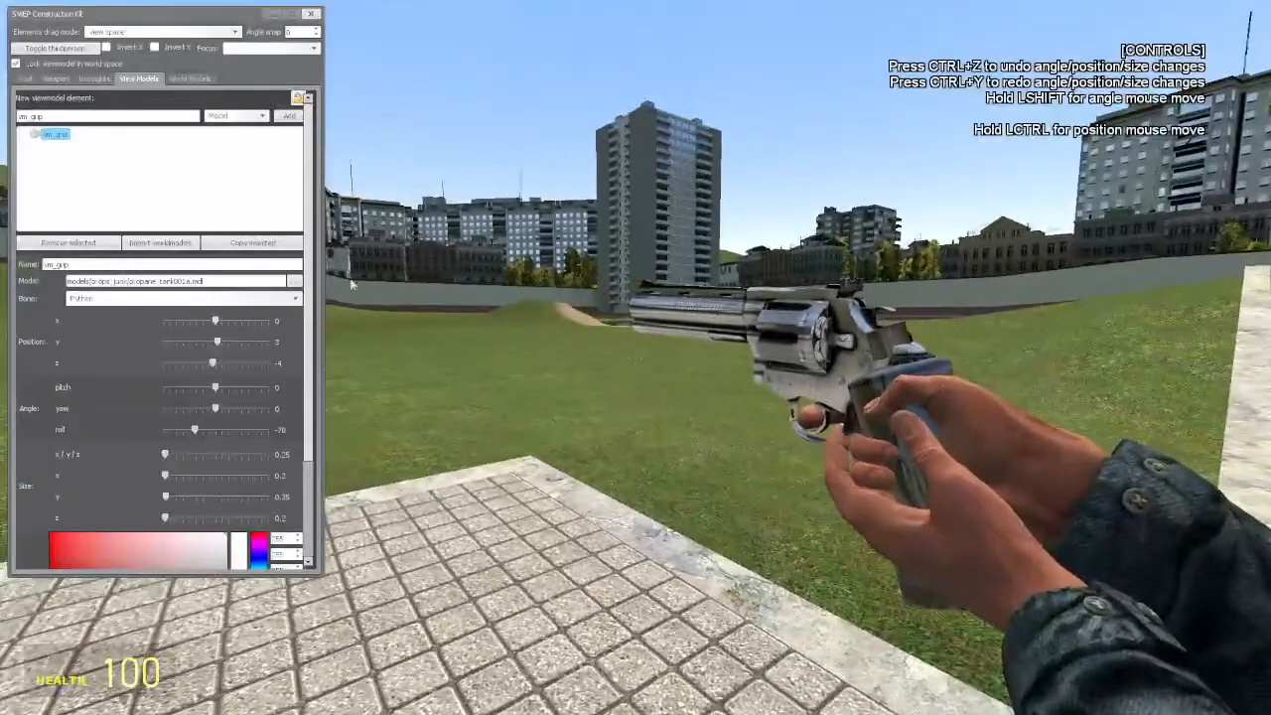
{"action": "left_click", "coordinate": [47, 115]}
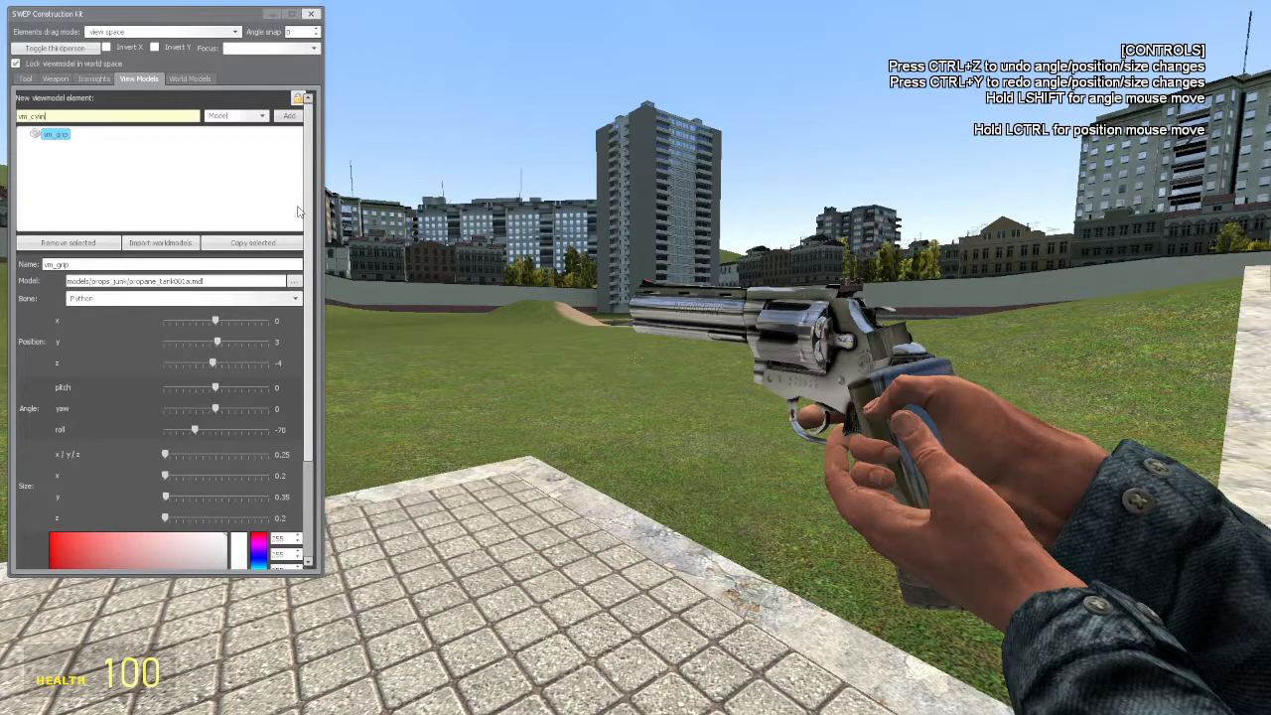
{"action": "left_click", "coordinate": [289, 115]}
{"action": "left_click", "coordinate": [56, 147]}
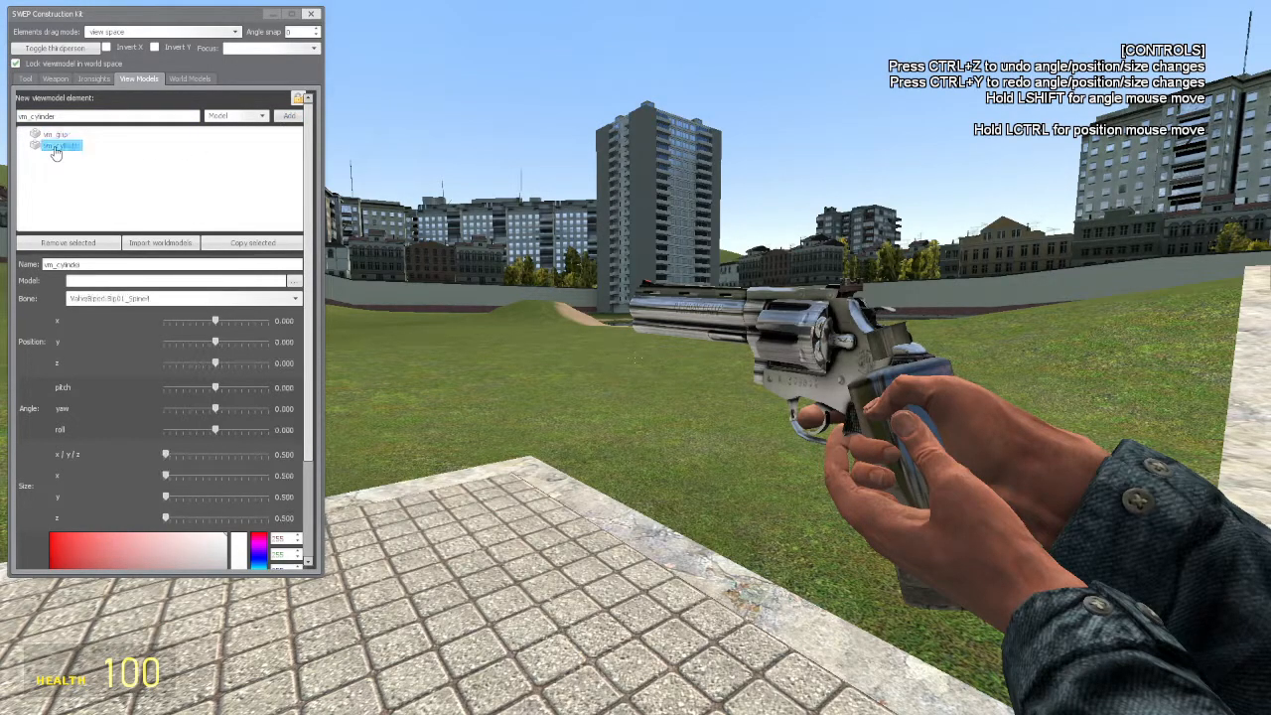
{"action": "left_click", "coordinate": [150, 298]}
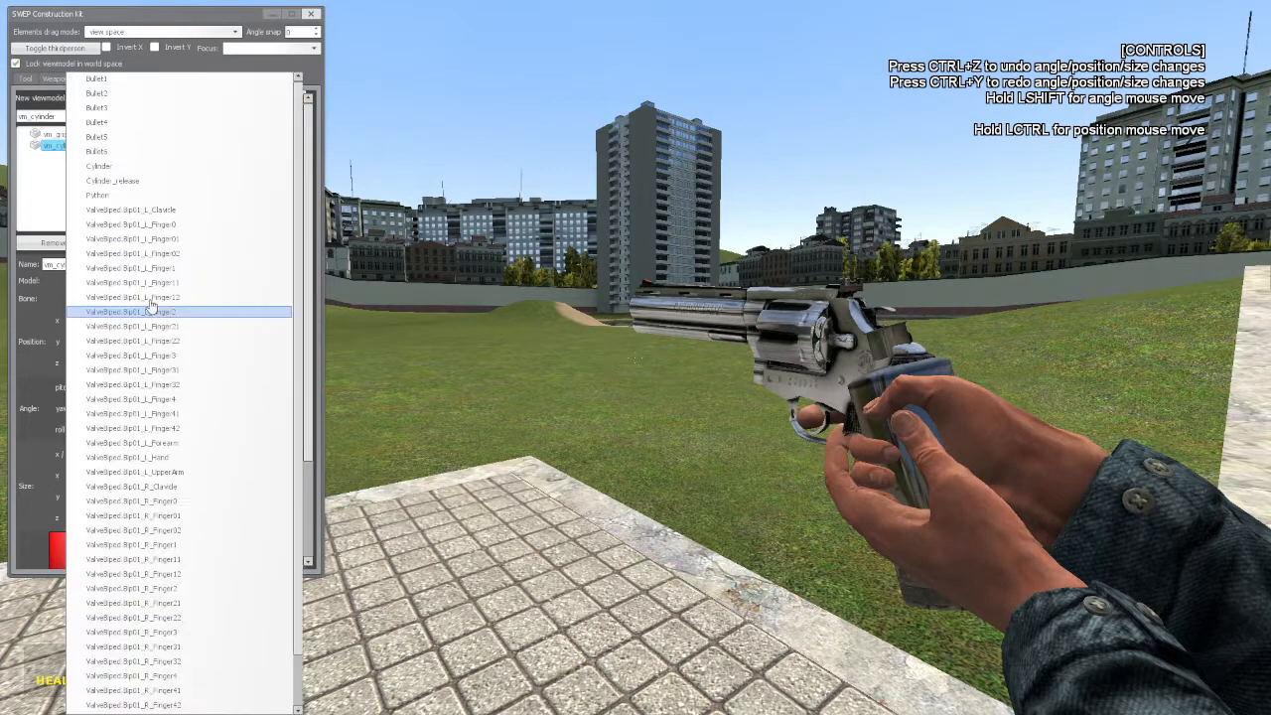
{"action": "left_click", "coordinate": [153, 168]}
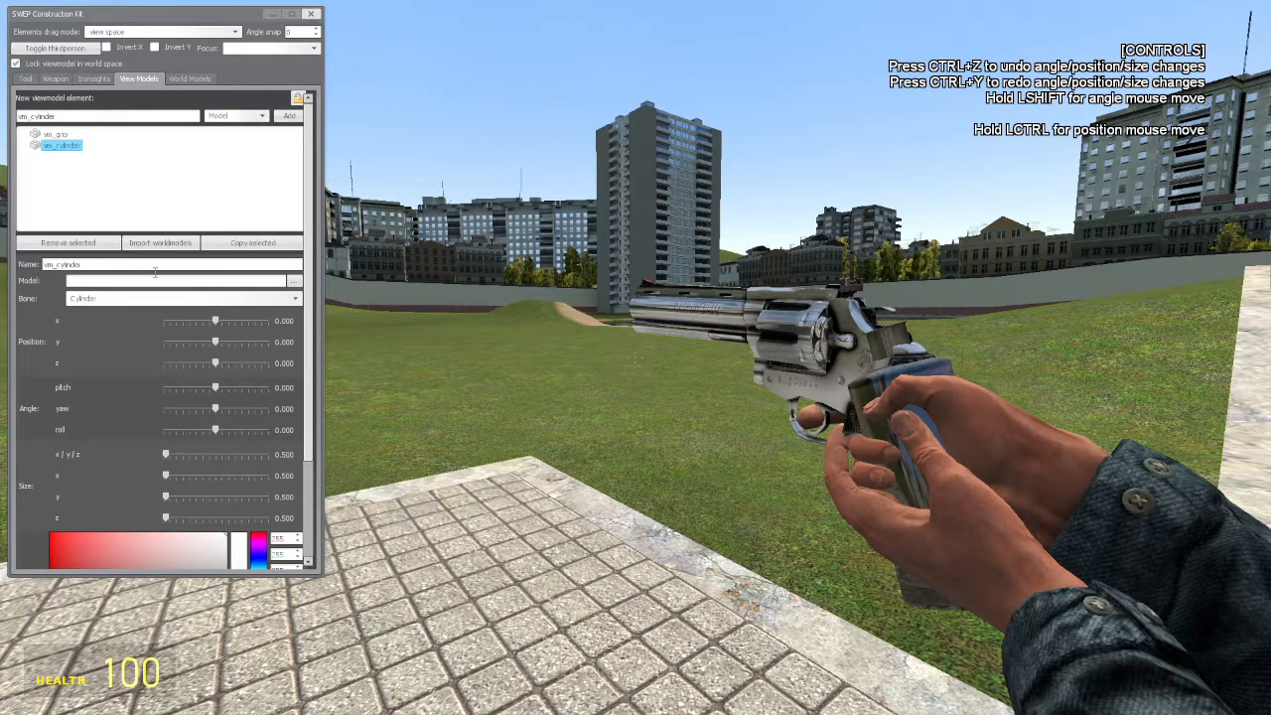
Step: Copy the model path of the helicopter bomb prop from the Construction Props spawnlist and assign it to vm_cylinder
{"action": "left_click", "coordinate": [311, 14]}
{"action": "key", "text": "q"}
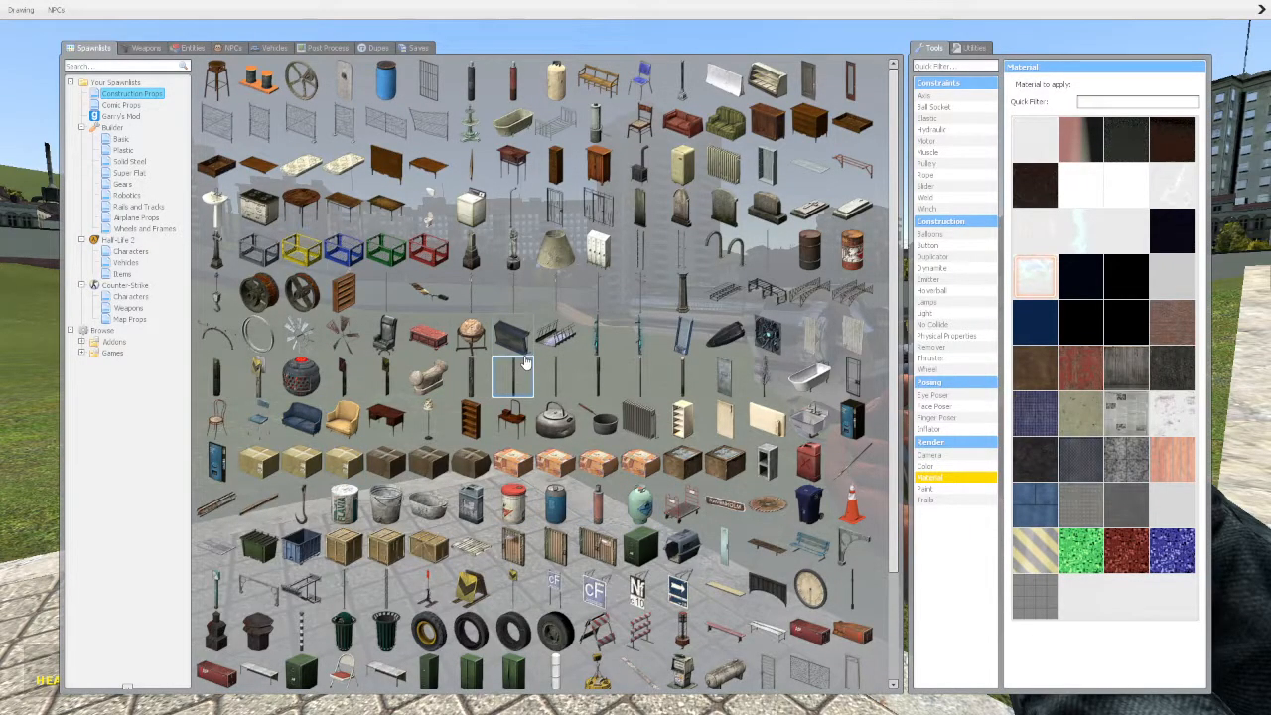
{"action": "right_click", "coordinate": [300, 379]}
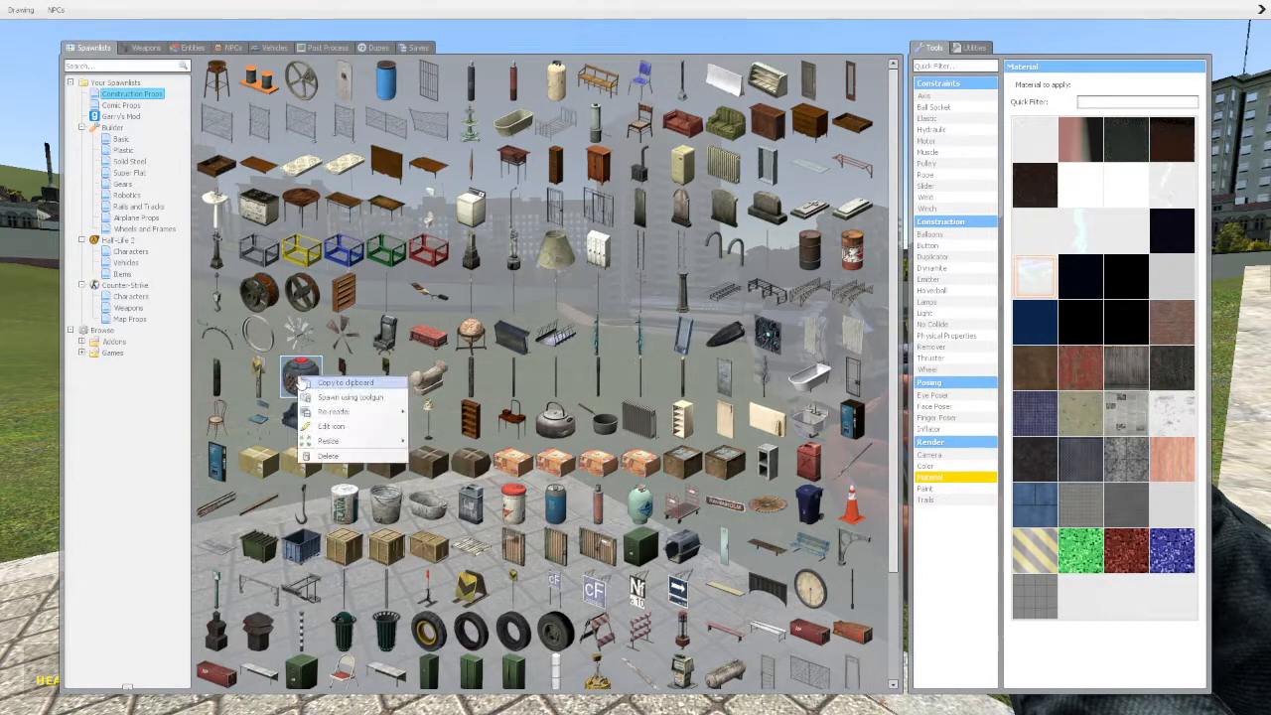
{"action": "left_click", "coordinate": [332, 385]}
{"action": "key", "text": "q"}
{"action": "left_click", "coordinate": [636, 357]}
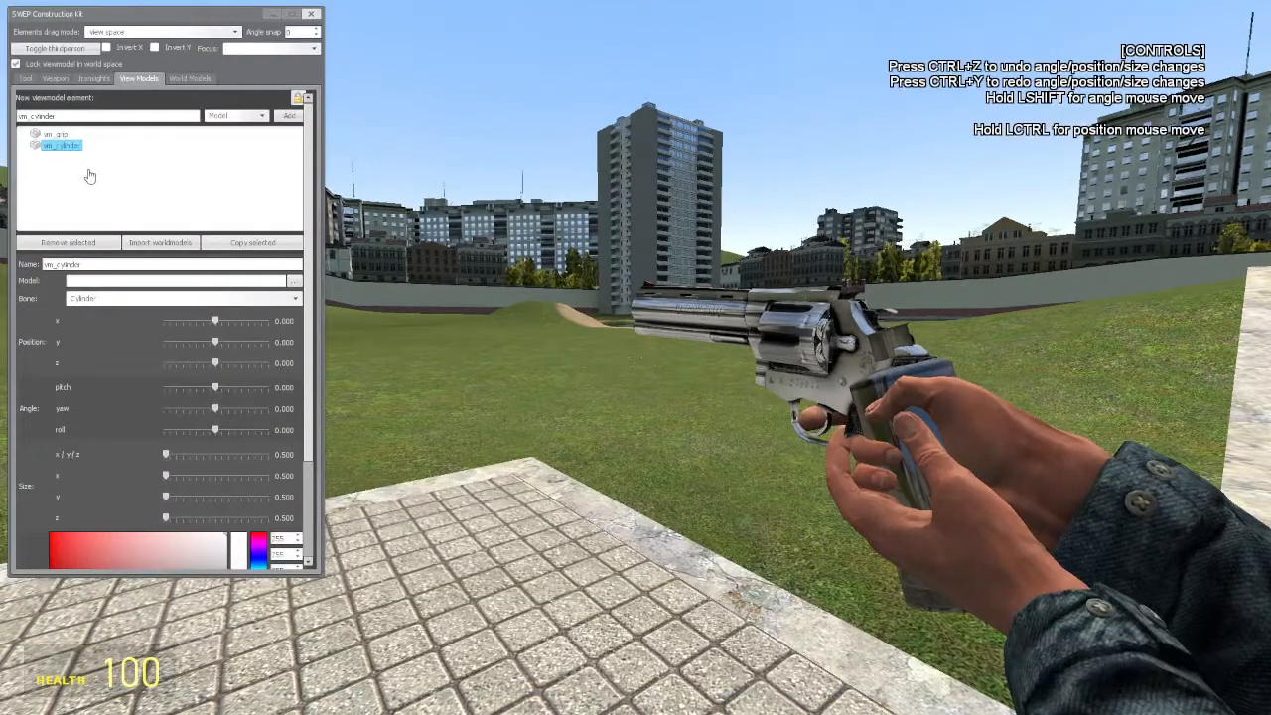
{"action": "left_click", "coordinate": [159, 282]}
{"action": "key", "text": "ctrl+v"}
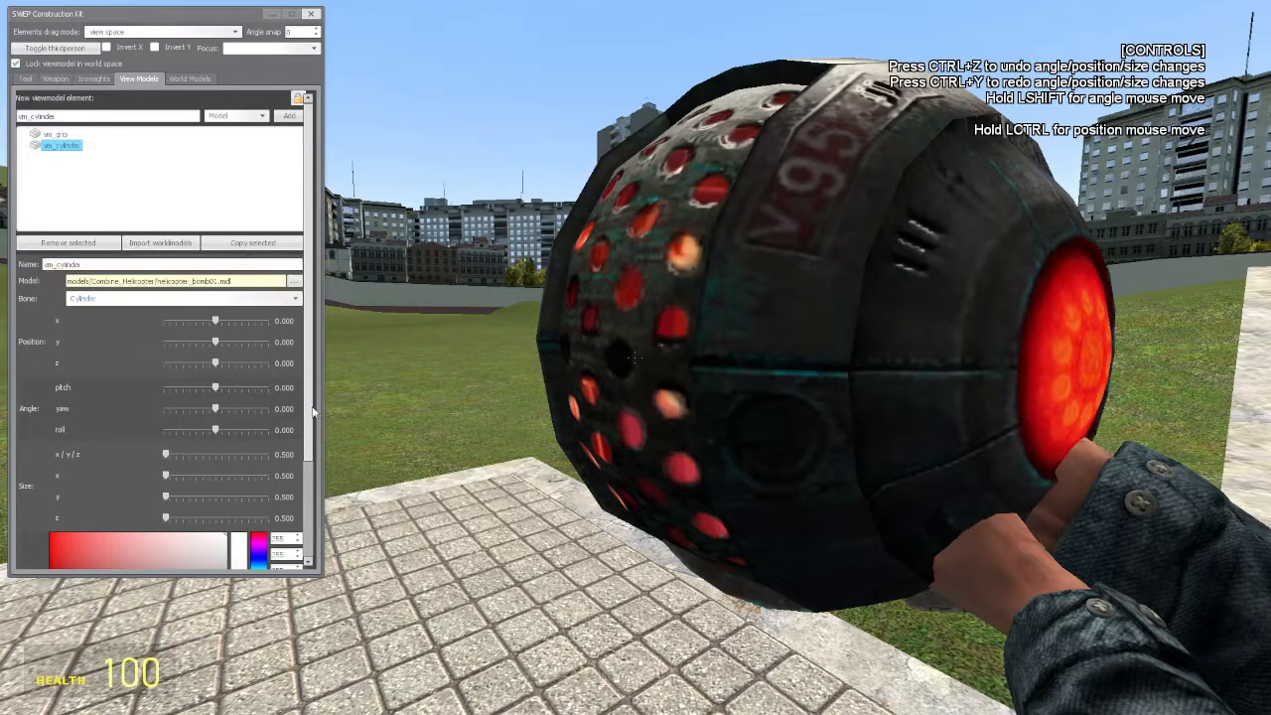
Step: Set vm_cylinder's uniform x/y/z size to 0.1 and its pitch angle to 90
{"action": "left_click", "coordinate": [287, 454]}
{"action": "type", "text": "0.1"}
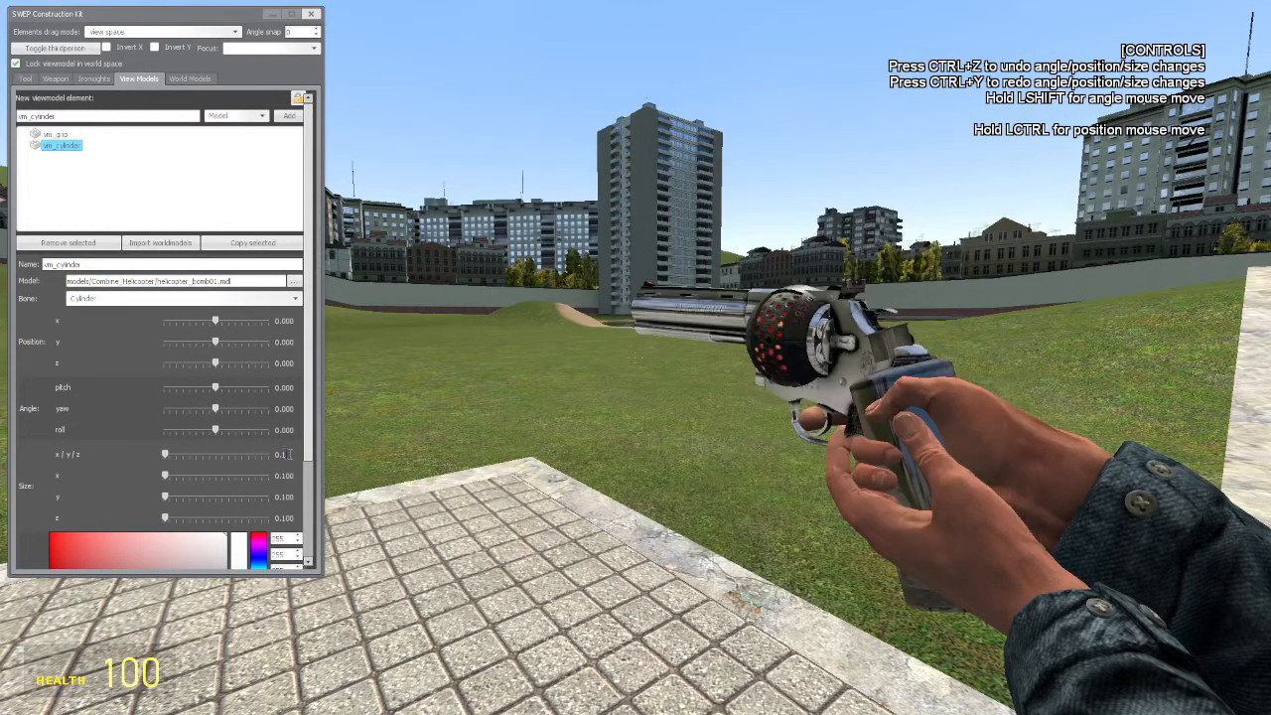
{"action": "left_click", "coordinate": [311, 13]}
{"action": "key", "text": "s"}
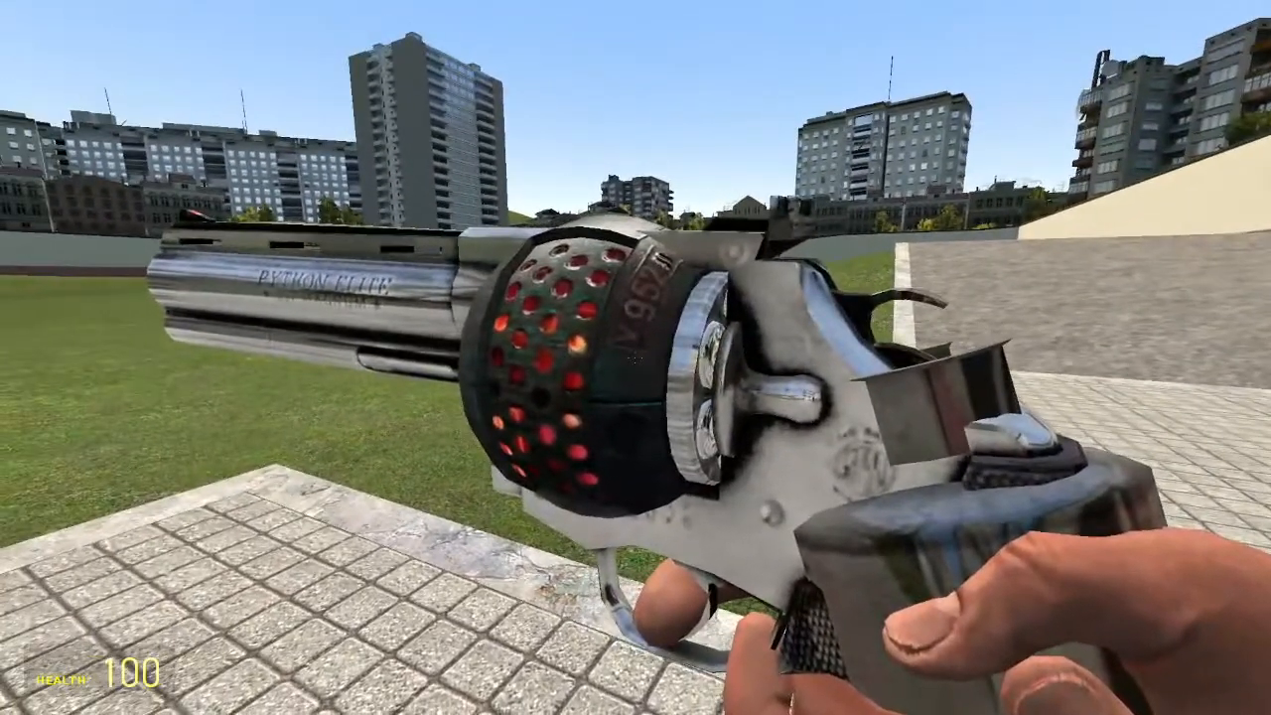
{"action": "key", "text": "r"}
{"action": "left_click_drag", "start_coordinate": [215, 388], "coordinate": [191, 333]}
{"action": "type", "text": "90"}
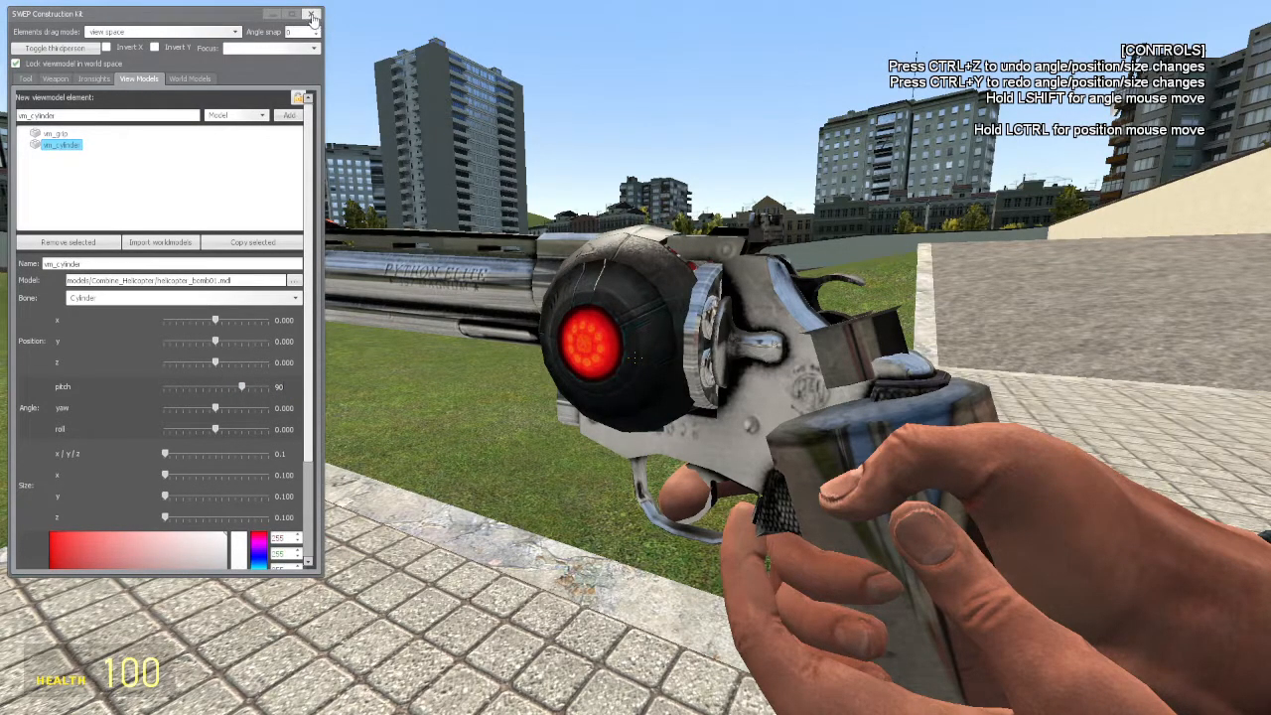
Step: Play the revolver's fire sequence to check how the bomb cylinder moves with the weapon
{"action": "left_click", "coordinate": [26, 80]}
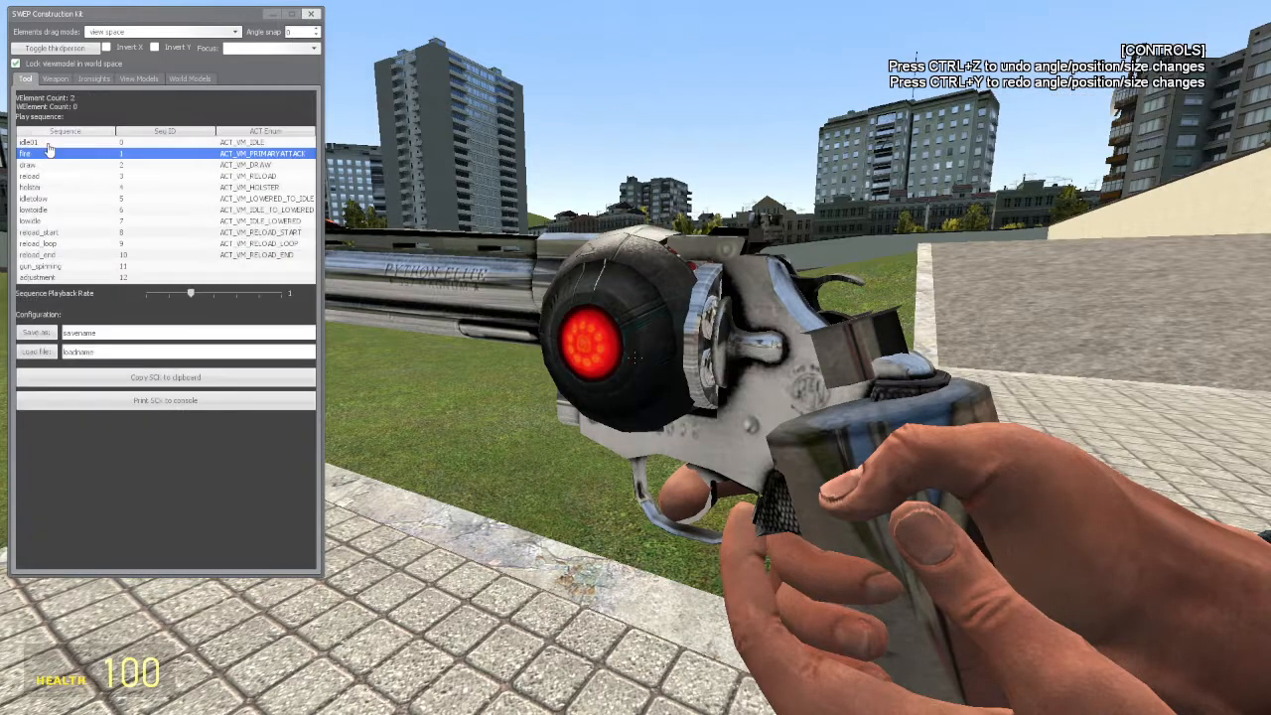
{"action": "left_click", "coordinate": [56, 155]}
{"action": "left_click", "coordinate": [311, 13]}
{"action": "left_click", "coordinate": [635, 357]}
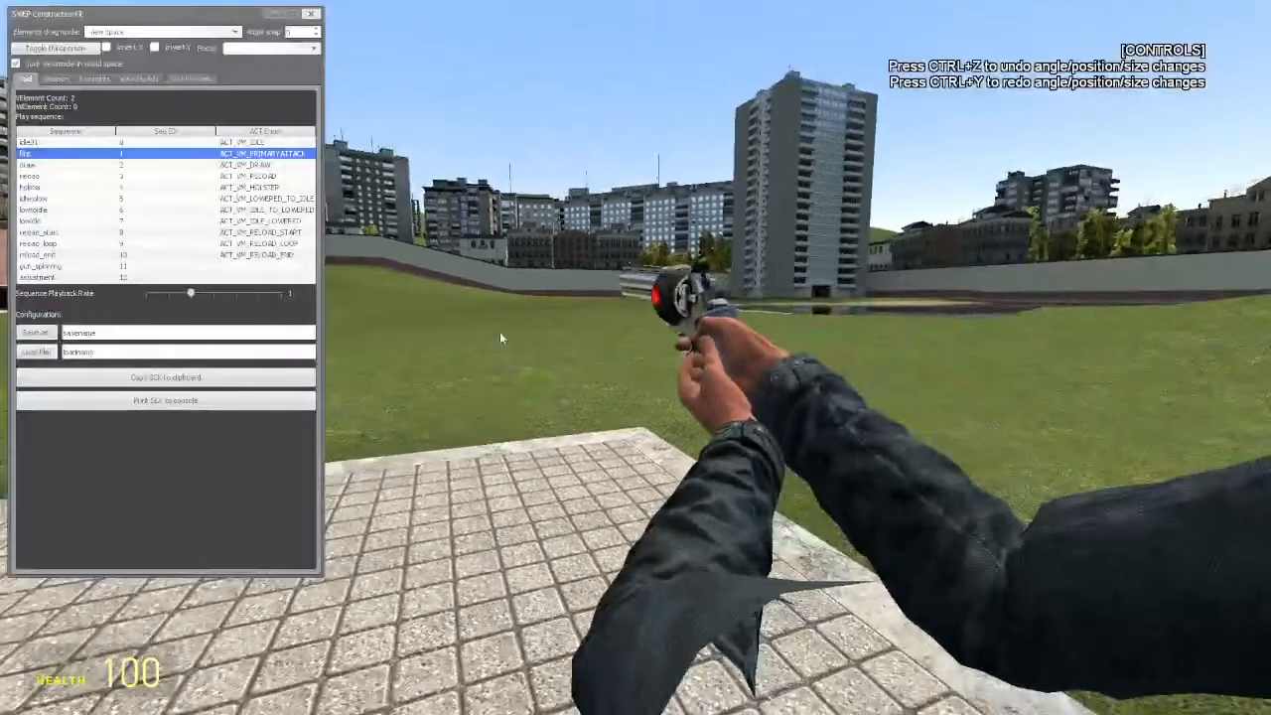
Step: Slow the sequence playback rate to 0.3 and play the reload sequence to examine the cylinder's movement
{"action": "double_click", "coordinate": [287, 292]}
{"action": "type", "text": "0.3"}
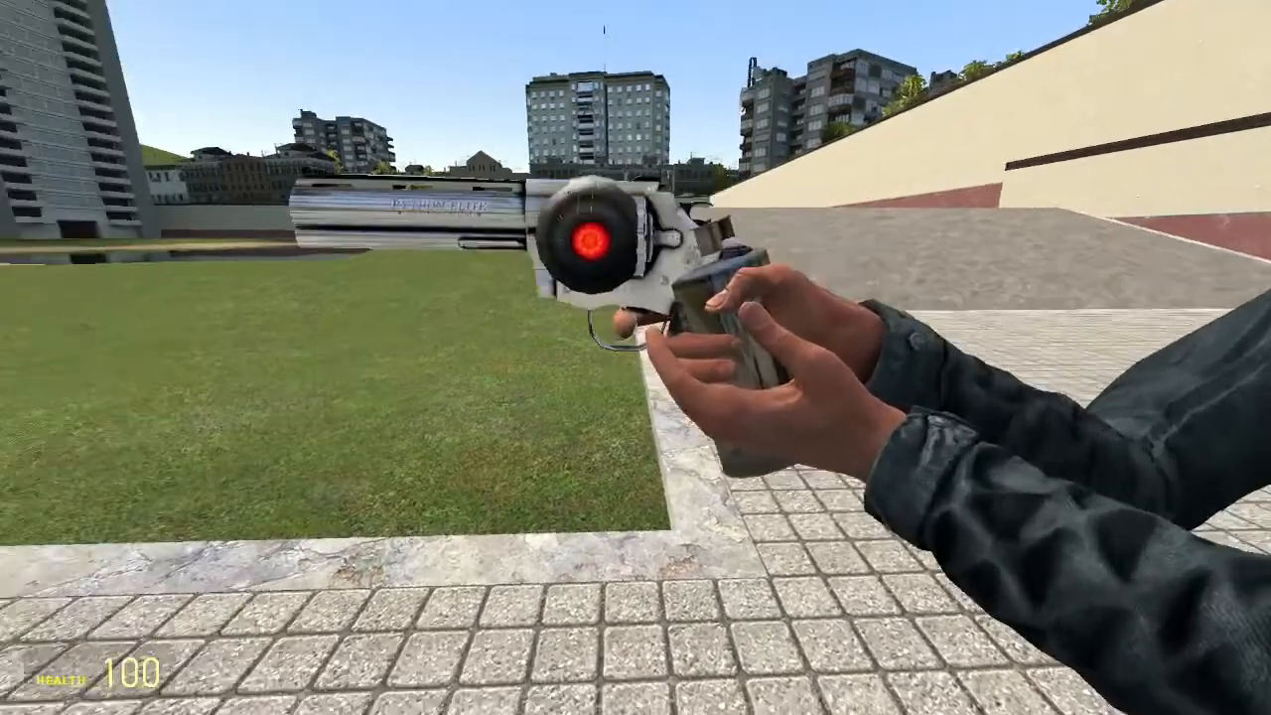
{"action": "right_click", "coordinate": [636, 357]}
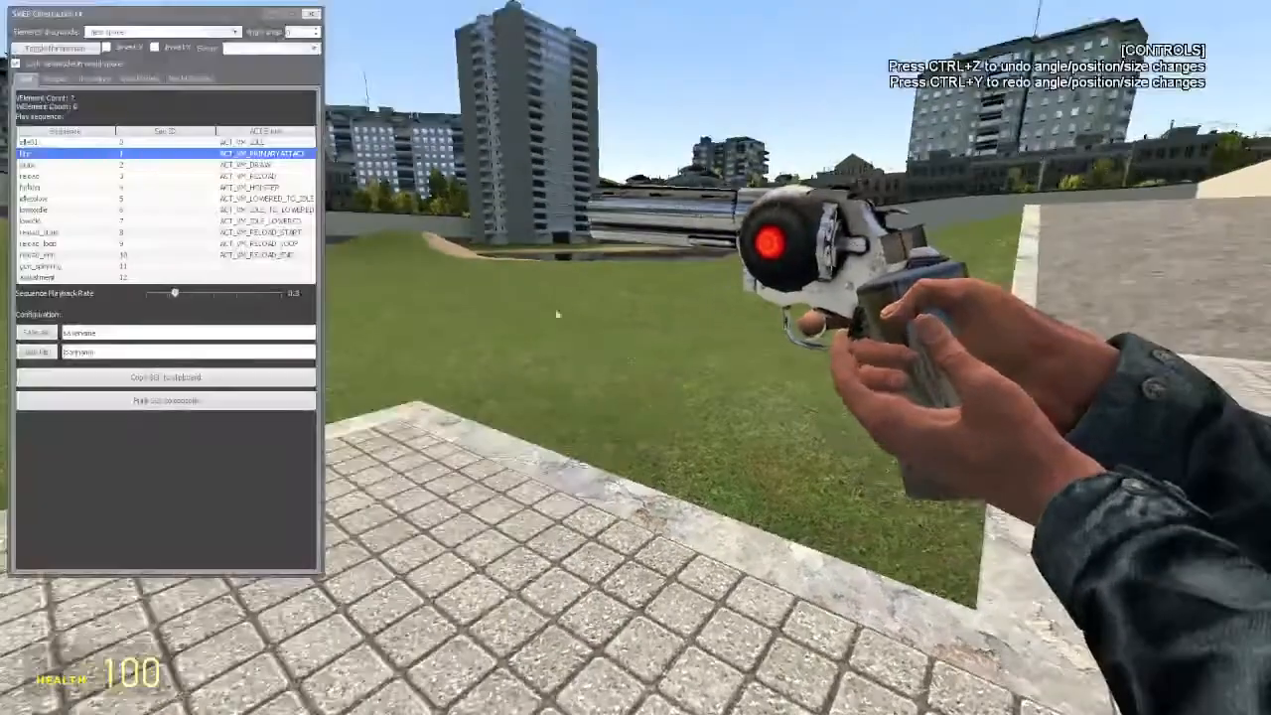
{"action": "left_click", "coordinate": [46, 177]}
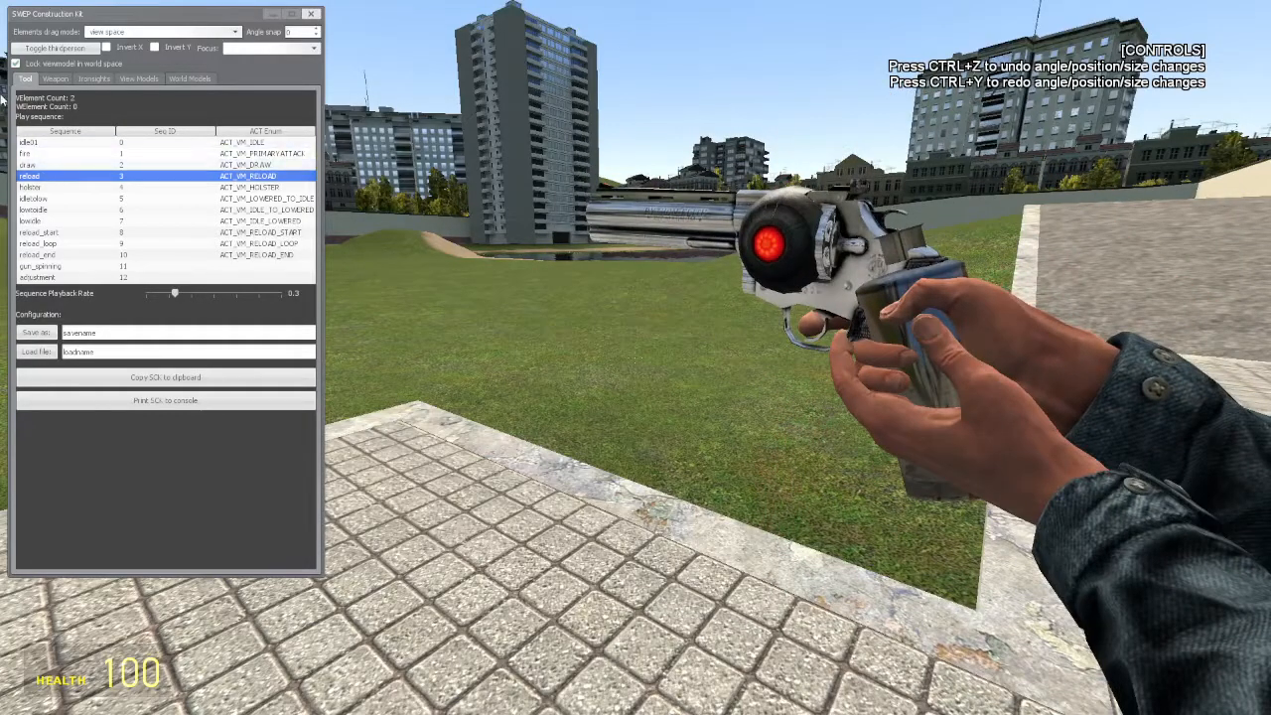
{"action": "left_click", "coordinate": [311, 13]}
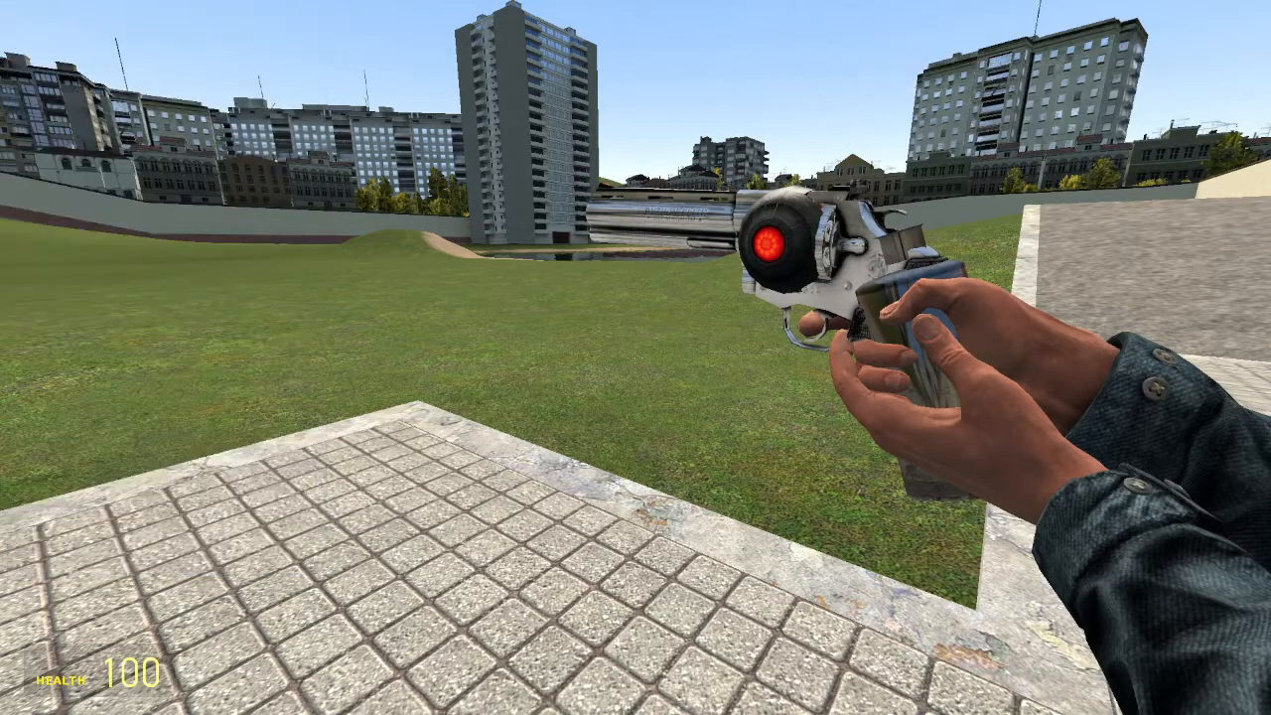
Step: Copy the model path of the red gas canister prop from the Construction Props spawnlist and return to the weapon editor
{"action": "key", "text": "q"}
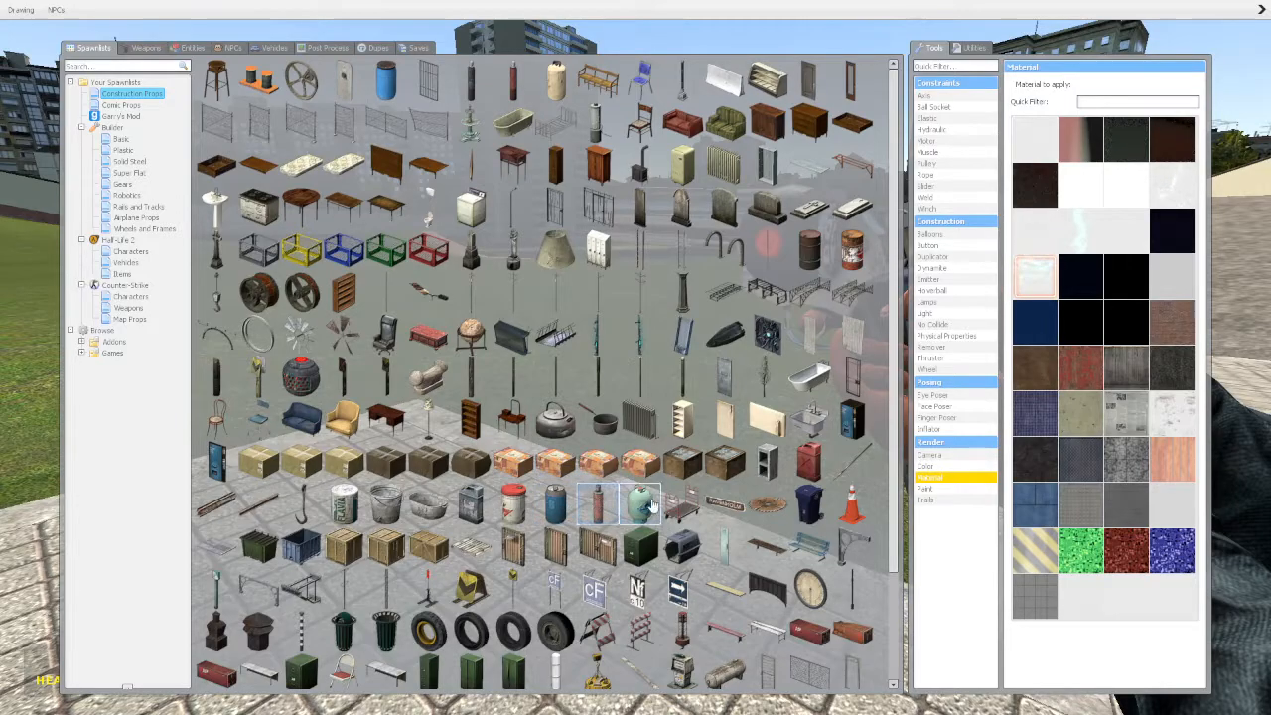
{"action": "right_click", "coordinate": [608, 507]}
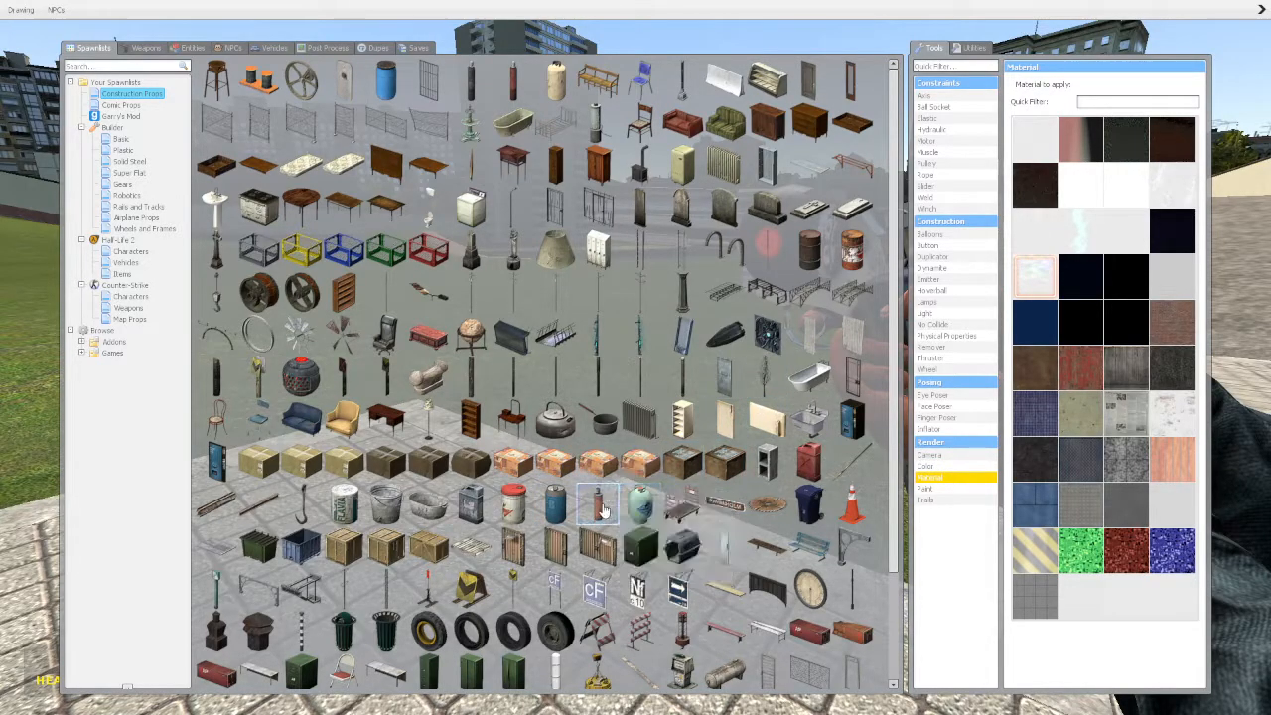
{"action": "left_click", "coordinate": [624, 512]}
{"action": "key", "text": "q"}
{"action": "key", "text": "r"}
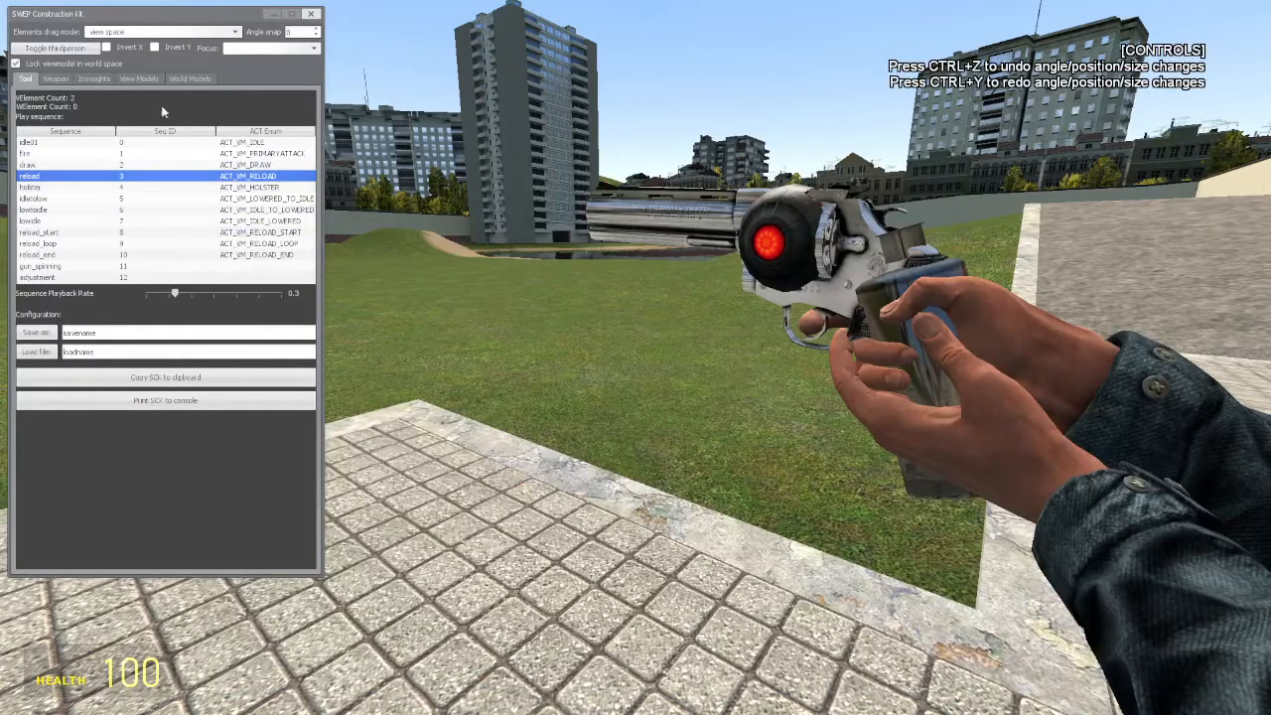
Step: Duplicate the vm_grip viewmodel element and select the copy, vm_grip+, together with its model path
{"action": "left_click", "coordinate": [132, 79]}
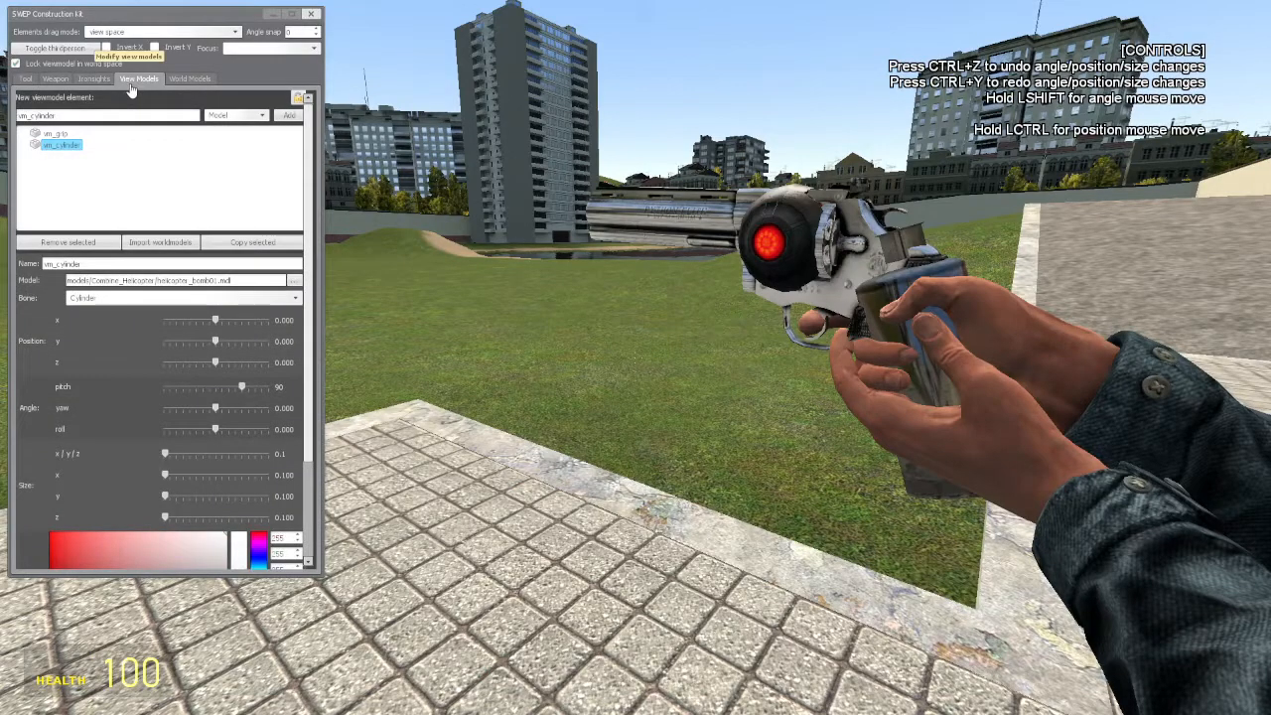
{"action": "left_click", "coordinate": [56, 135]}
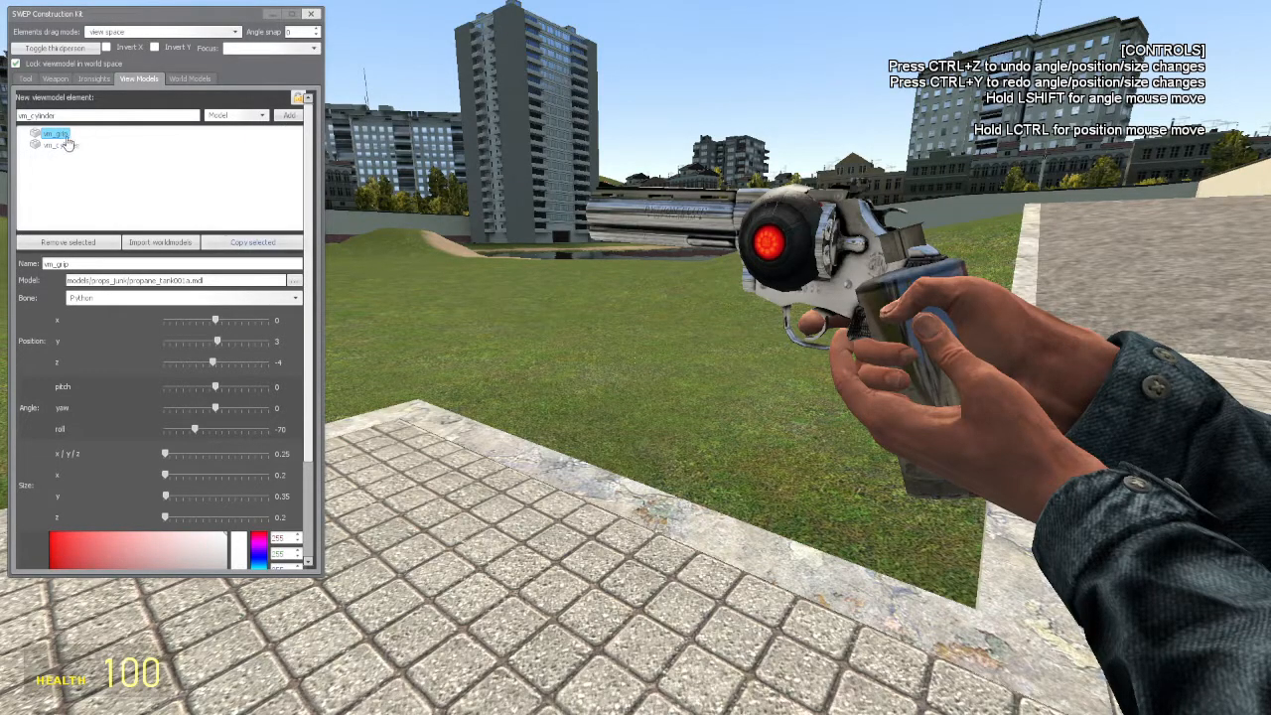
{"action": "left_click", "coordinate": [222, 253]}
{"action": "left_click", "coordinate": [80, 165]}
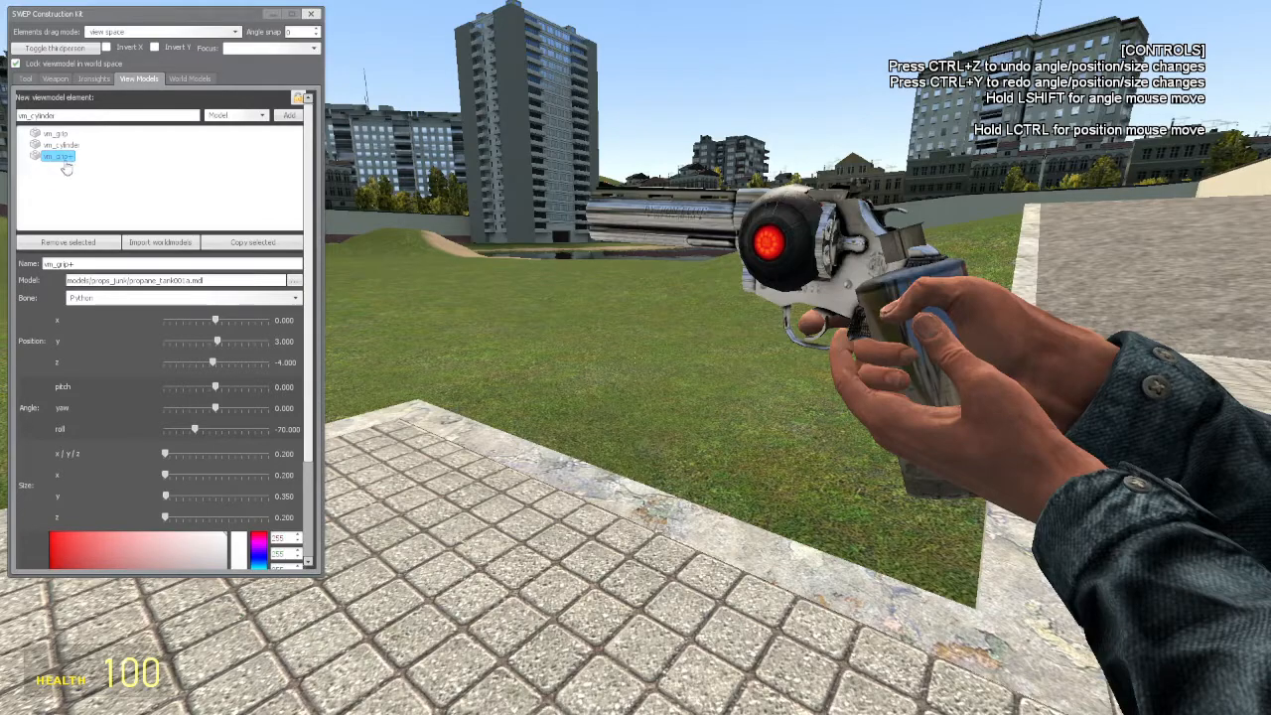
{"action": "left_click", "coordinate": [207, 279]}
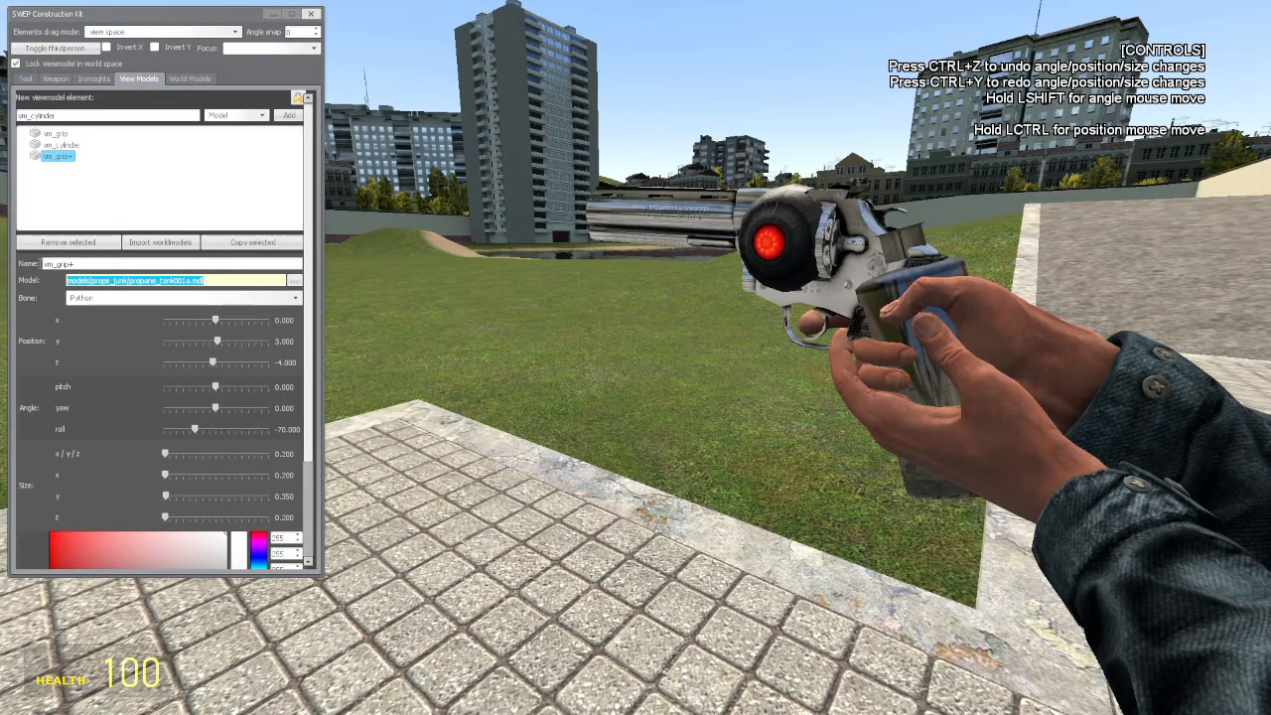
Step: Clear vm_grip+'s roll angle and y position, and set its z position to 4
{"action": "left_click_drag", "start_coordinate": [195, 434], "coordinate": [164, 427]}
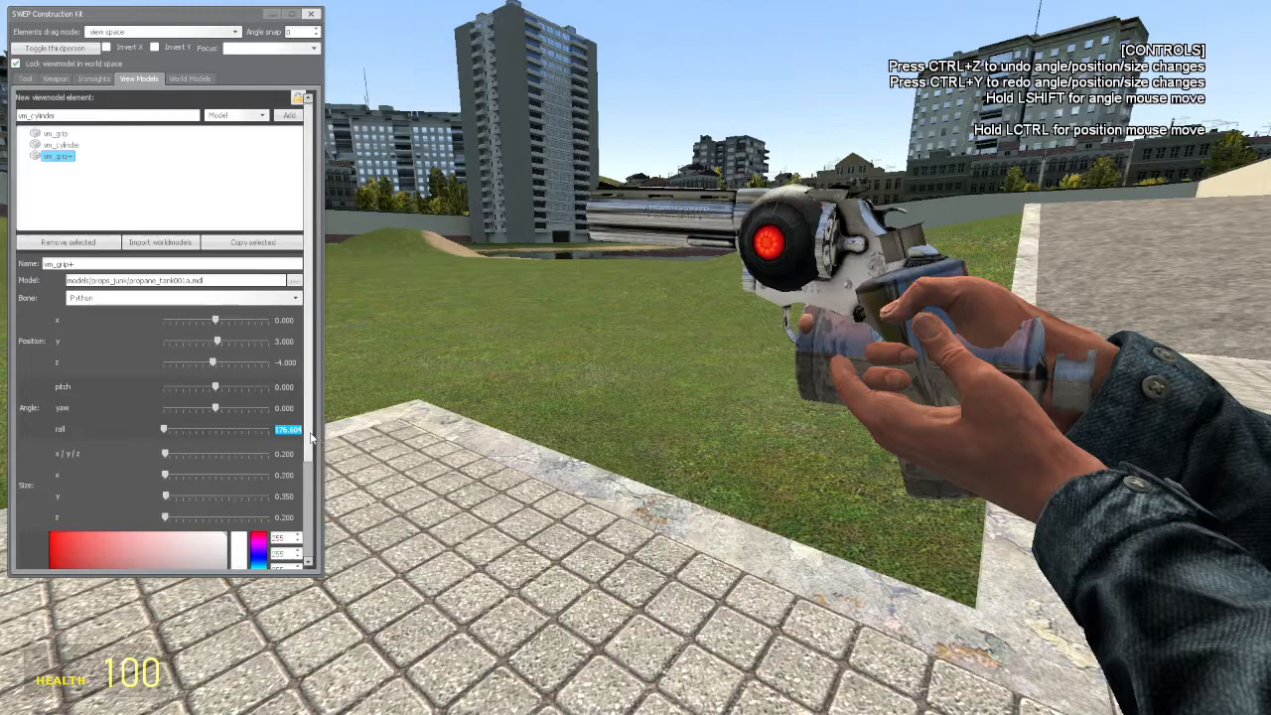
{"action": "key", "text": "BackSpace"}
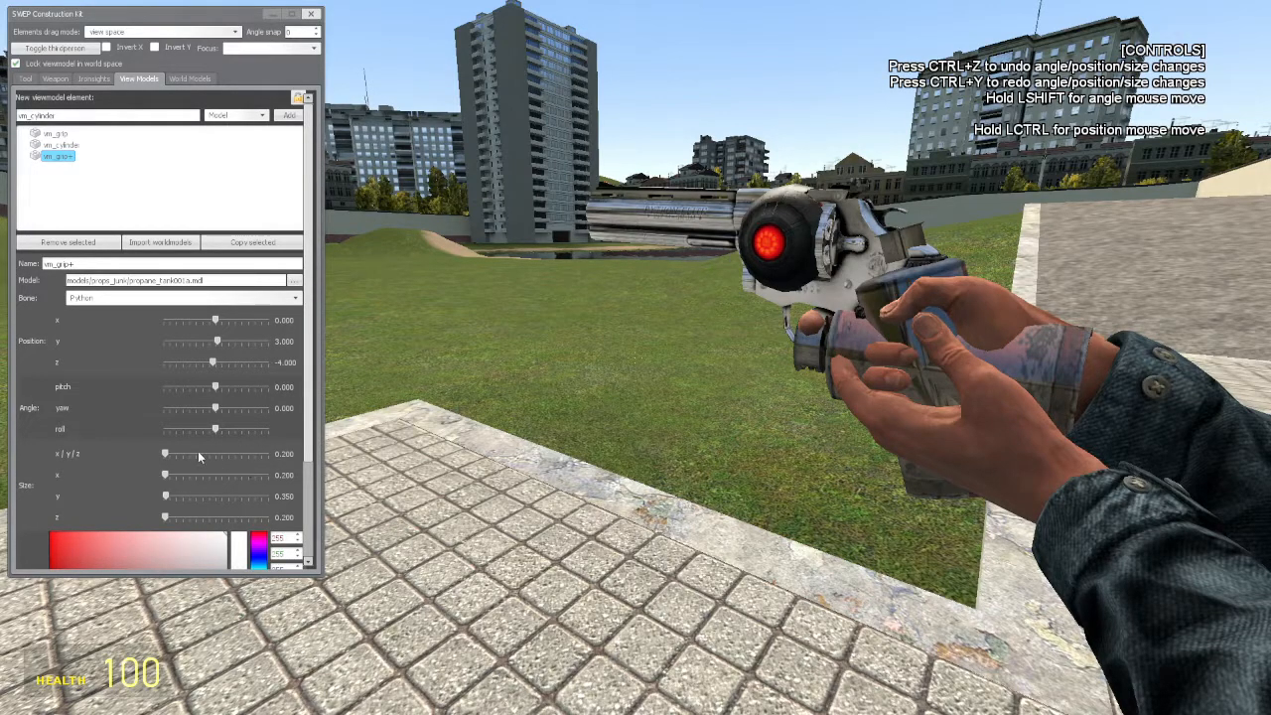
{"action": "left_click", "coordinate": [284, 342]}
{"action": "key", "text": "BackSpace"}
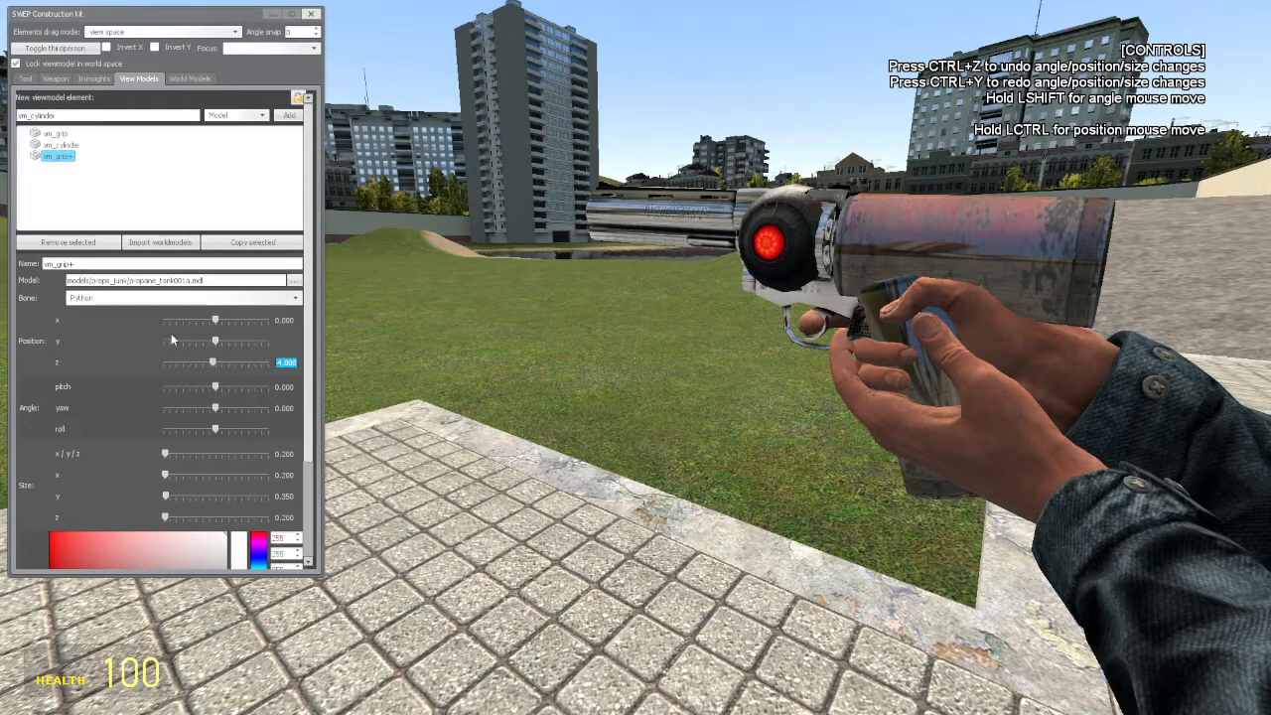
{"action": "key", "text": "BackSpace"}
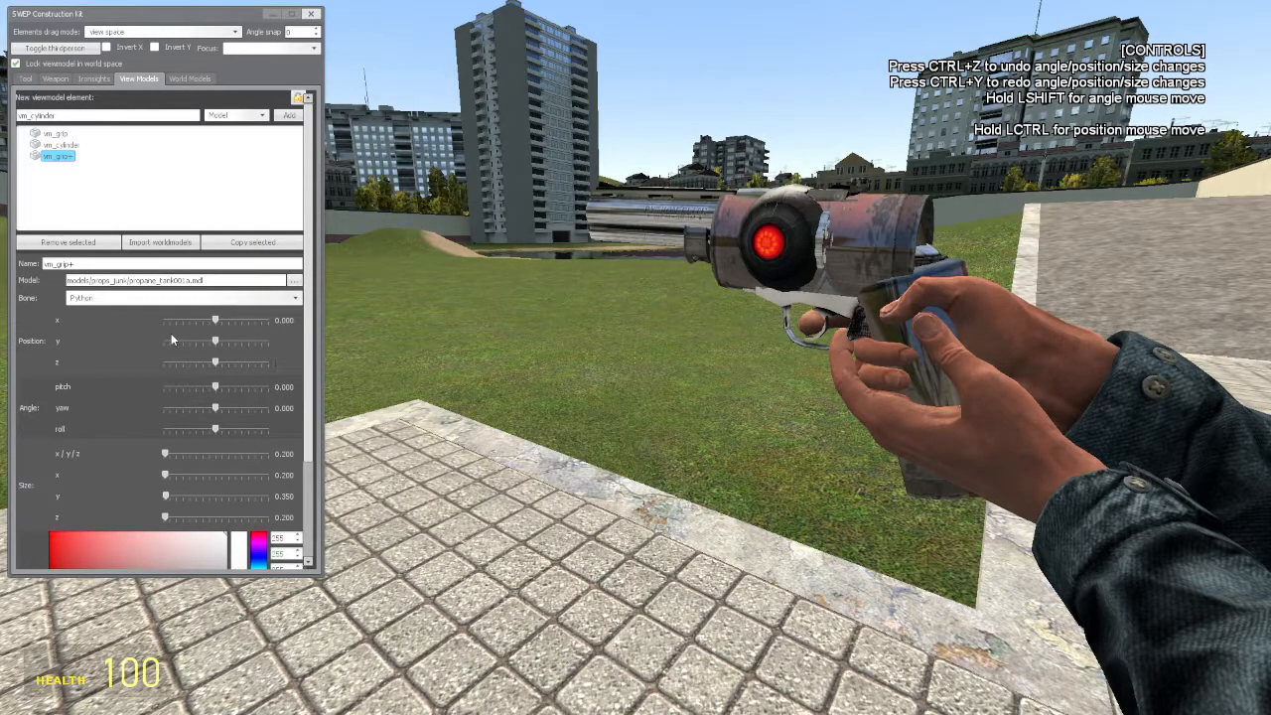
{"action": "type", "text": "4"}
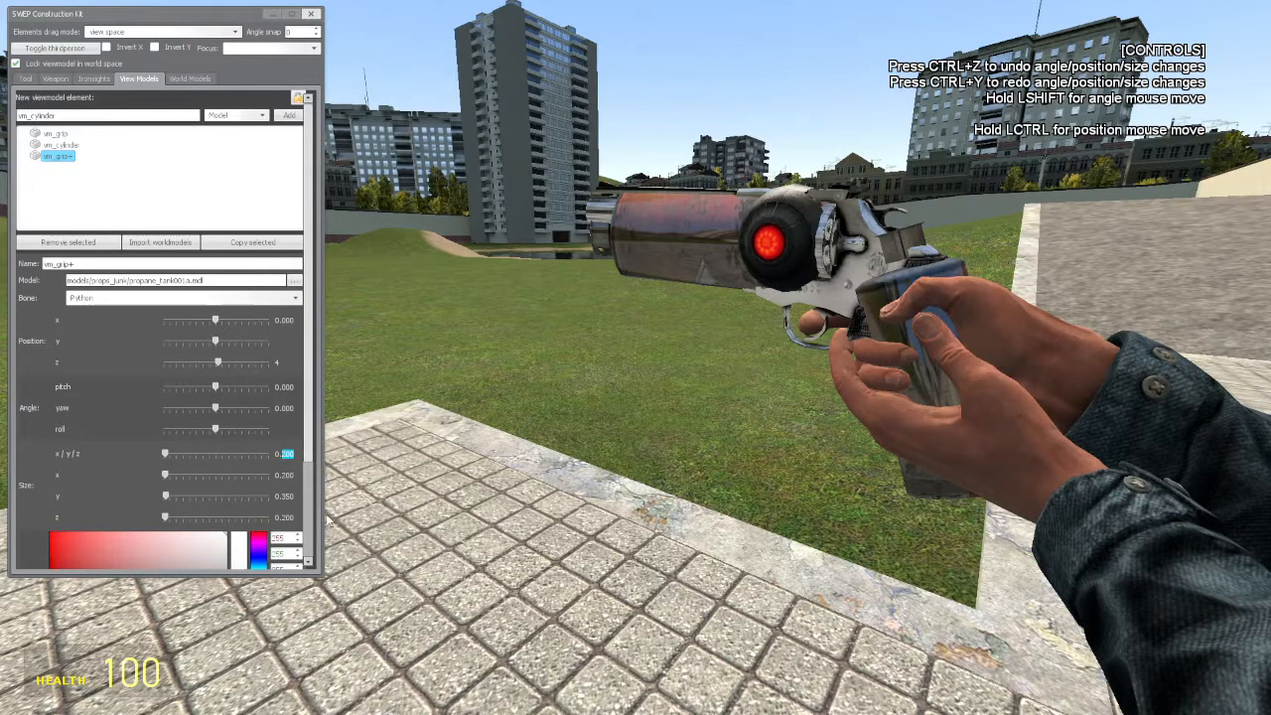
Step: Set vm_grip+'s uniform x/y/z size to 0.3, trying 0.2 first
{"action": "type", "text": "0.2"}
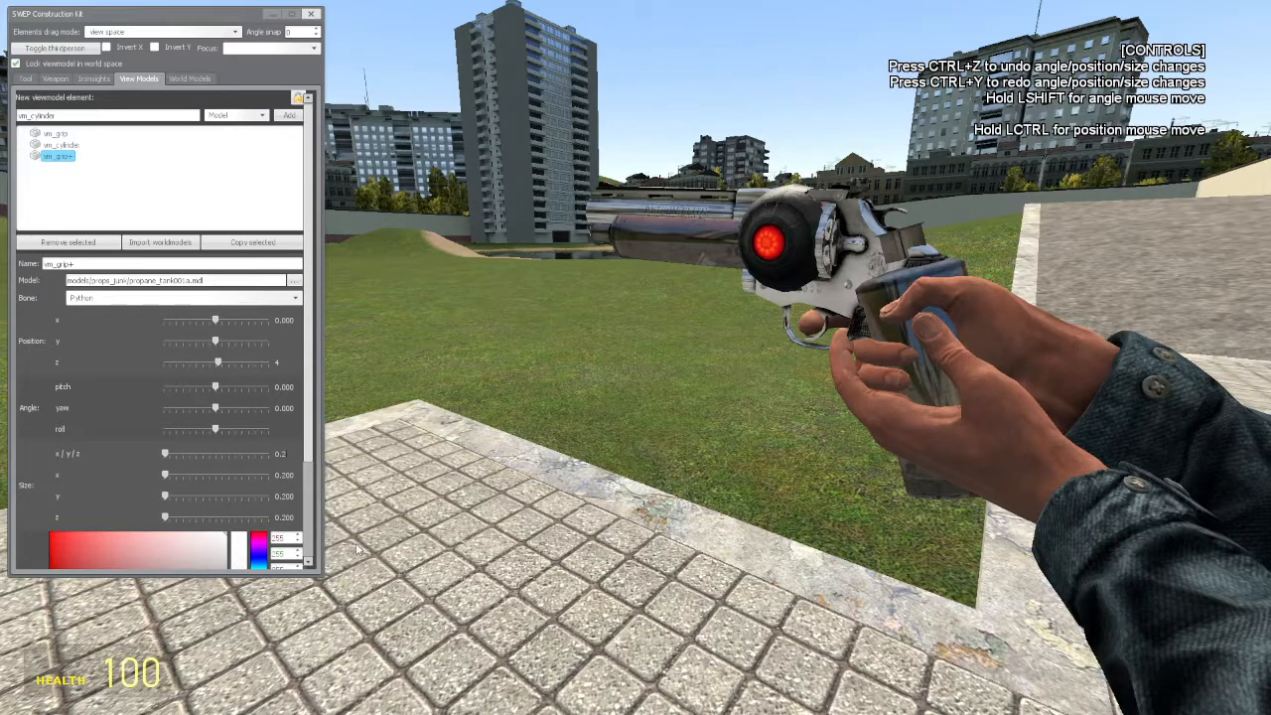
{"action": "key", "text": "BackSpace"}
{"action": "type", "text": "3"}
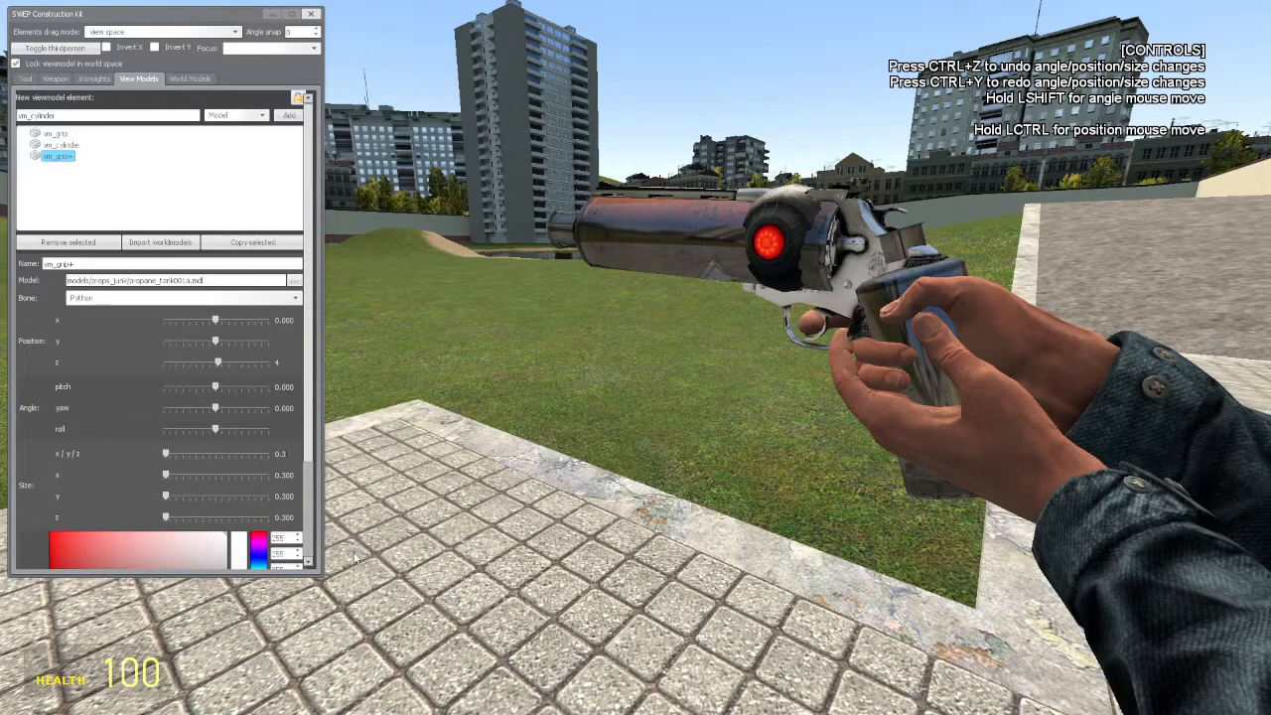
Step: Turn vm_grip+ to a roll angle of -180 and set its z position to 3
{"action": "left_click_drag", "start_coordinate": [217, 431], "coordinate": [135, 420]}
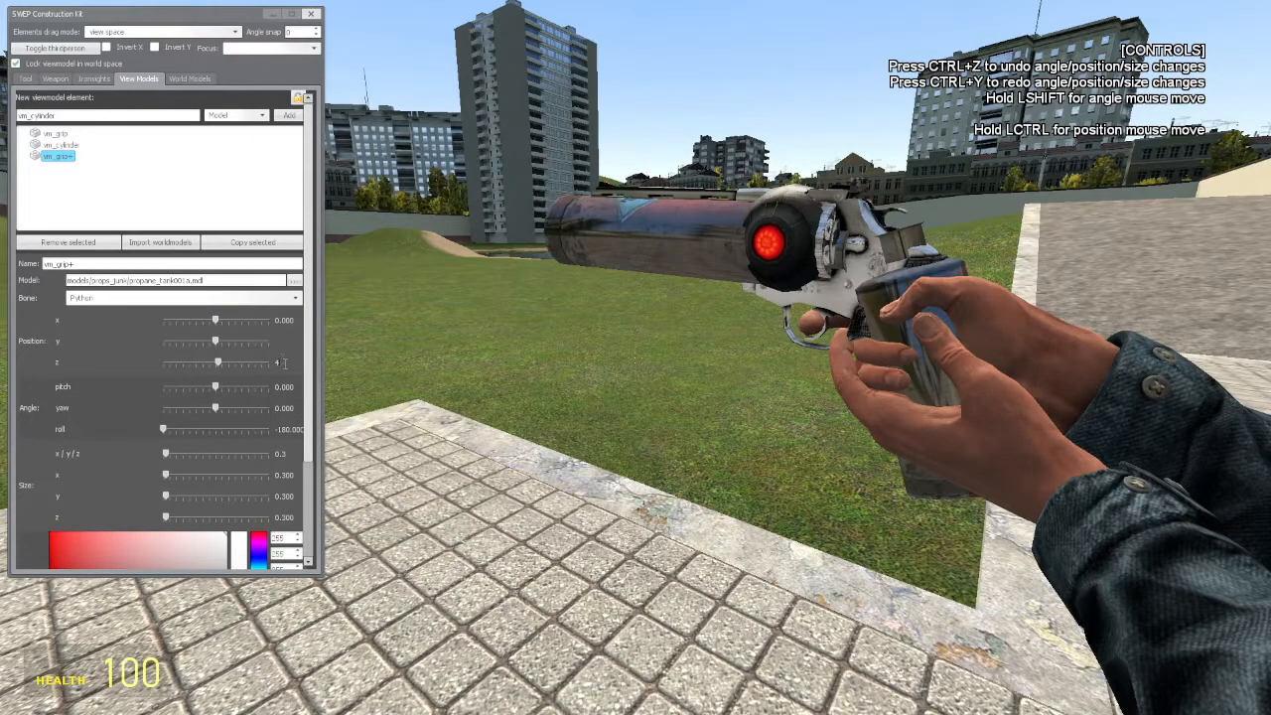
{"action": "key", "text": "BackSpace"}
{"action": "type", "text": "3"}
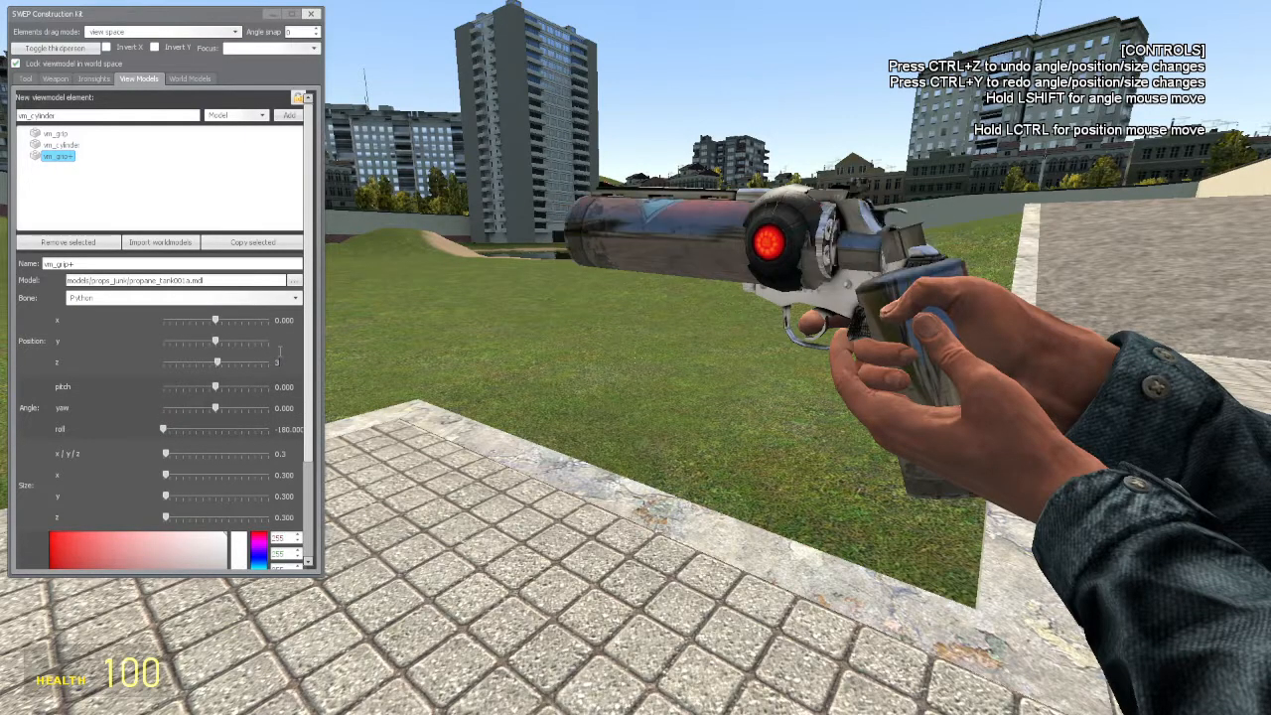
Step: Hide the weapon's base view model in the weapon settings and unlock the viewmodel from world space
{"action": "left_click", "coordinate": [24, 78]}
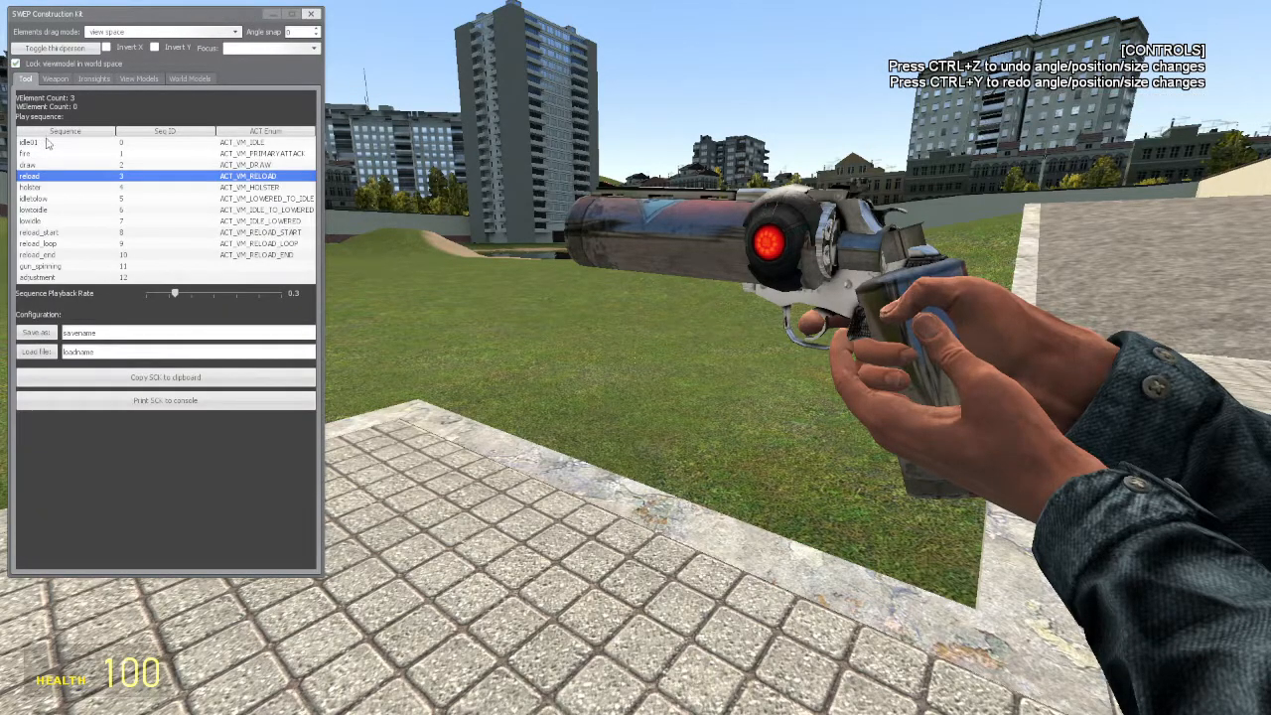
{"action": "left_click", "coordinate": [54, 79]}
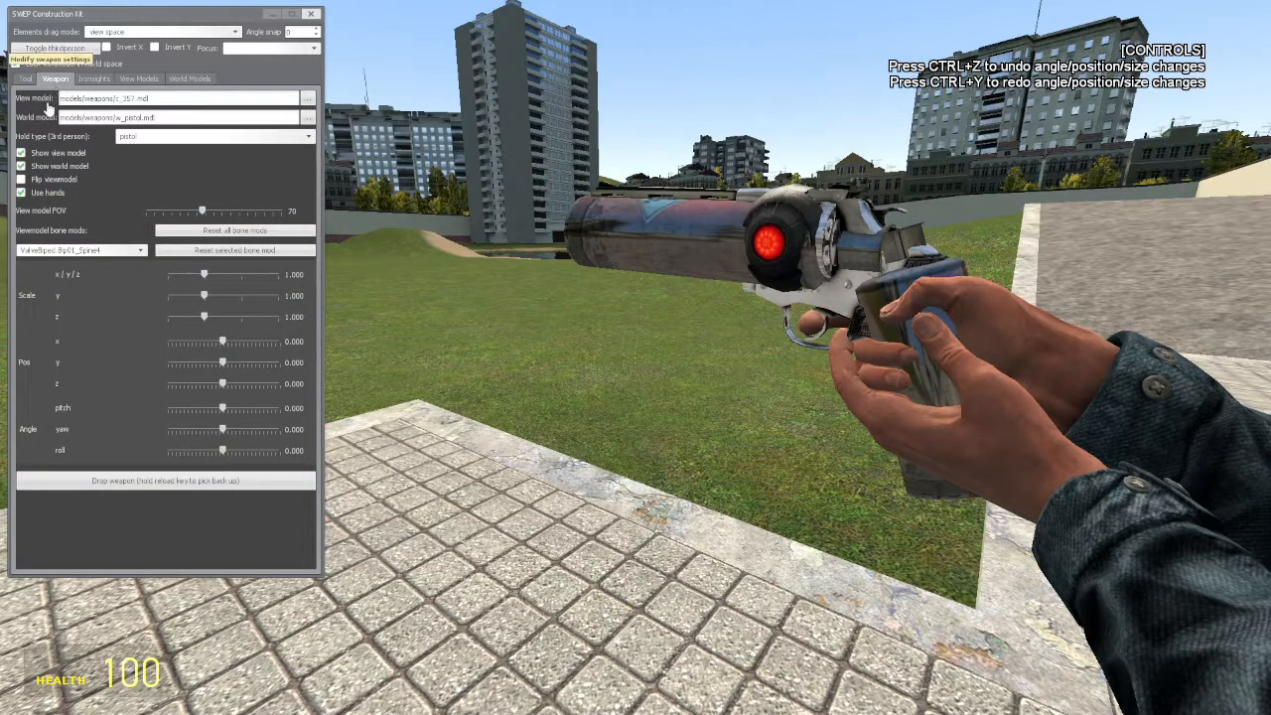
{"action": "left_click", "coordinate": [20, 154]}
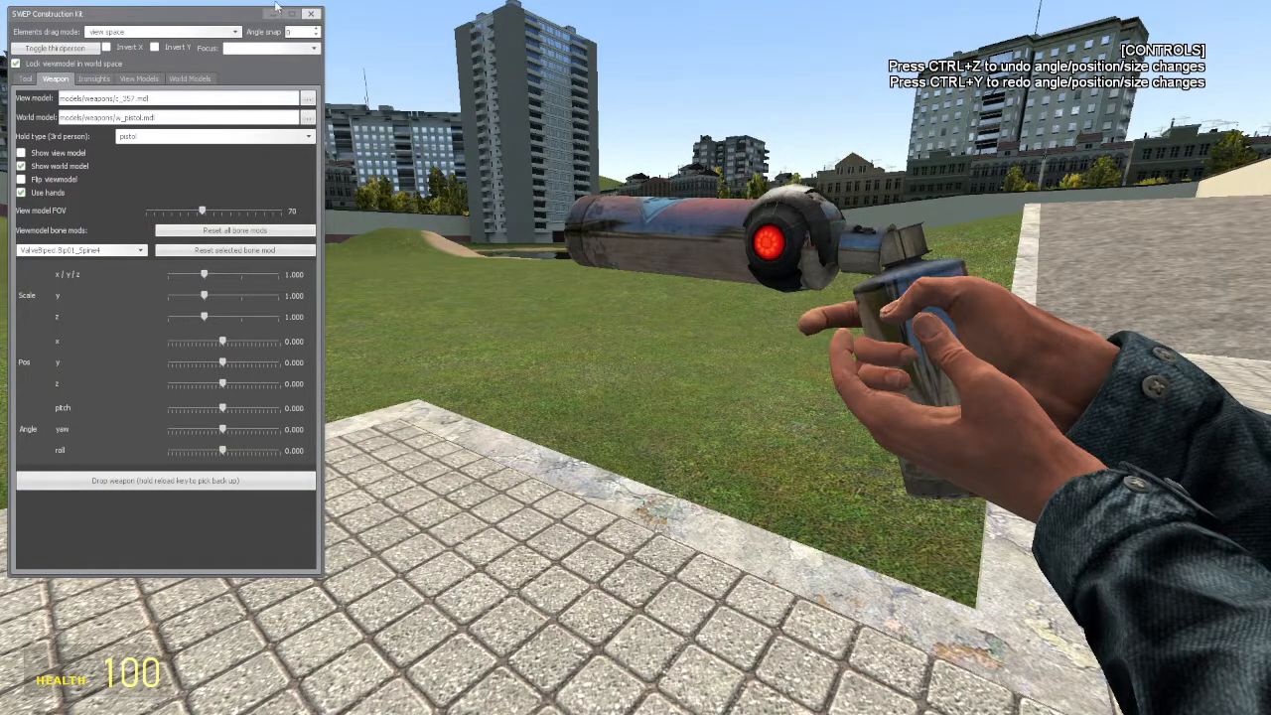
{"action": "right_click_drag", "start_coordinate": [310, 22], "coordinate": [492, 318]}
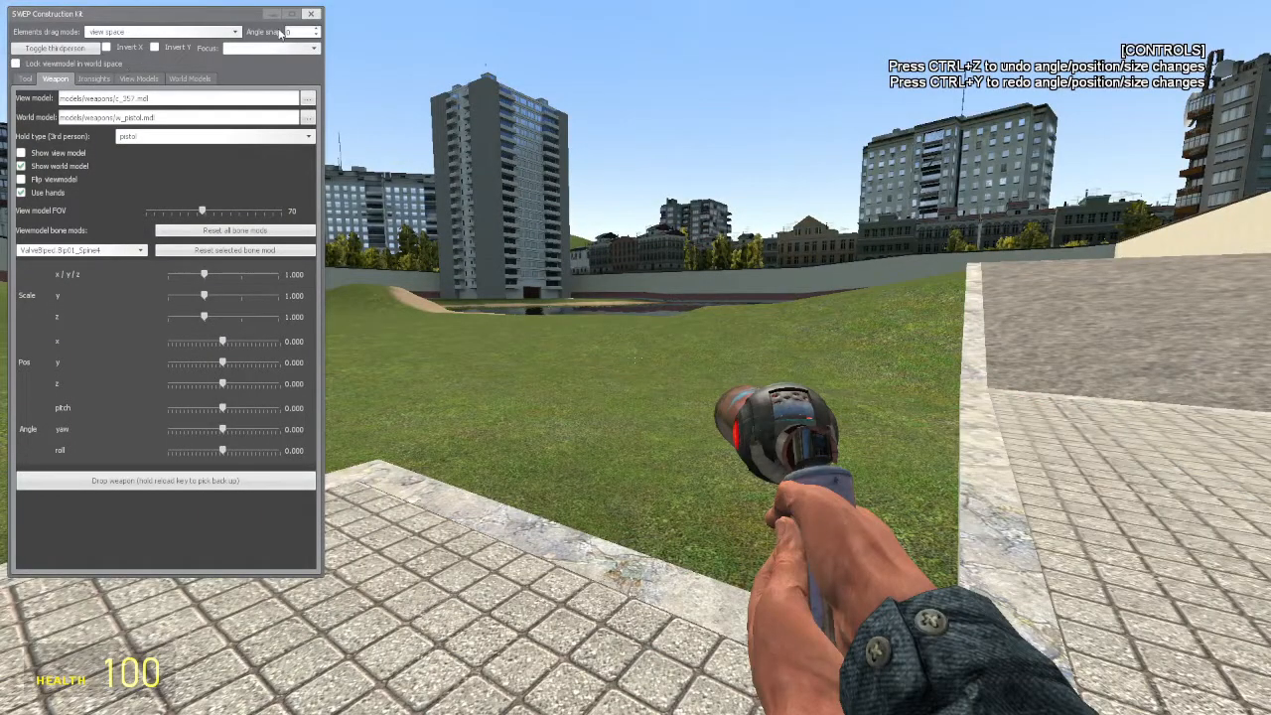
{"action": "right_click_drag", "start_coordinate": [310, 22], "coordinate": [130, 201]}
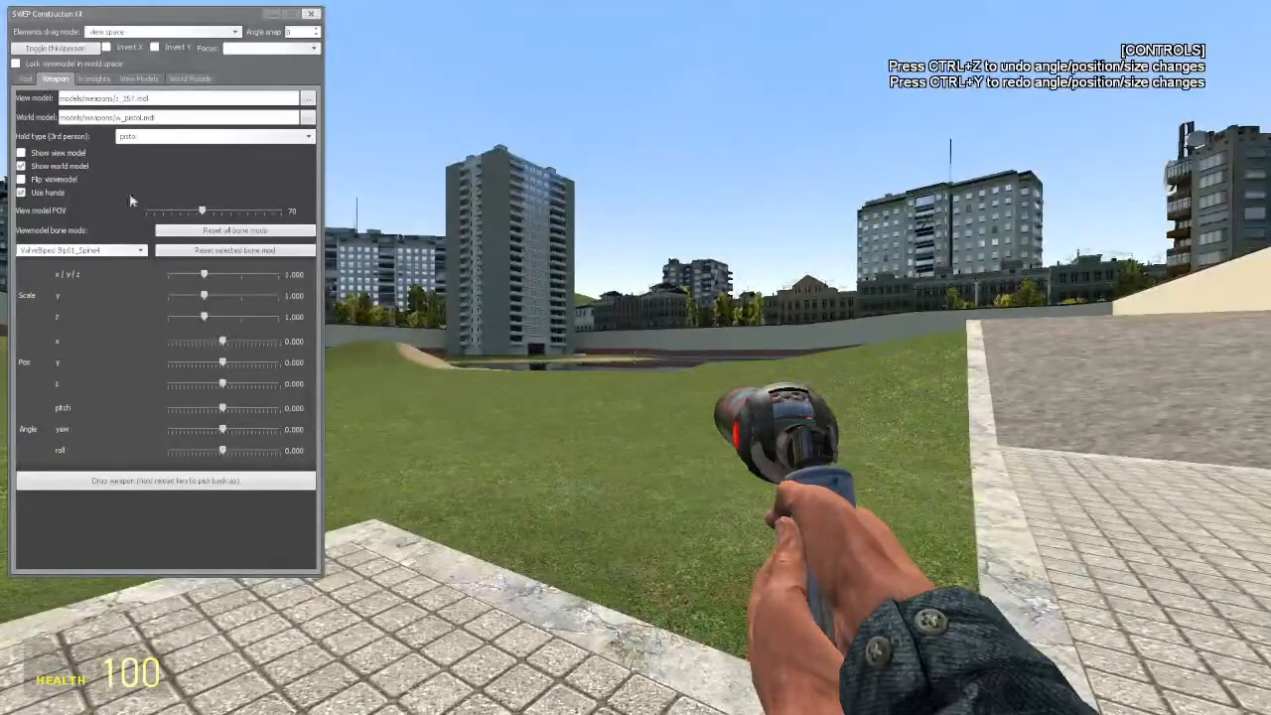
Step: Play the fire and reload animation sequences to check how the viewmodel elements move with the weapon
{"action": "left_click", "coordinate": [26, 79]}
{"action": "left_click", "coordinate": [45, 155]}
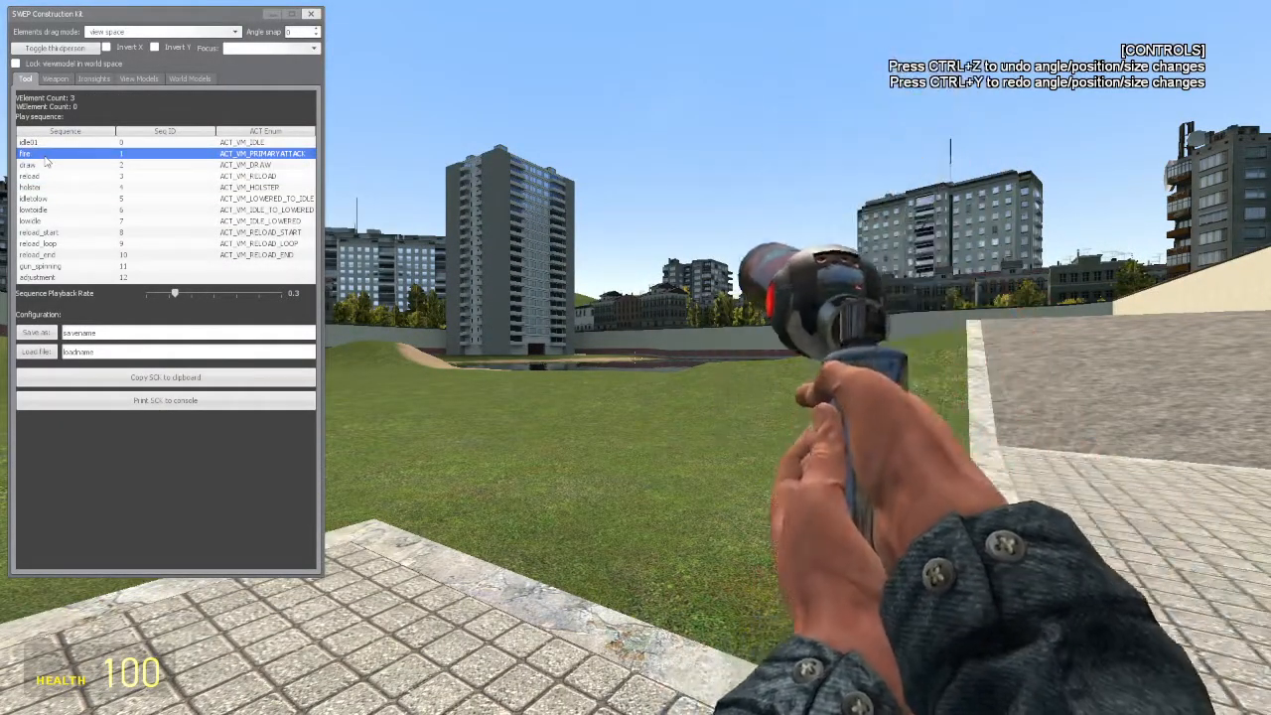
{"action": "left_click", "coordinate": [39, 176]}
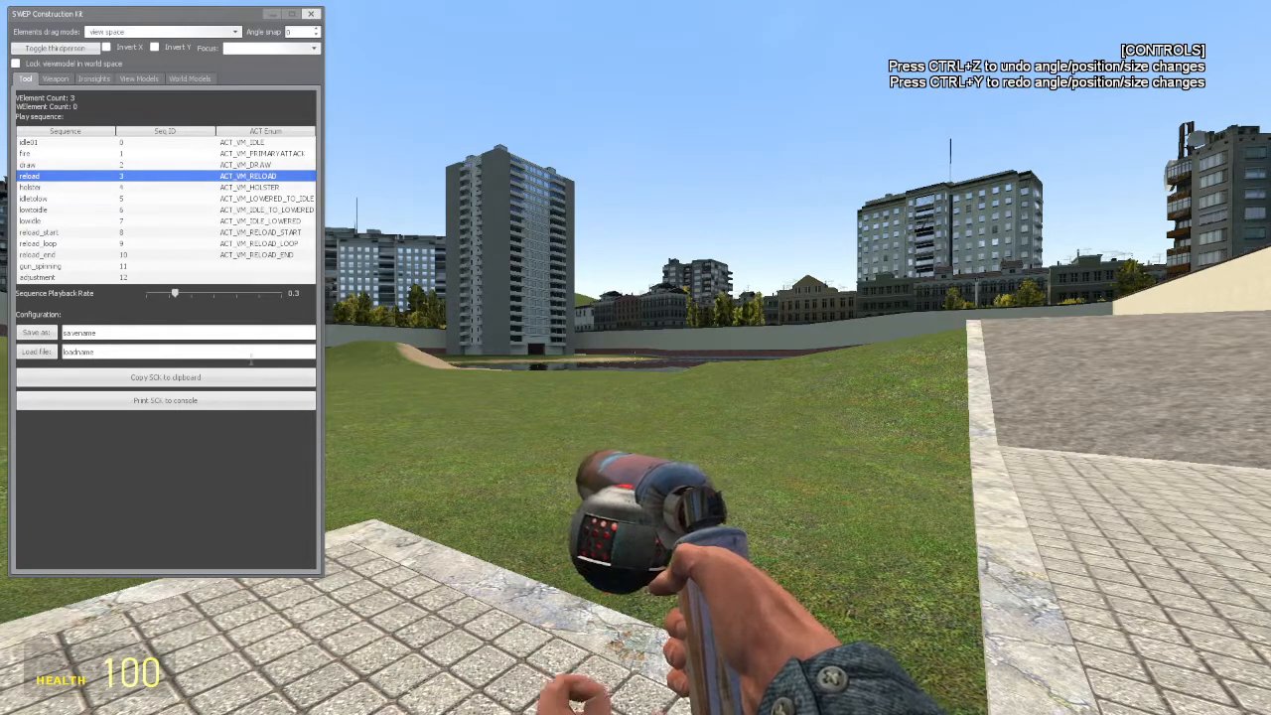
Step: Get the plain white material's path from the Material tool in the spawn menu and reopen the construction kit
{"action": "left_click", "coordinate": [143, 79]}
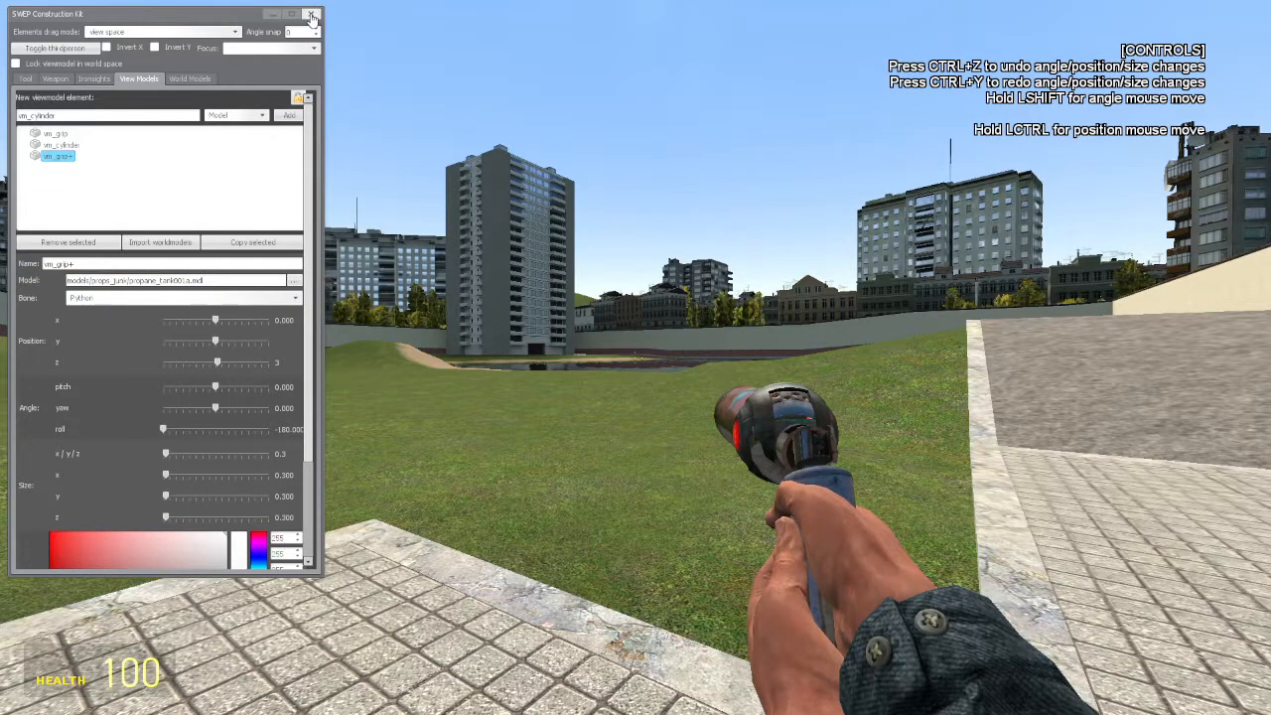
{"action": "left_click", "coordinate": [311, 16]}
{"action": "key", "text": "q"}
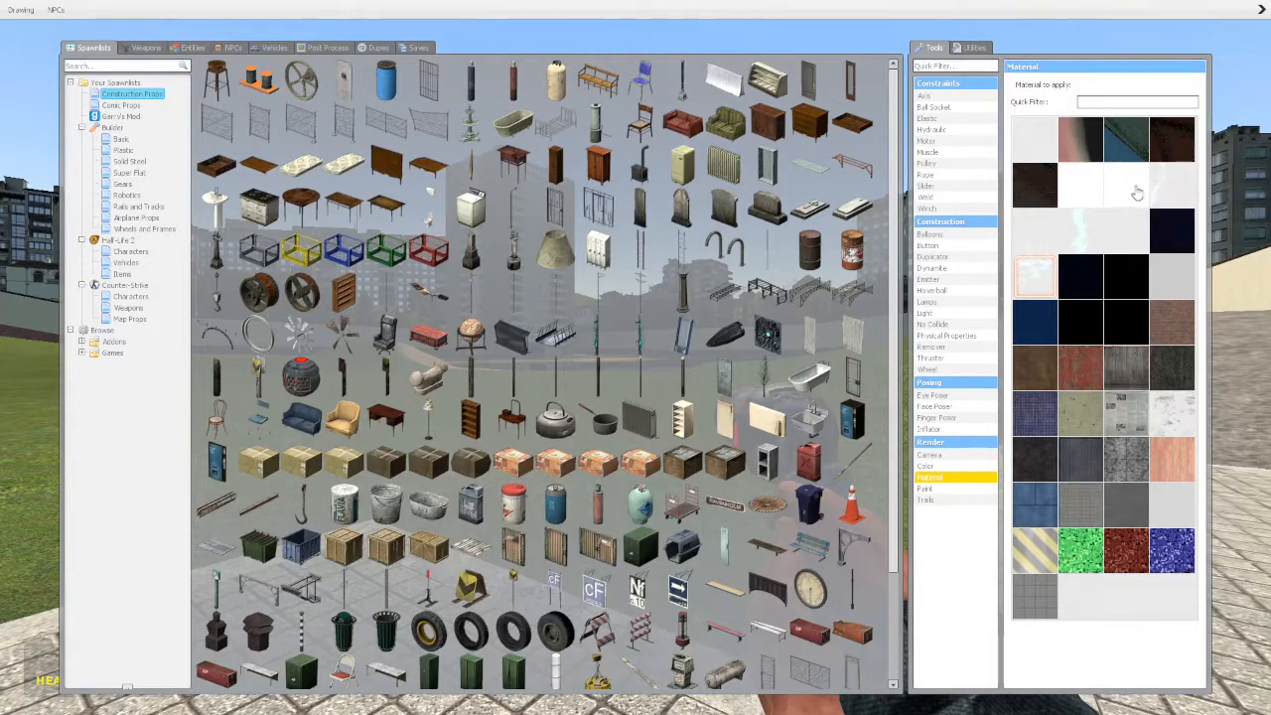
{"action": "key", "text": "q"}
{"action": "key", "text": "r"}
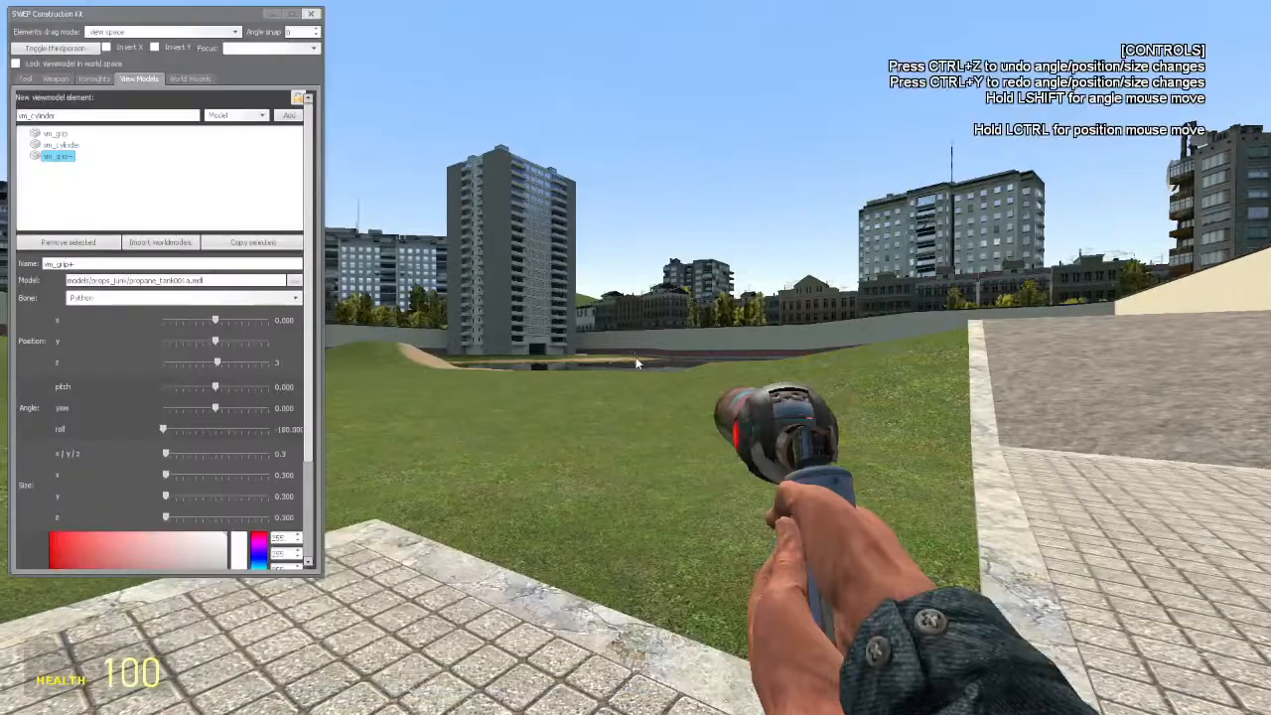
Step: Set the material of vm_grip+ to models/debug/debugwhite
{"action": "scroll", "coordinate": [119, 369], "scroll_direction": "down", "scroll_amount": 3}
{"action": "scroll", "coordinate": [127, 383], "scroll_direction": "up", "scroll_amount": 4}
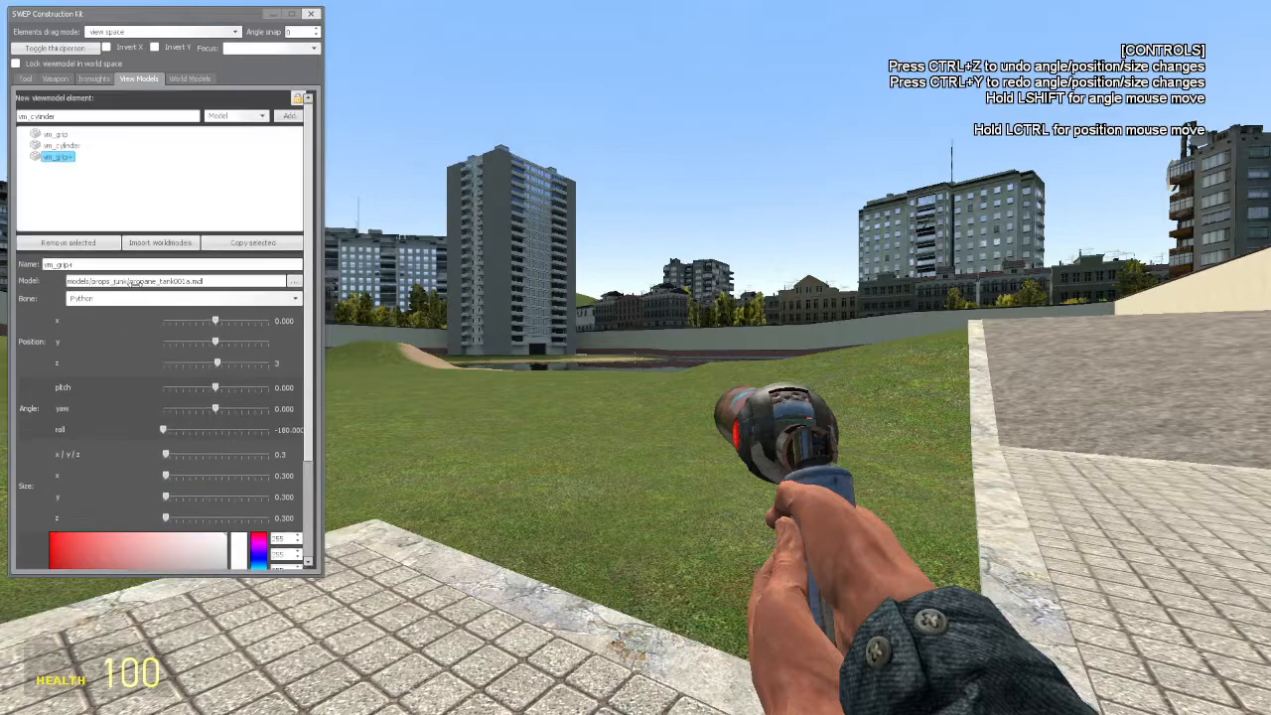
{"action": "scroll", "coordinate": [114, 367], "scroll_direction": "down", "scroll_amount": 4}
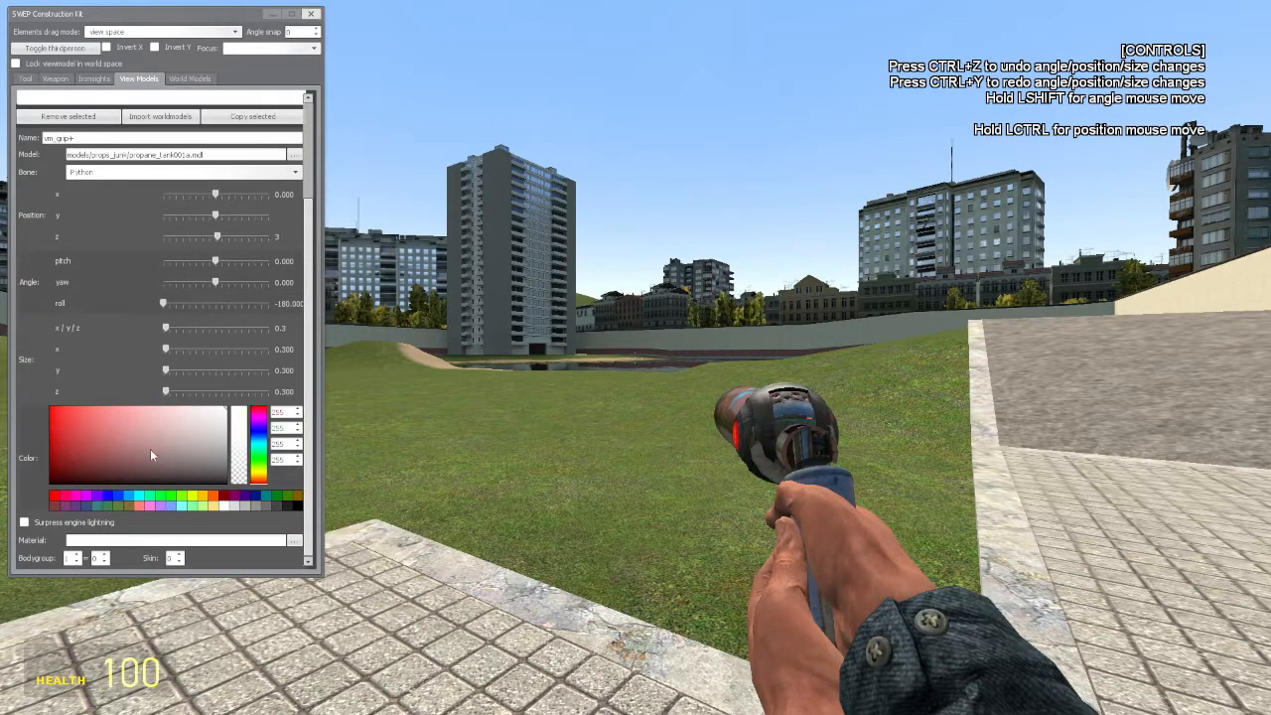
{"action": "left_click", "coordinate": [82, 543]}
{"action": "key", "text": "ctrl"}
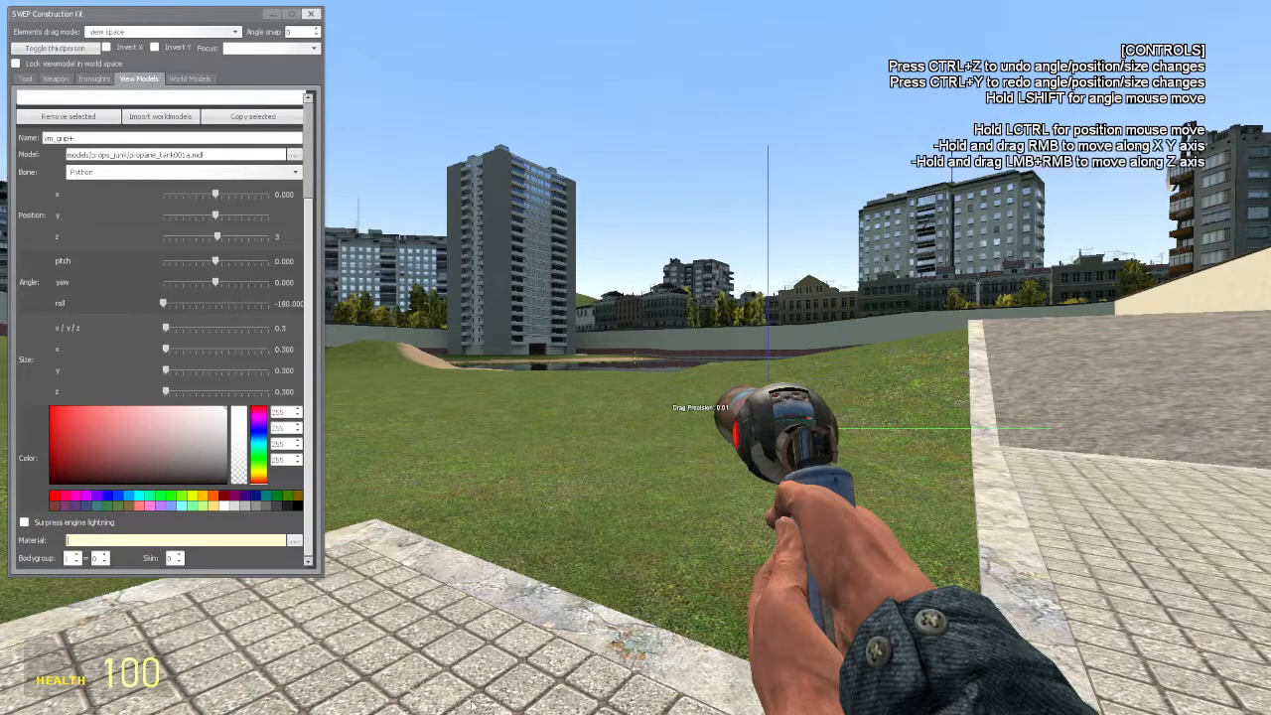
{"action": "type", "text": "models/debug/debugwhite"}
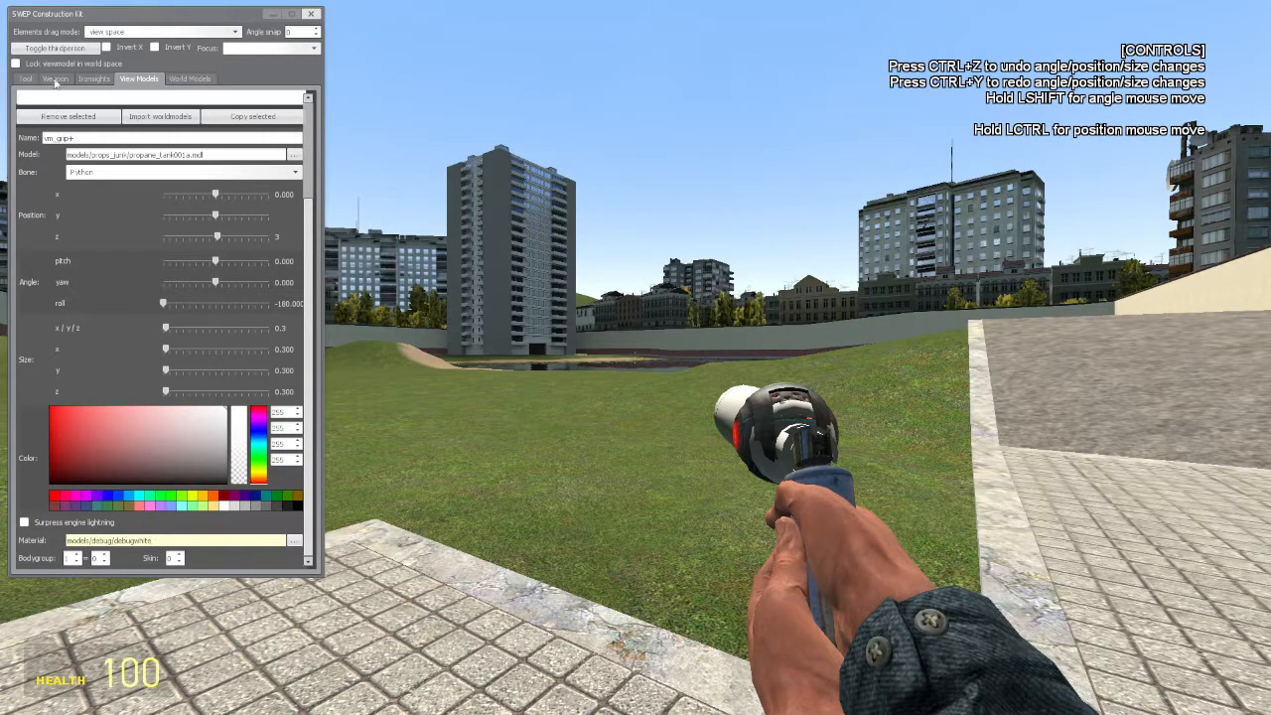
Step: Set the material of vm_cylinder to models/debug/debugwhite
{"action": "scroll", "coordinate": [115, 100], "scroll_direction": "up", "scroll_amount": 3}
{"action": "left_click", "coordinate": [57, 148]}
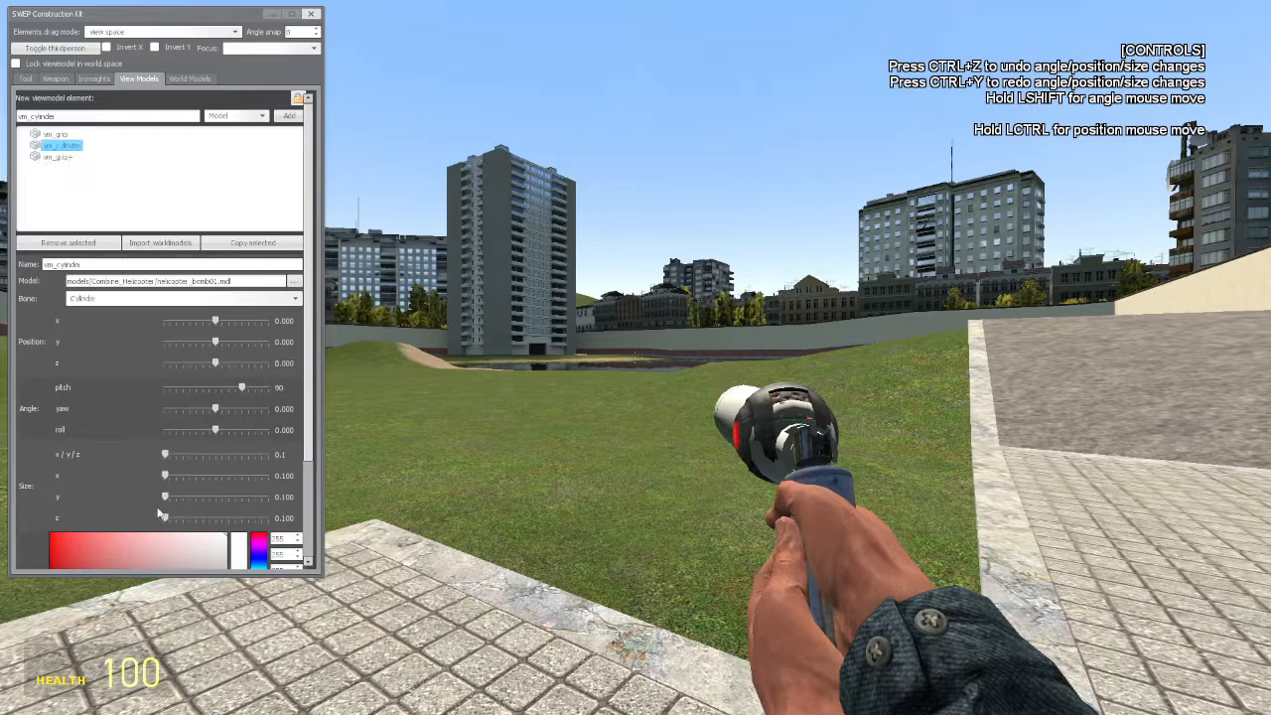
{"action": "scroll", "coordinate": [159, 512], "scroll_direction": "down", "scroll_amount": 3}
{"action": "left_click", "coordinate": [132, 539]}
{"action": "type", "text": "models/debug/debugwhite"}
Step: Set the material of vm_grip to models/debug/debugwhite and colour it grey (109, 109, 109)
{"action": "scroll", "coordinate": [125, 371], "scroll_direction": "up", "scroll_amount": 3}
{"action": "left_click", "coordinate": [74, 139]}
{"action": "scroll", "coordinate": [143, 366], "scroll_direction": "down", "scroll_amount": 3}
{"action": "left_click", "coordinate": [120, 540]}
{"action": "type", "text": "models/debug/debugwhite"}
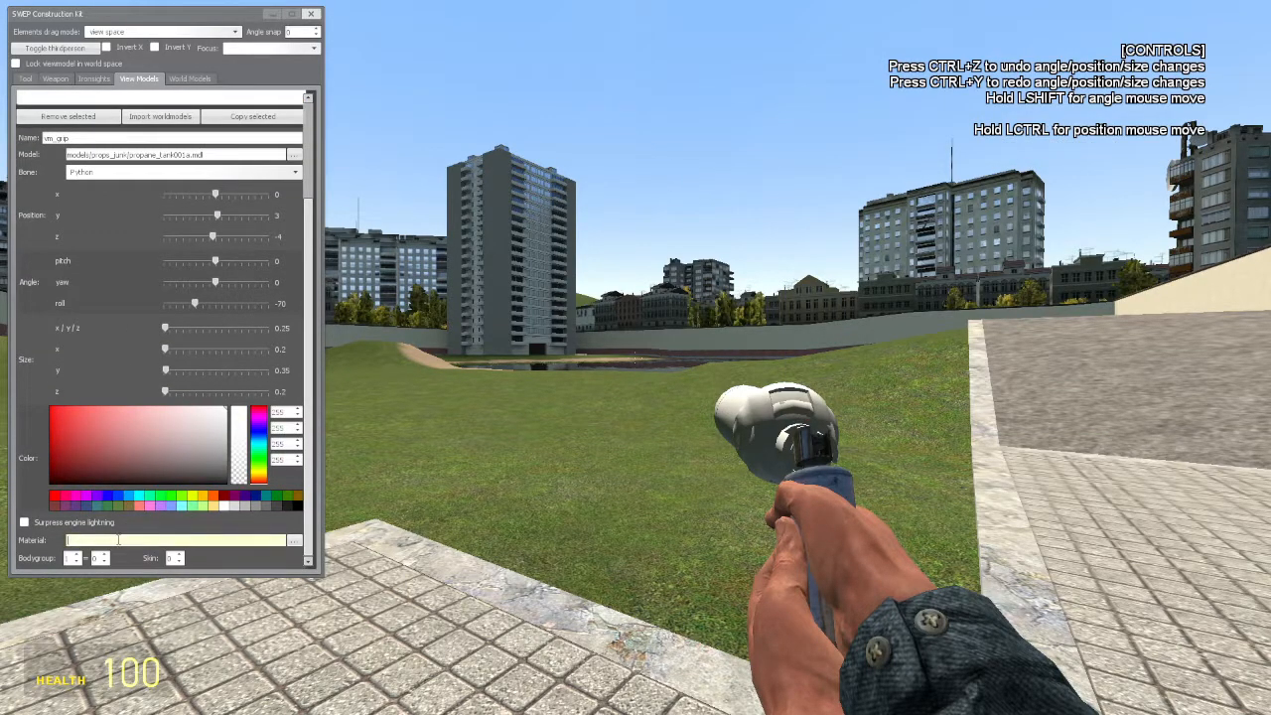
{"action": "left_click", "coordinate": [262, 508]}
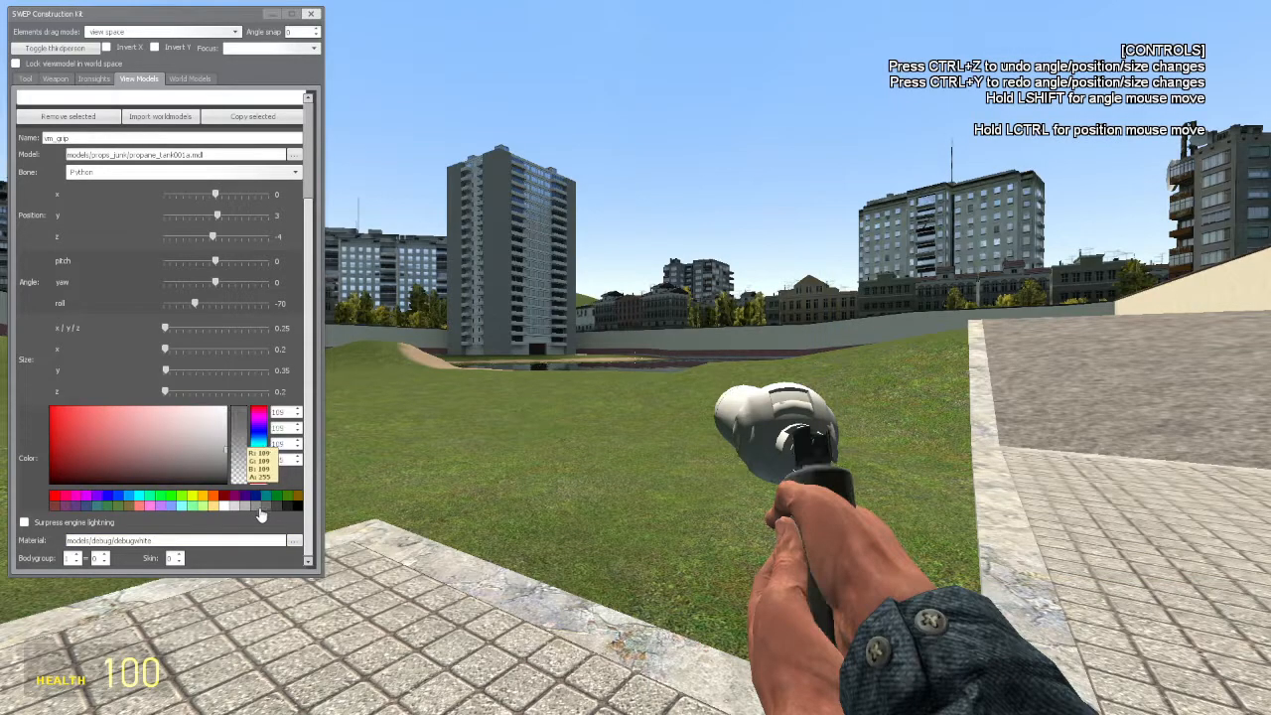
Step: Colour vm_cylinder grey (109, 109, 109)
{"action": "scroll", "coordinate": [140, 260], "scroll_direction": "up", "scroll_amount": 3}
{"action": "left_click", "coordinate": [74, 147]}
{"action": "scroll", "coordinate": [242, 445], "scroll_direction": "down", "scroll_amount": 3}
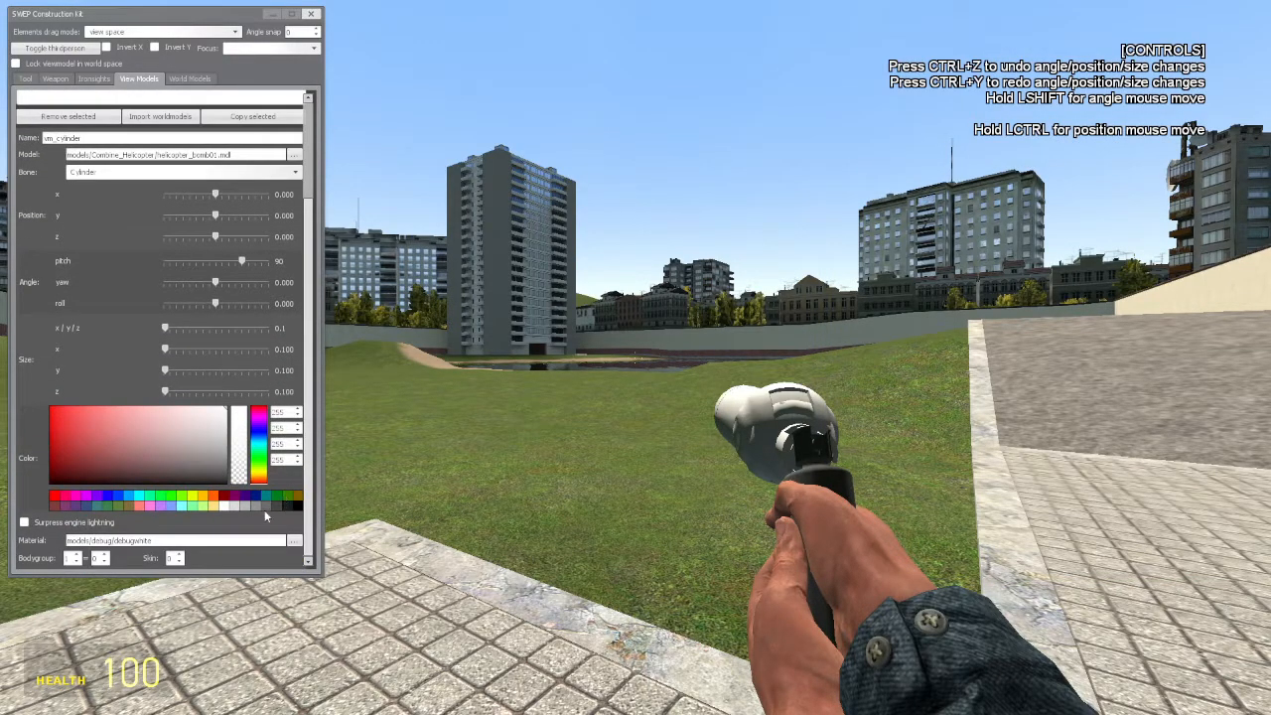
{"action": "left_click", "coordinate": [266, 510]}
Step: Colour the vm_grip+ barrel element grey (109, 109, 109)
{"action": "scroll", "coordinate": [140, 188], "scroll_direction": "up", "scroll_amount": 2}
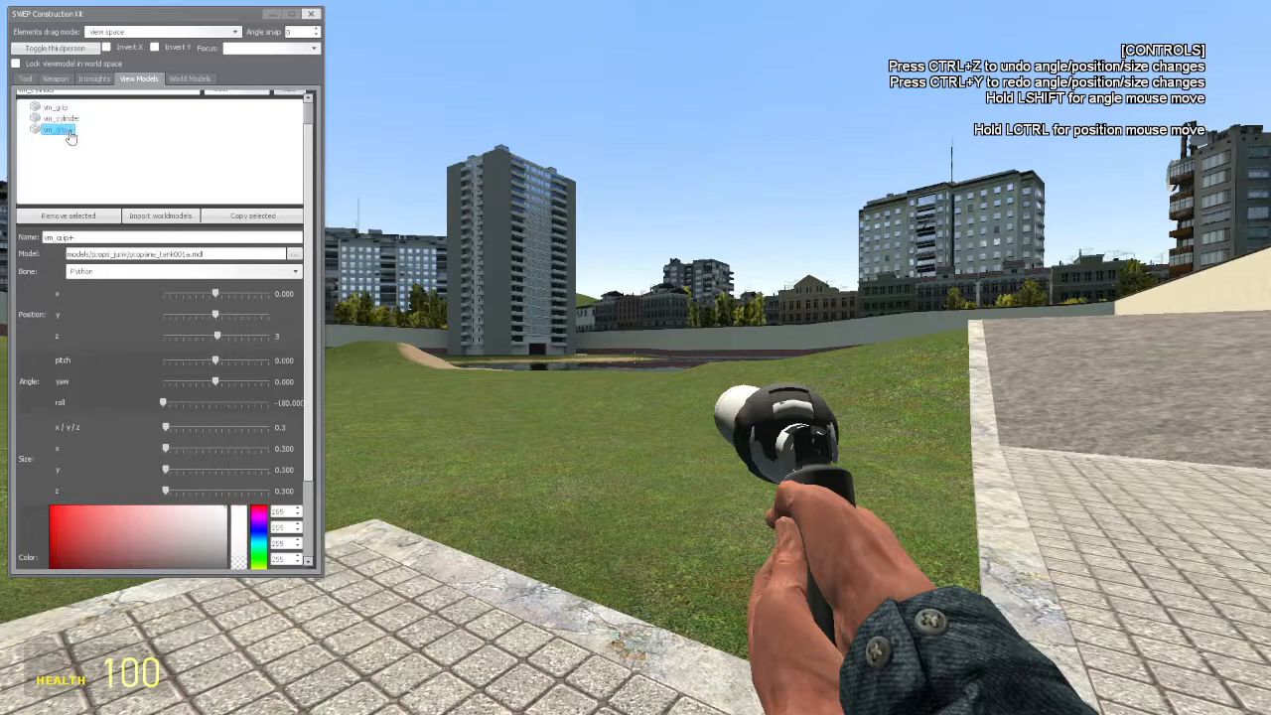
{"action": "left_click", "coordinate": [69, 131]}
{"action": "scroll", "coordinate": [253, 466], "scroll_direction": "down", "scroll_amount": 3}
{"action": "left_click", "coordinate": [266, 509]}
Step: Colour vm_cylinder orange using the preset colour palette
{"action": "scroll", "coordinate": [101, 215], "scroll_direction": "up", "scroll_amount": 2}
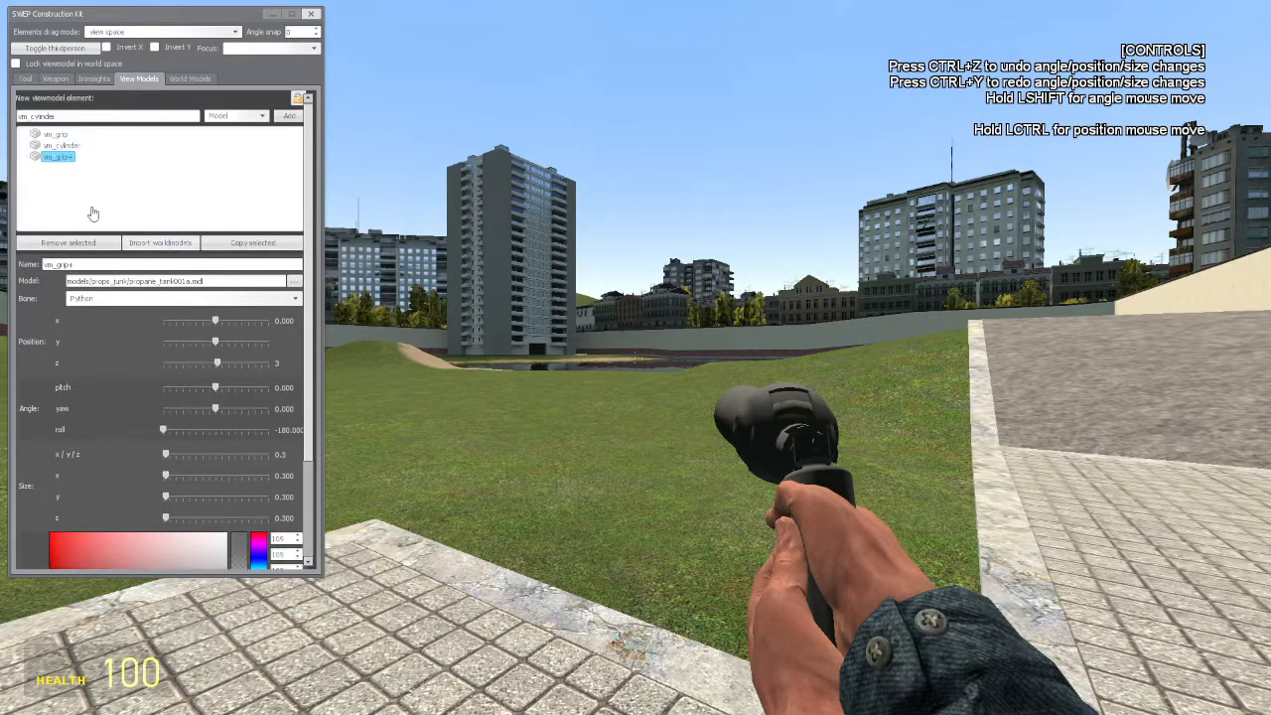
{"action": "left_click", "coordinate": [65, 147]}
{"action": "scroll", "coordinate": [256, 462], "scroll_direction": "down", "scroll_amount": 3}
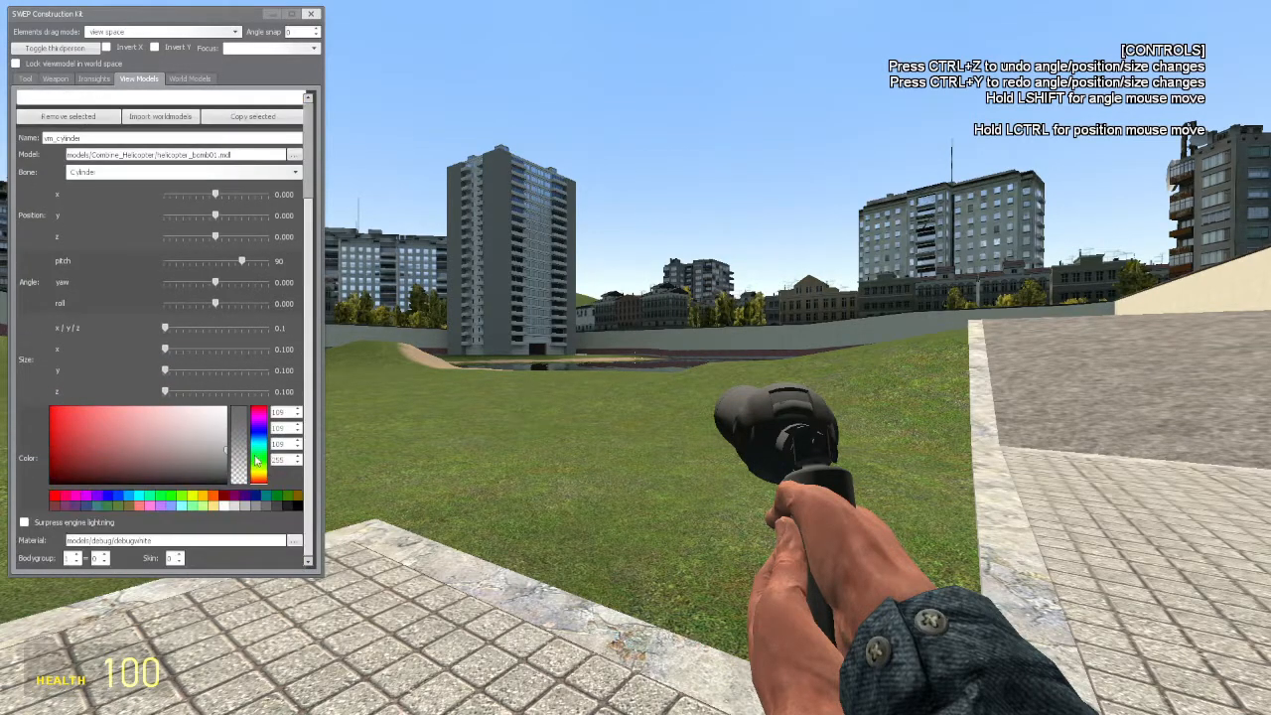
{"action": "left_click", "coordinate": [215, 497]}
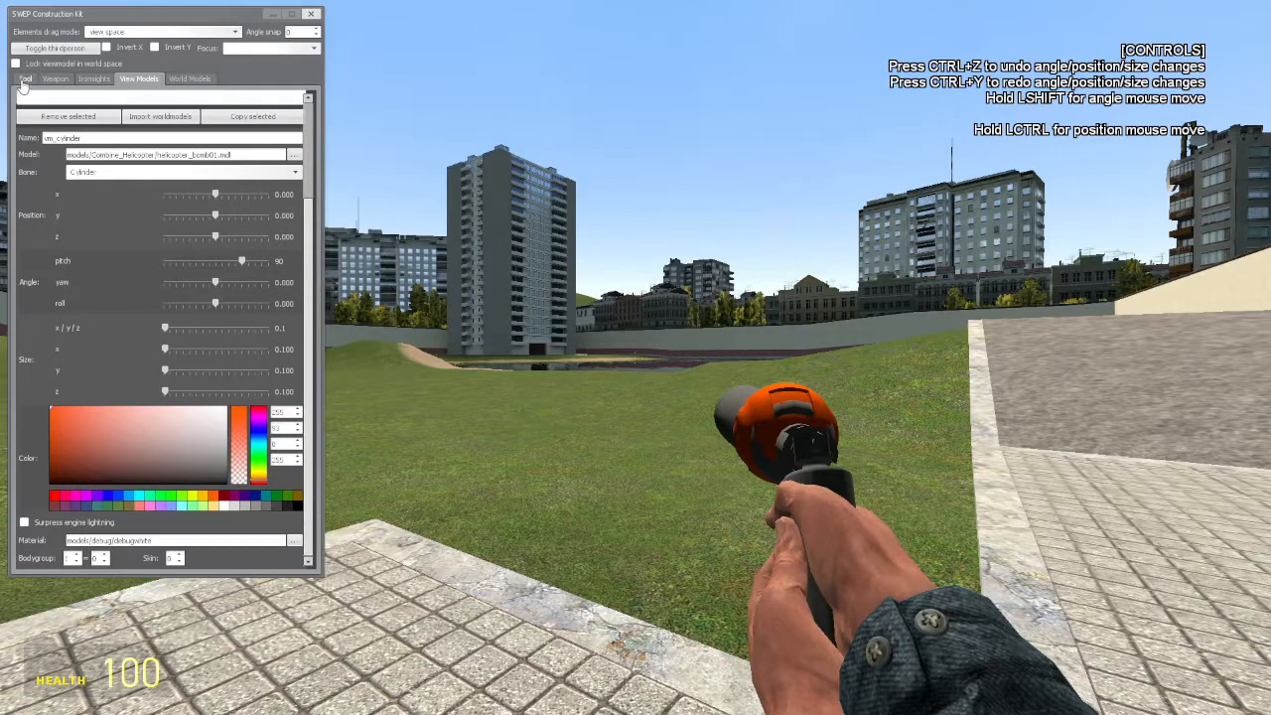
Step: Play the reload sequence and examine the recoloured revolver while walking around the map, then reopen the construction kit
{"action": "left_click", "coordinate": [24, 79]}
{"action": "left_click", "coordinate": [59, 176]}
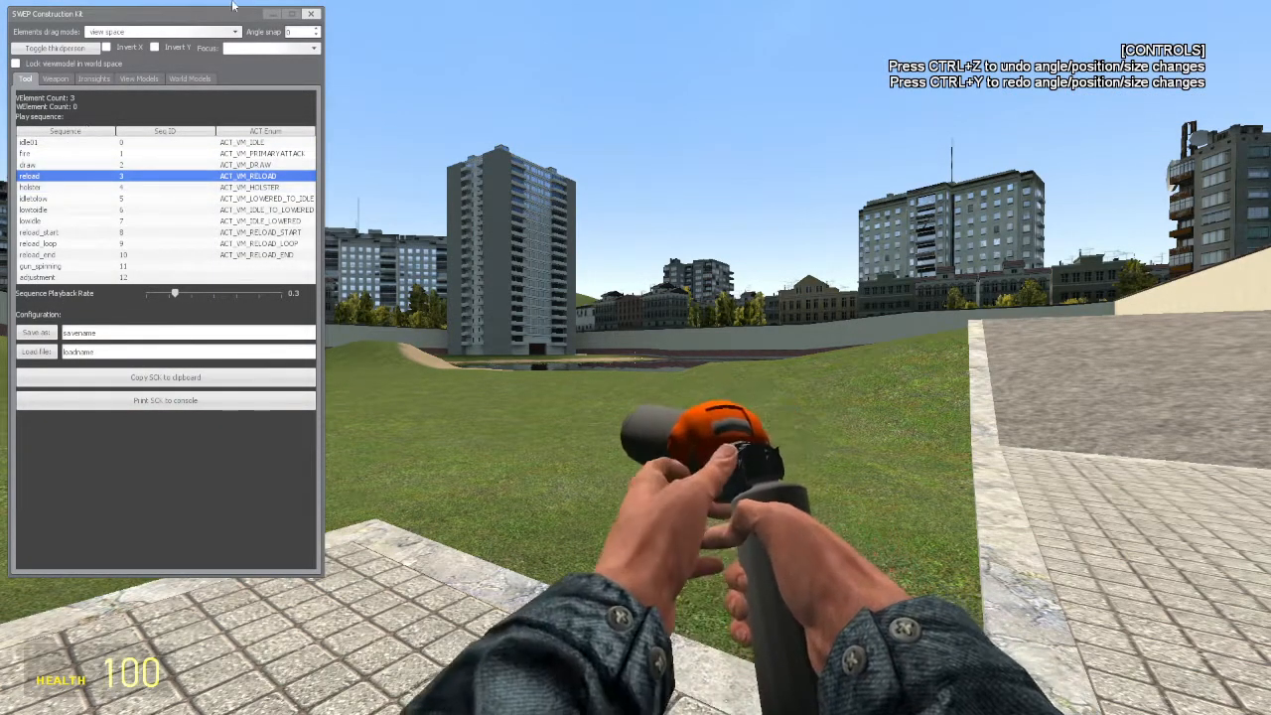
{"action": "left_click", "coordinate": [311, 14]}
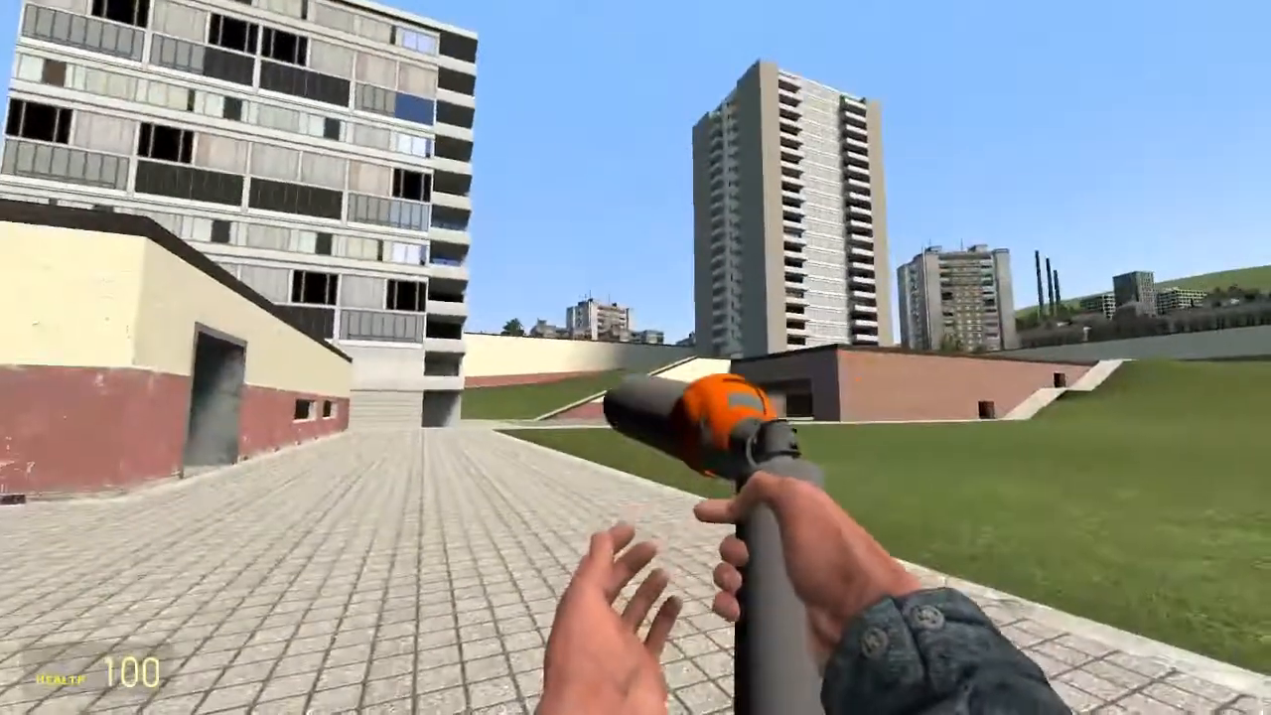
{"action": "key", "text": "w"}
{"action": "key", "text": "w"}
{"action": "key", "text": "w"}
{"action": "key", "text": "w"}
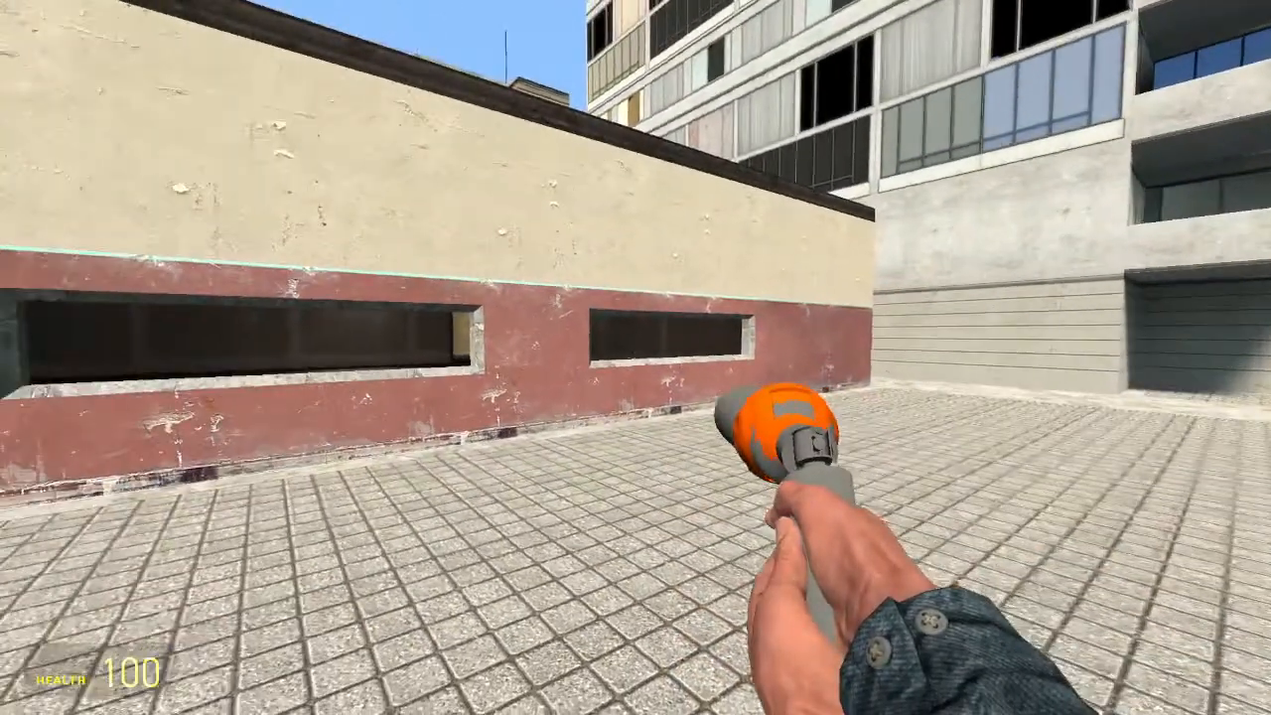
{"action": "right_click", "coordinate": [636, 358]}
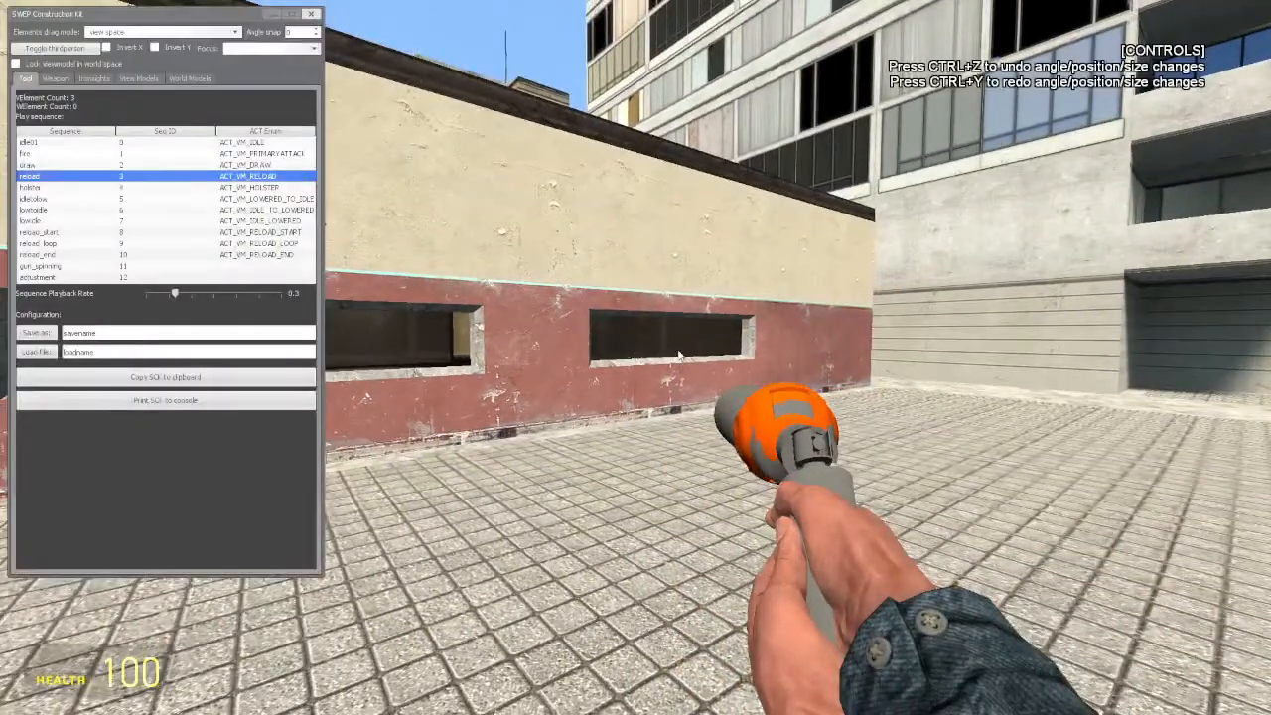